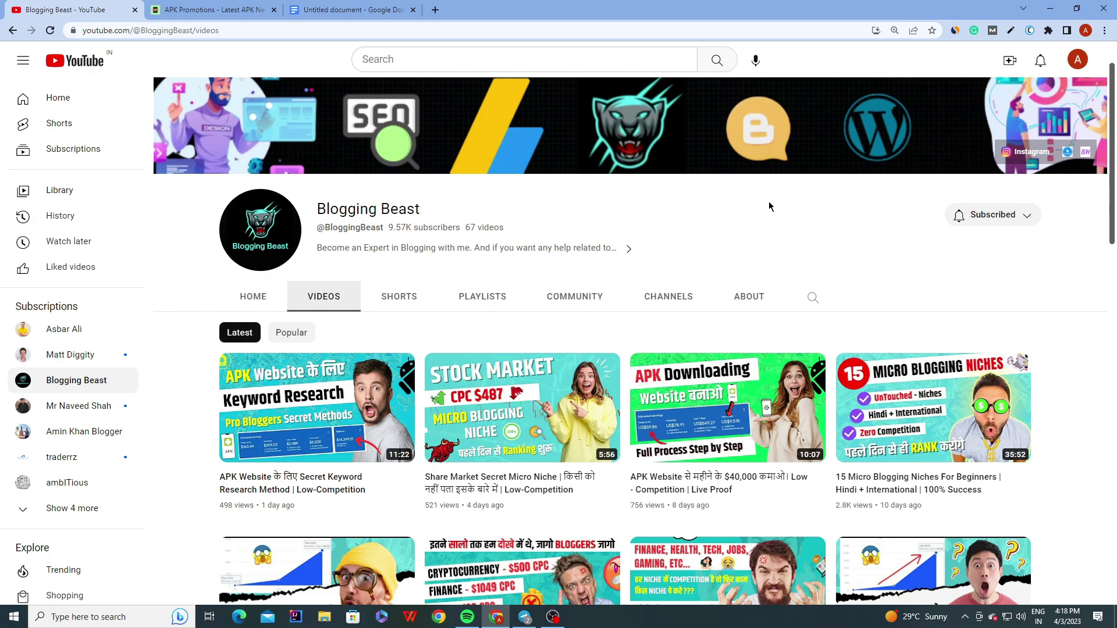
- Open the PhotoRoom v4.4.4 MOD + APK article on the APK Promotions website
{"action": "left_click", "coordinate": [197, 9]}
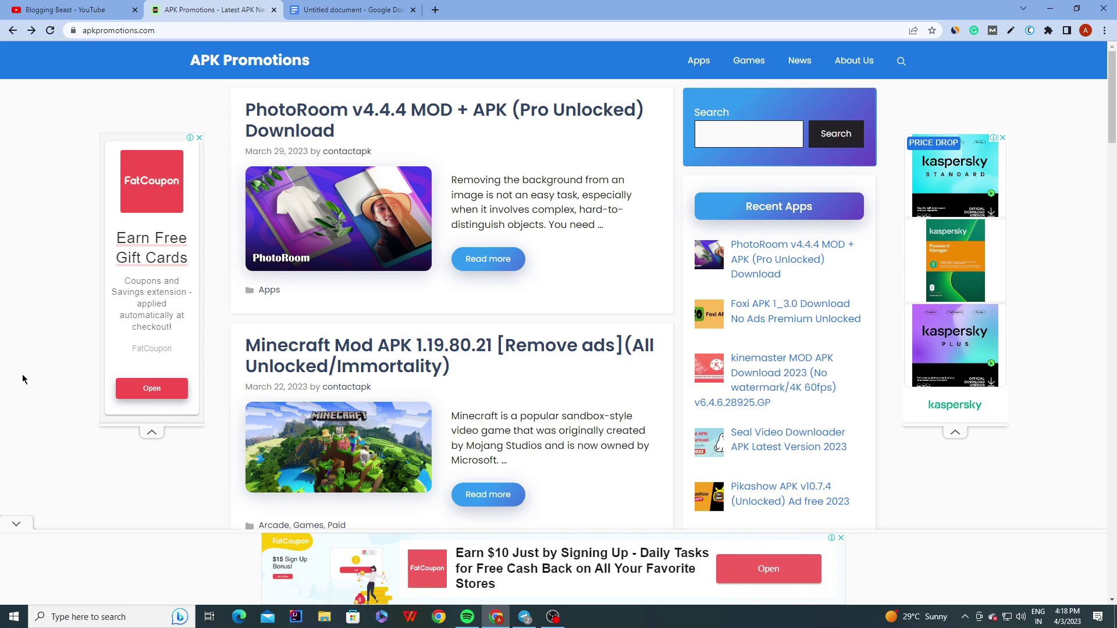
{"action": "left_click", "coordinate": [174, 33]}
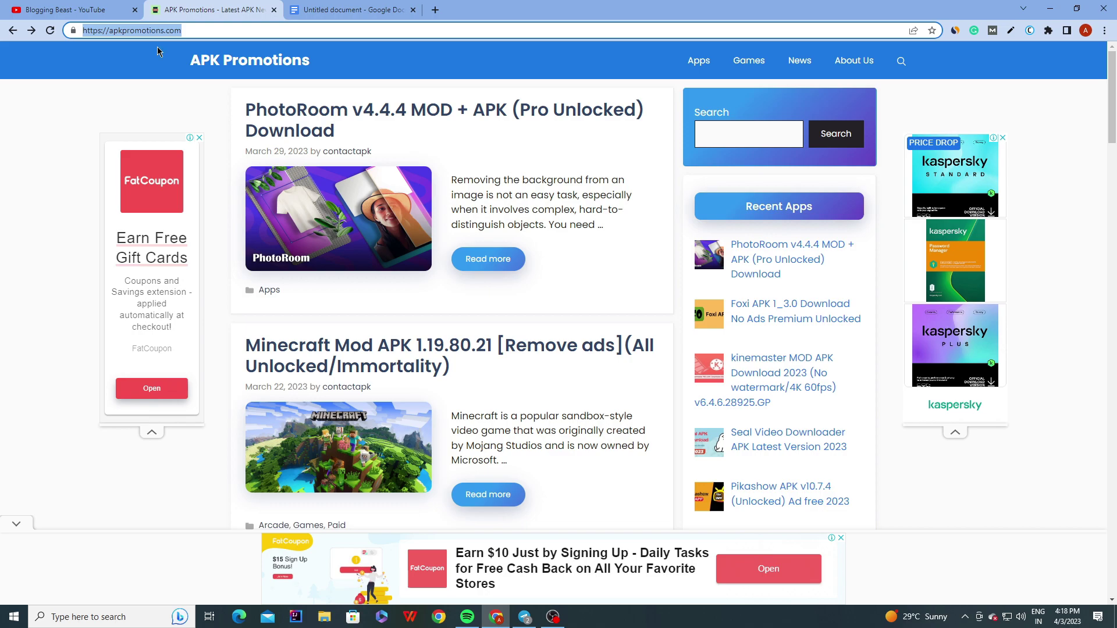
{"action": "left_click", "coordinate": [75, 141]}
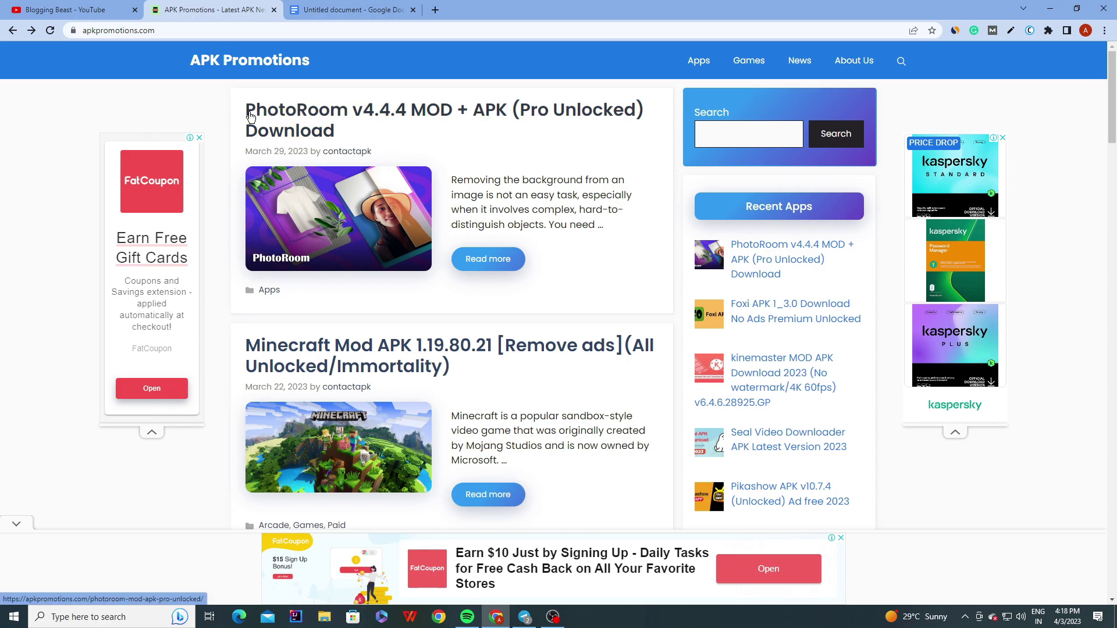
{"action": "left_click", "coordinate": [490, 258]}
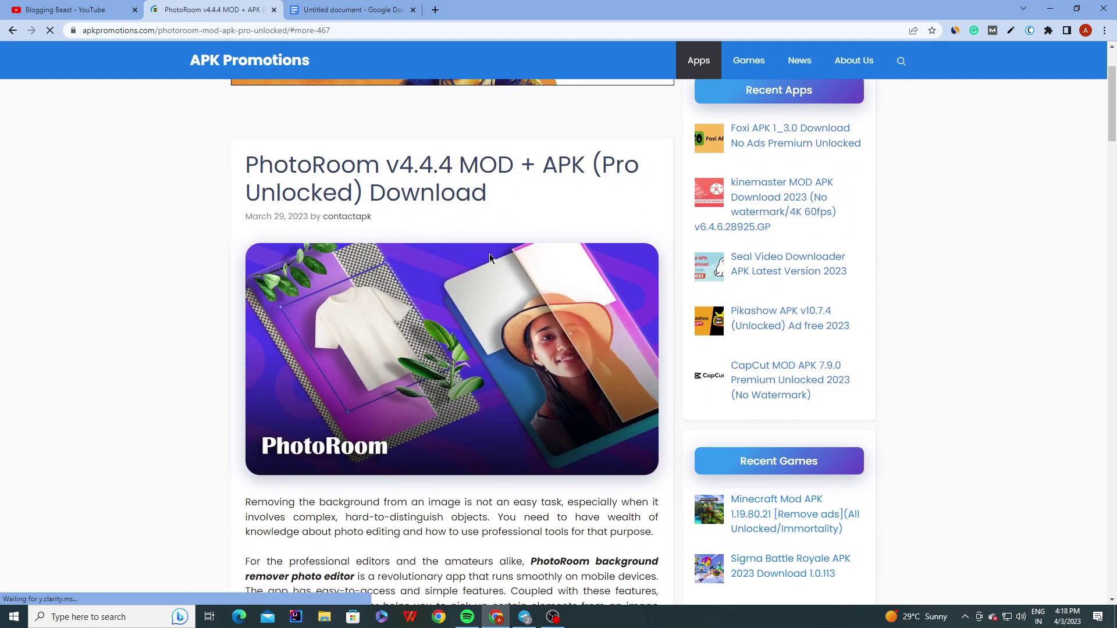
- Examine the PhotoRoom article from its title to the final section, including the section headings and embedded download links
{"action": "left_click_drag", "start_coordinate": [242, 168], "coordinate": [516, 197]}
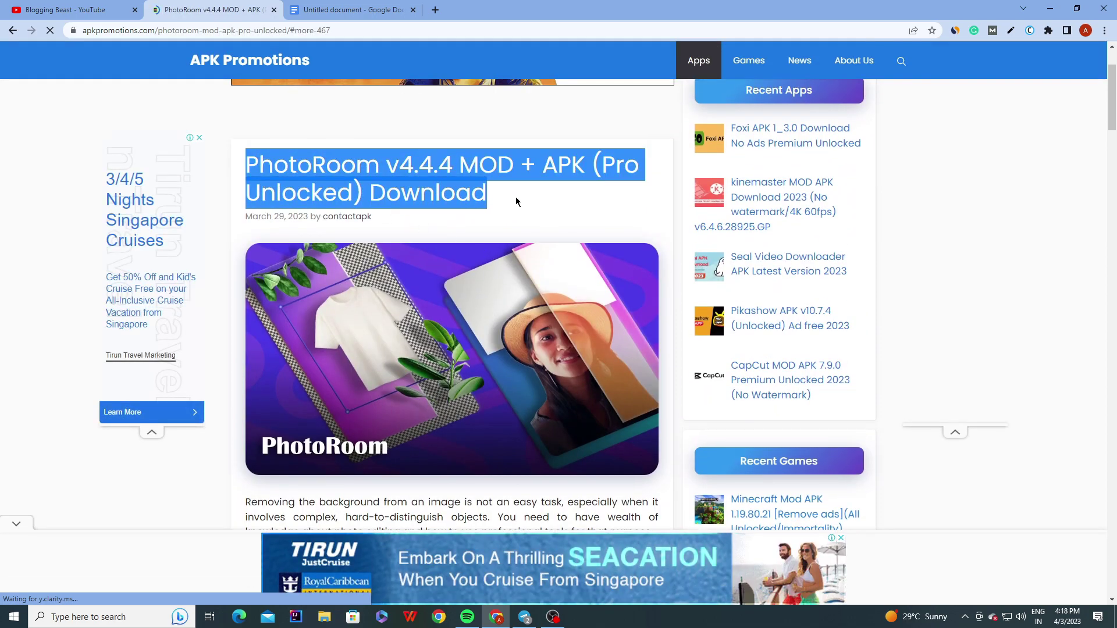
{"action": "left_click", "coordinate": [515, 197]}
{"action": "scroll", "coordinate": [515, 197], "scroll_direction": "down", "scroll_amount": 10}
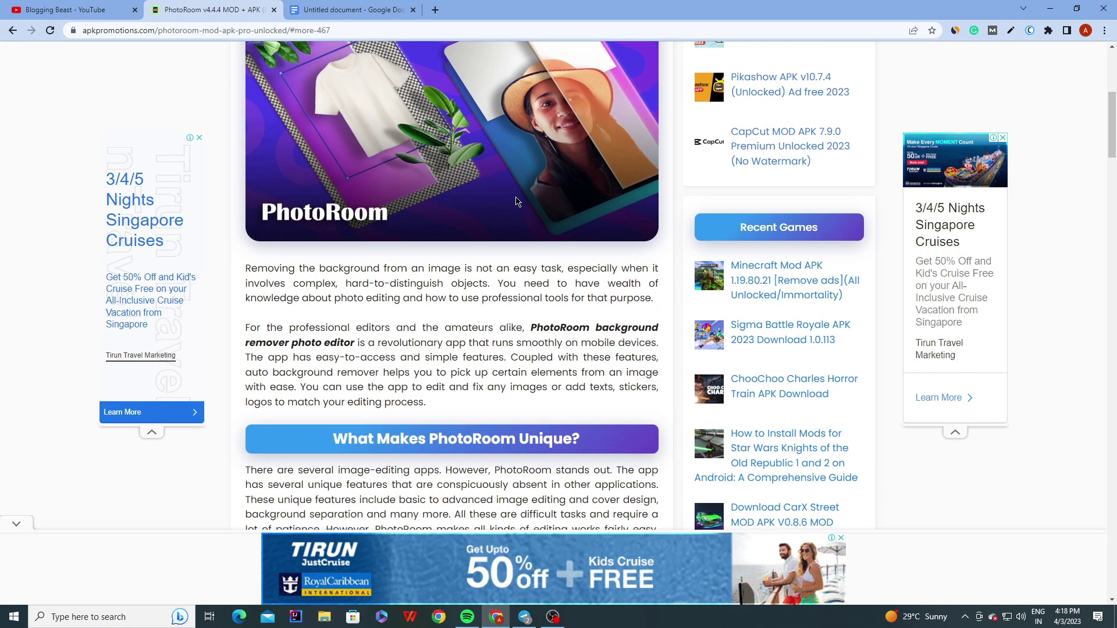
{"action": "scroll", "coordinate": [516, 199], "scroll_direction": "down", "scroll_amount": 20}
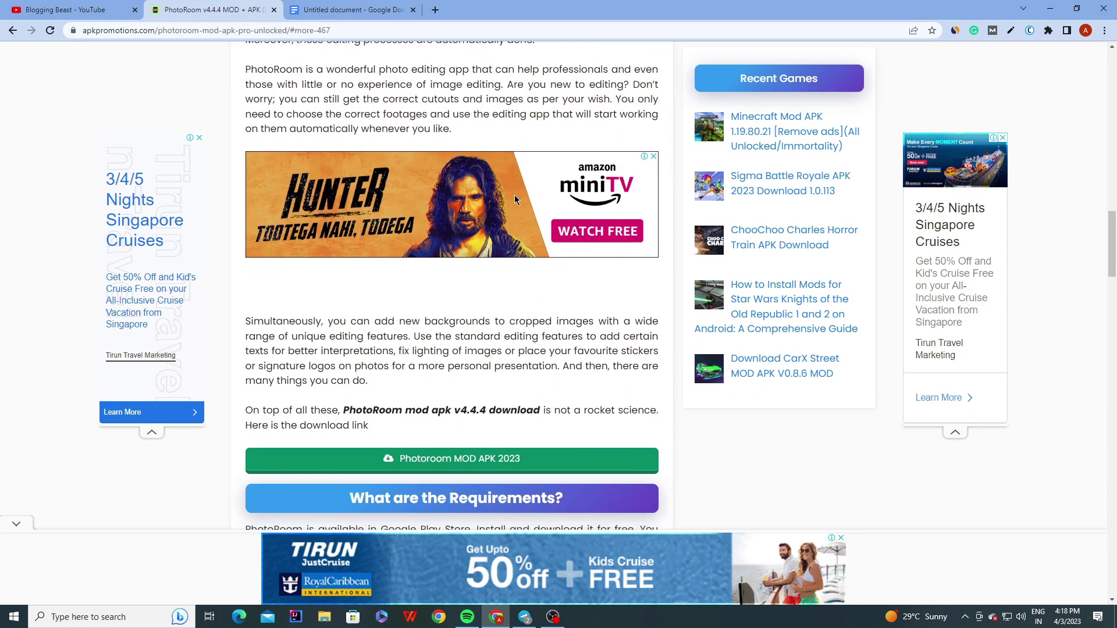
{"action": "scroll", "coordinate": [516, 199], "scroll_direction": "down", "scroll_amount": 4}
{"action": "scroll", "coordinate": [514, 192], "scroll_direction": "up", "scroll_amount": 3}
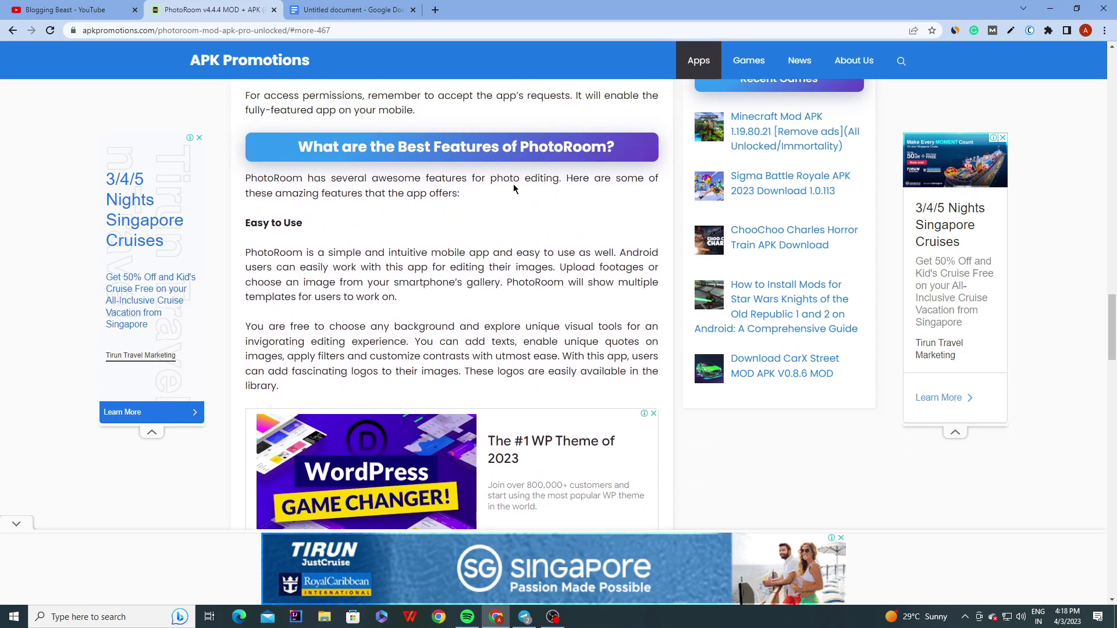
{"action": "scroll", "coordinate": [531, 174], "scroll_direction": "down", "scroll_amount": 4}
{"action": "scroll", "coordinate": [532, 171], "scroll_direction": "down", "scroll_amount": 15}
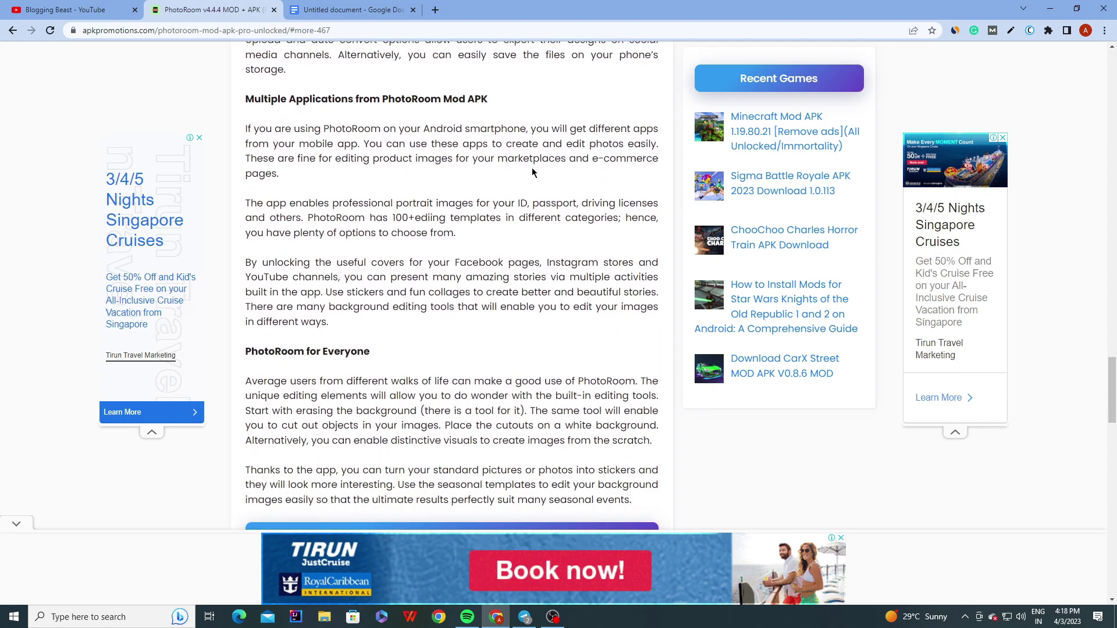
{"action": "scroll", "coordinate": [532, 170], "scroll_direction": "down", "scroll_amount": 15}
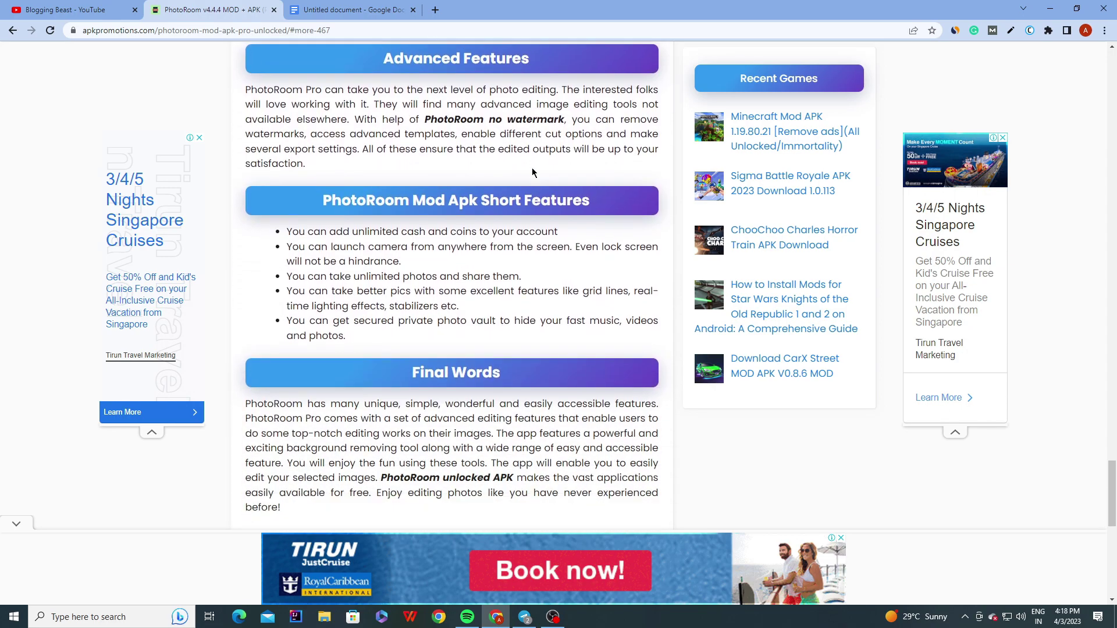
{"action": "scroll", "coordinate": [532, 171], "scroll_direction": "up", "scroll_amount": 15}
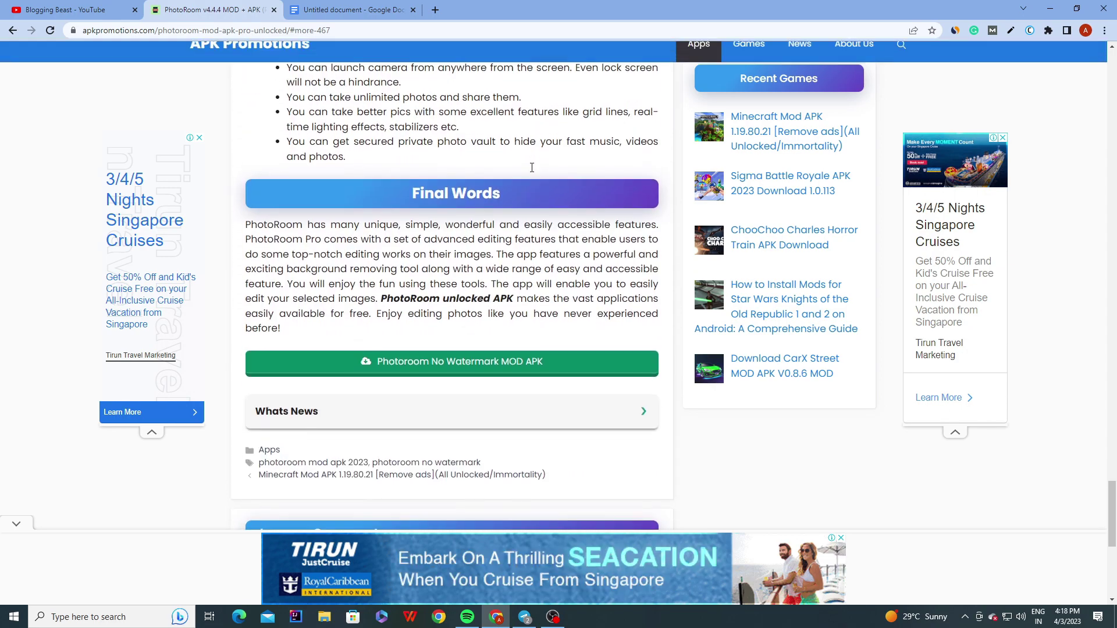
{"action": "scroll", "coordinate": [532, 168], "scroll_direction": "up", "scroll_amount": 15}
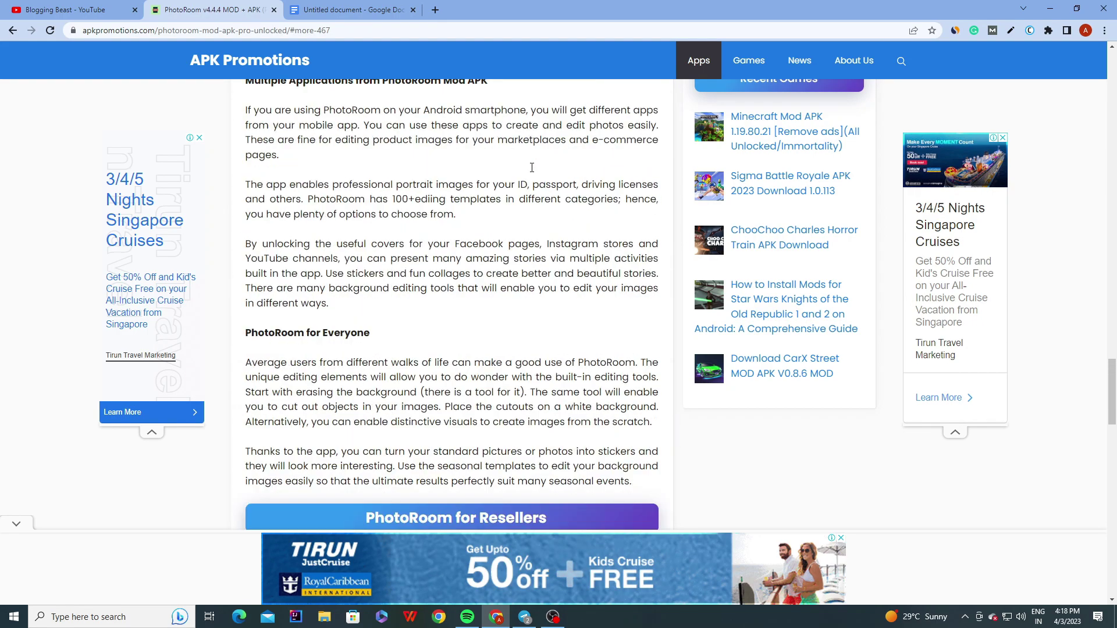
{"action": "scroll", "coordinate": [532, 168], "scroll_direction": "up", "scroll_amount": 8}
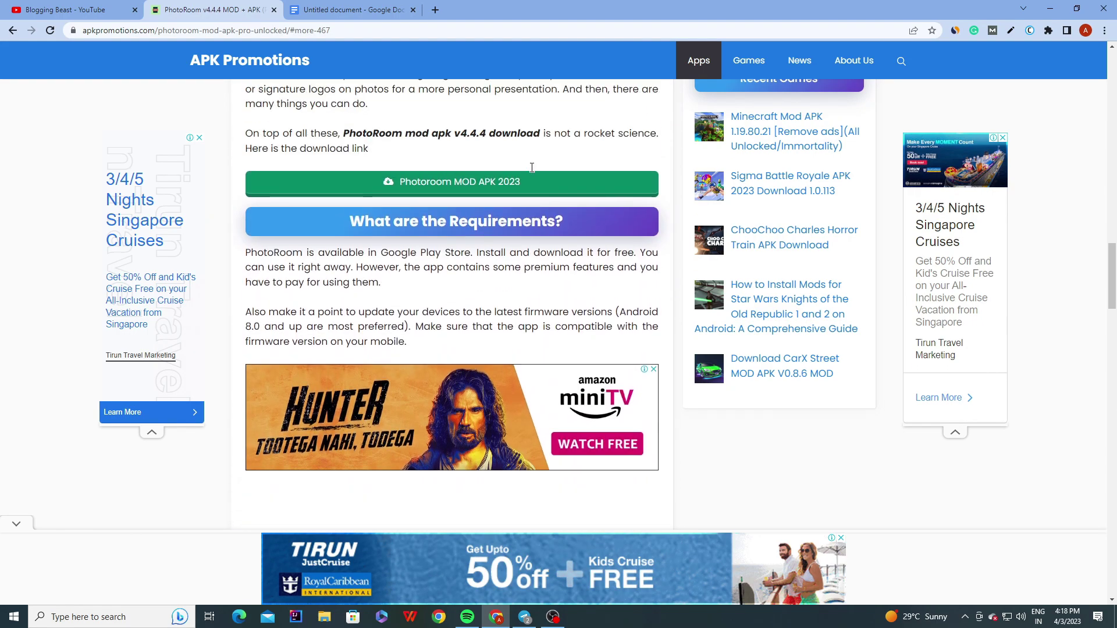
{"action": "scroll", "coordinate": [482, 269], "scroll_direction": "down", "scroll_amount": 2}
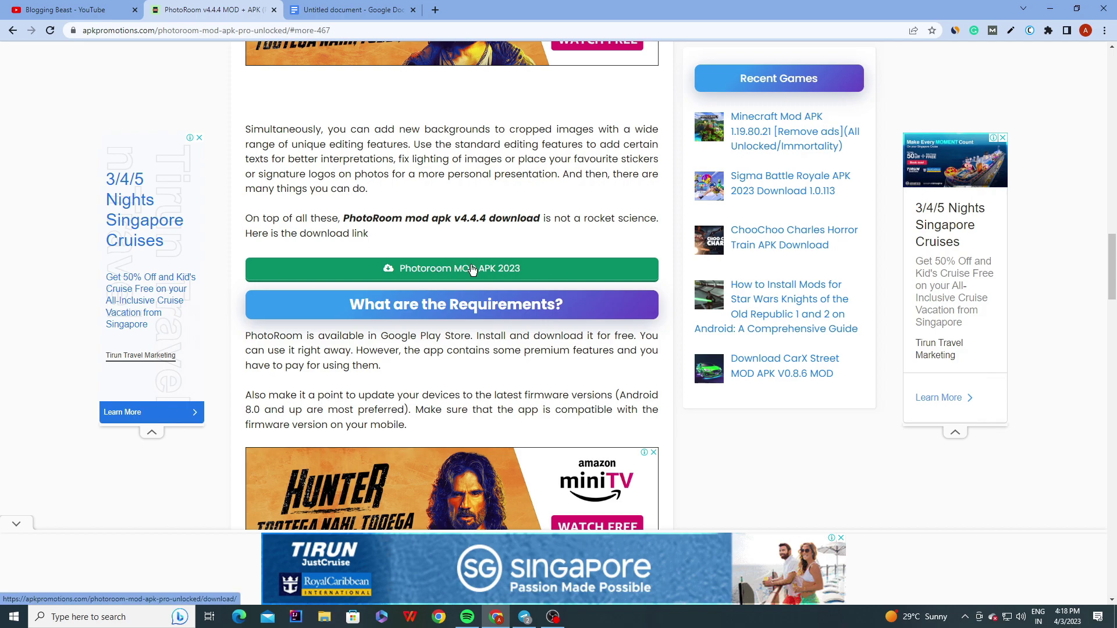
{"action": "scroll", "coordinate": [472, 268], "scroll_direction": "up", "scroll_amount": 15}
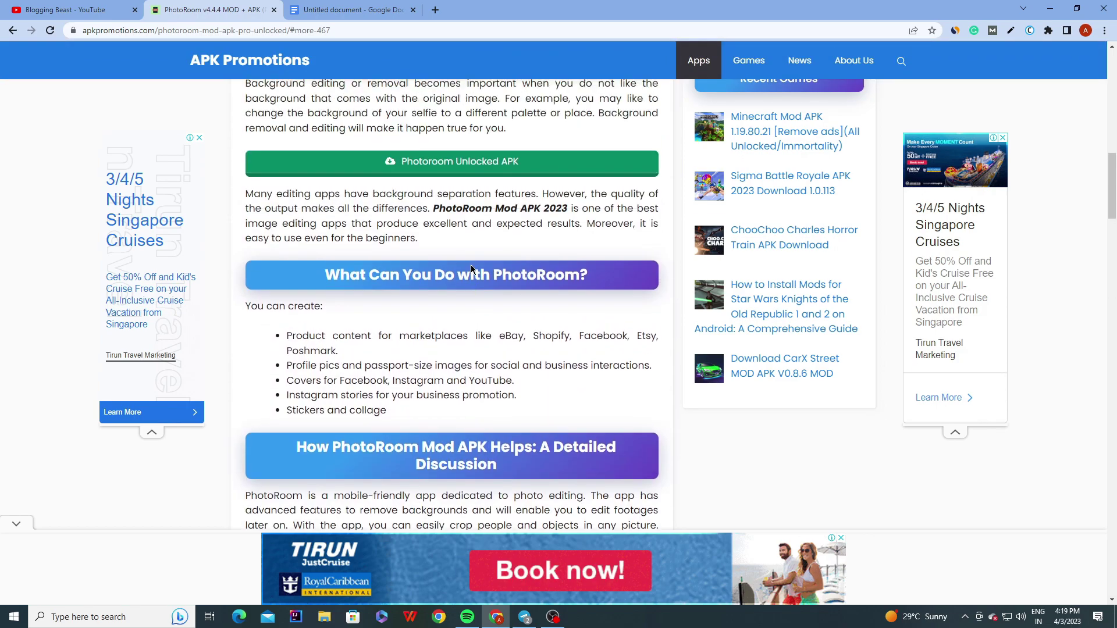
{"action": "scroll", "coordinate": [471, 269], "scroll_direction": "up", "scroll_amount": 15}
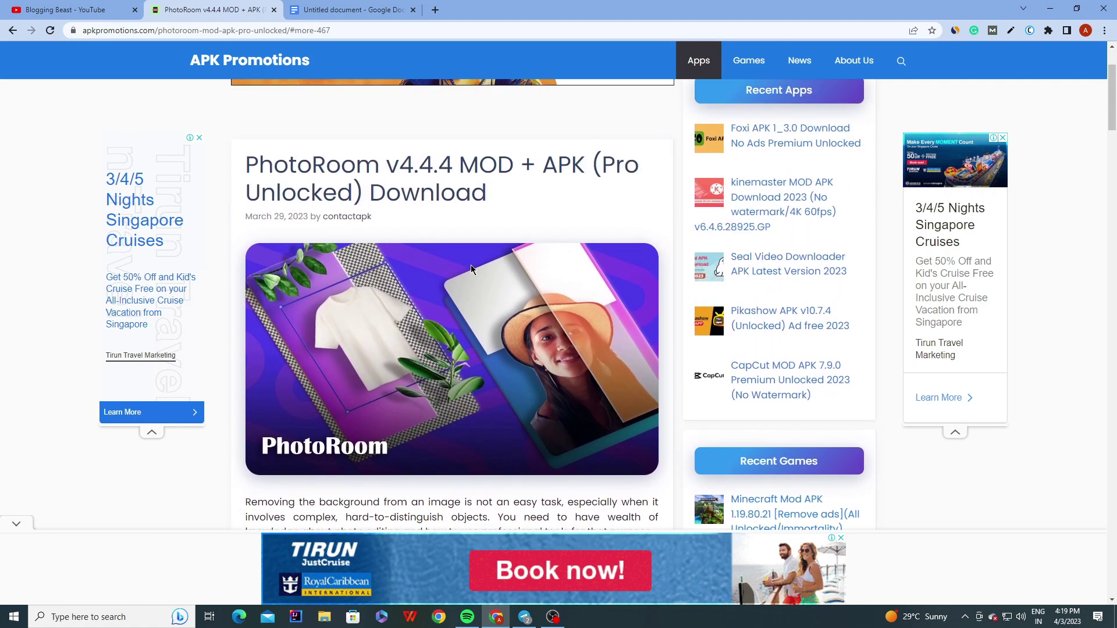
- Highlight the word MOD in the PhotoRoom article's title and review the article's opening sections
{"action": "left_click_drag", "start_coordinate": [459, 282], "coordinate": [515, 282]}
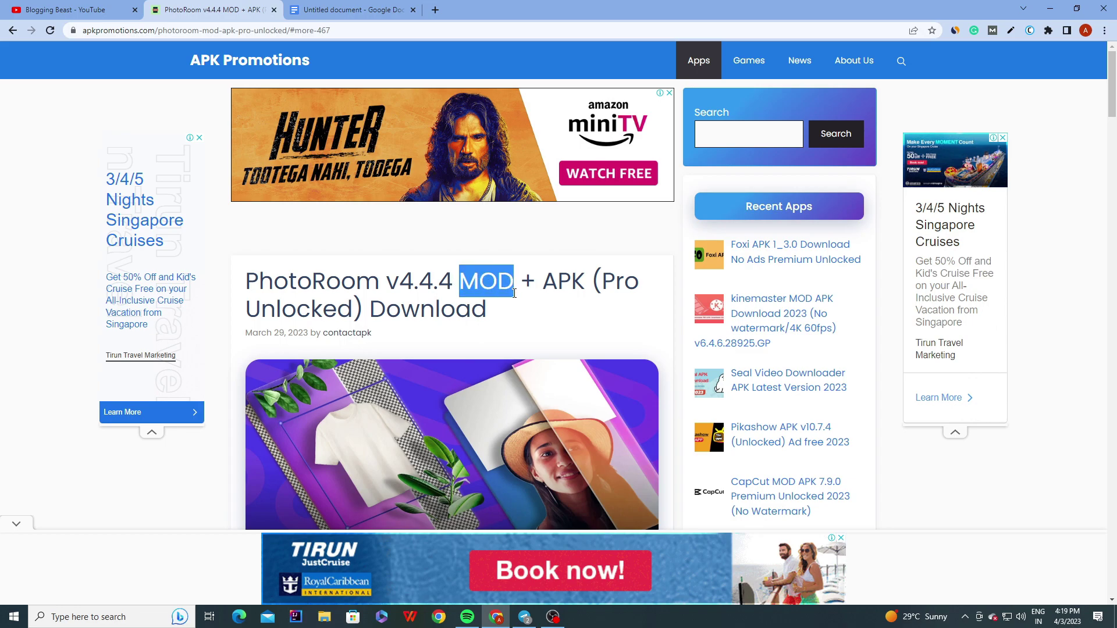
{"action": "left_click", "coordinate": [524, 316]}
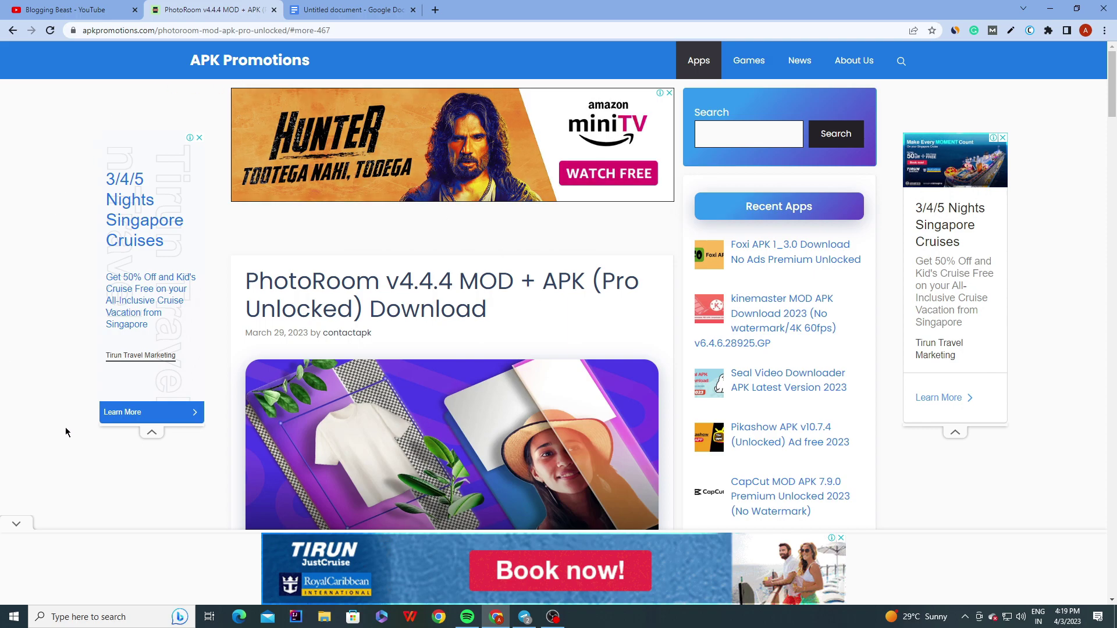
{"action": "left_click_drag", "start_coordinate": [469, 285], "coordinate": [513, 288]}
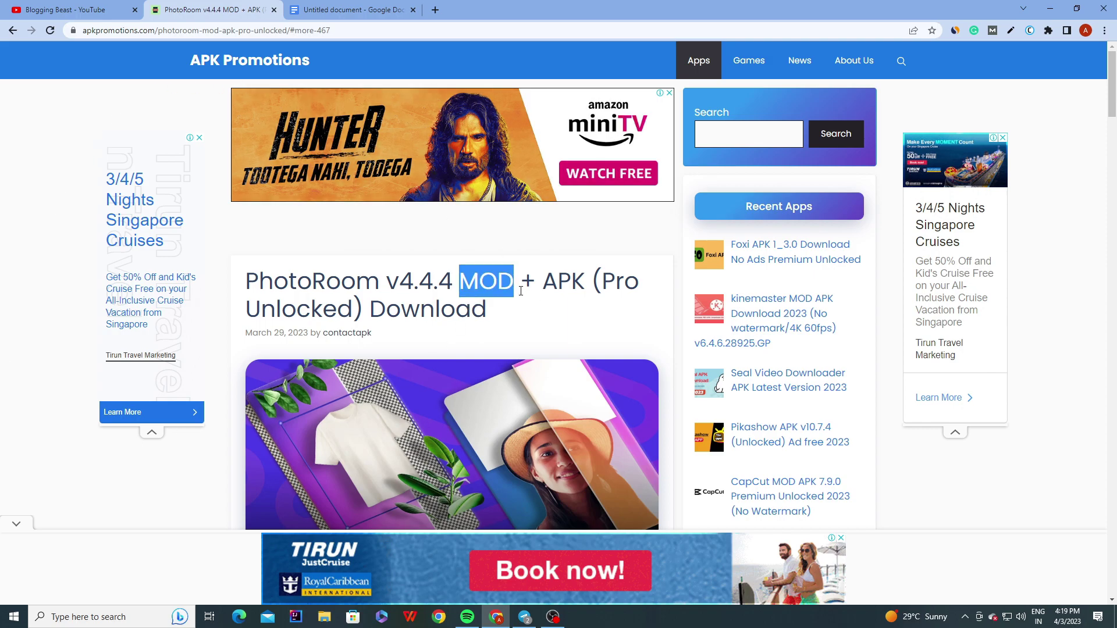
{"action": "left_click", "coordinate": [521, 293]}
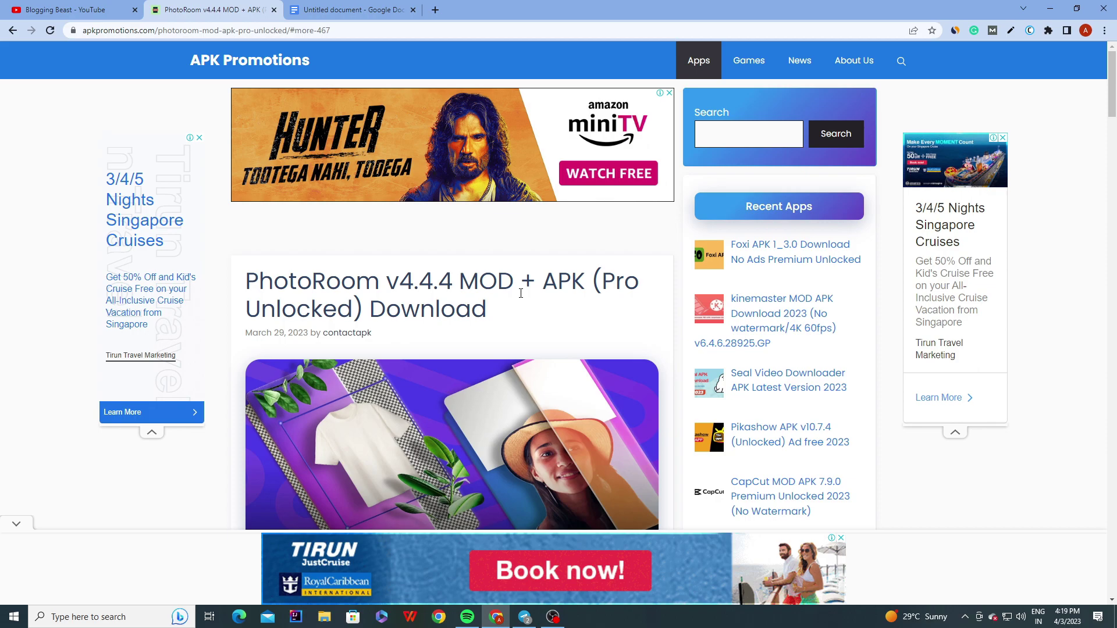
{"action": "scroll", "coordinate": [521, 294], "scroll_direction": "down", "scroll_amount": 15}
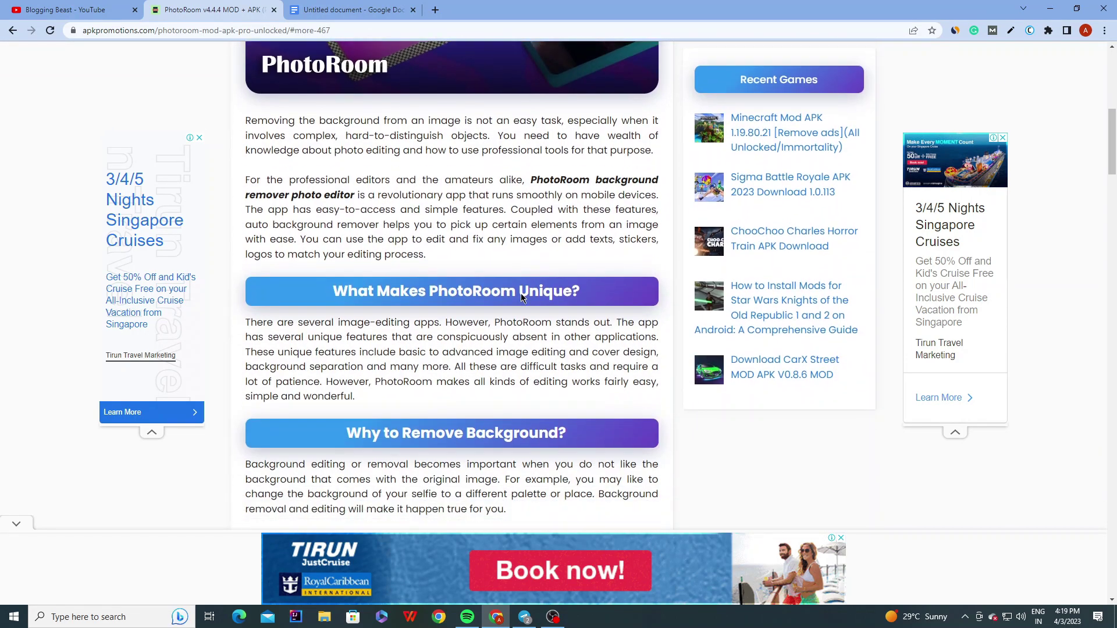
{"action": "scroll", "coordinate": [522, 298], "scroll_direction": "down", "scroll_amount": 4}
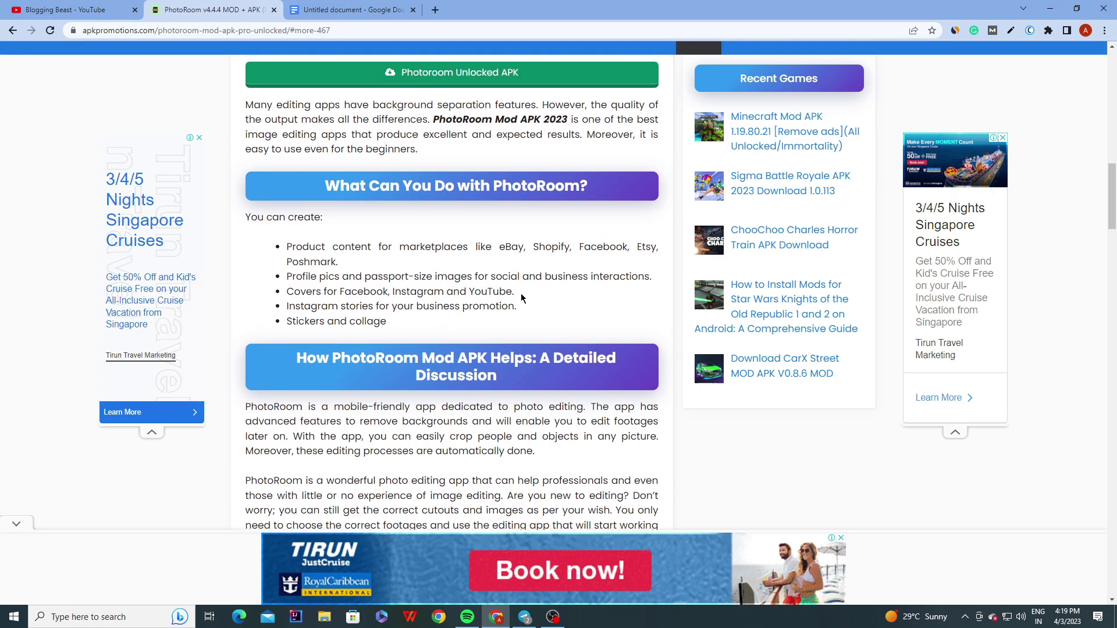
{"action": "scroll", "coordinate": [522, 298], "scroll_direction": "up", "scroll_amount": 8}
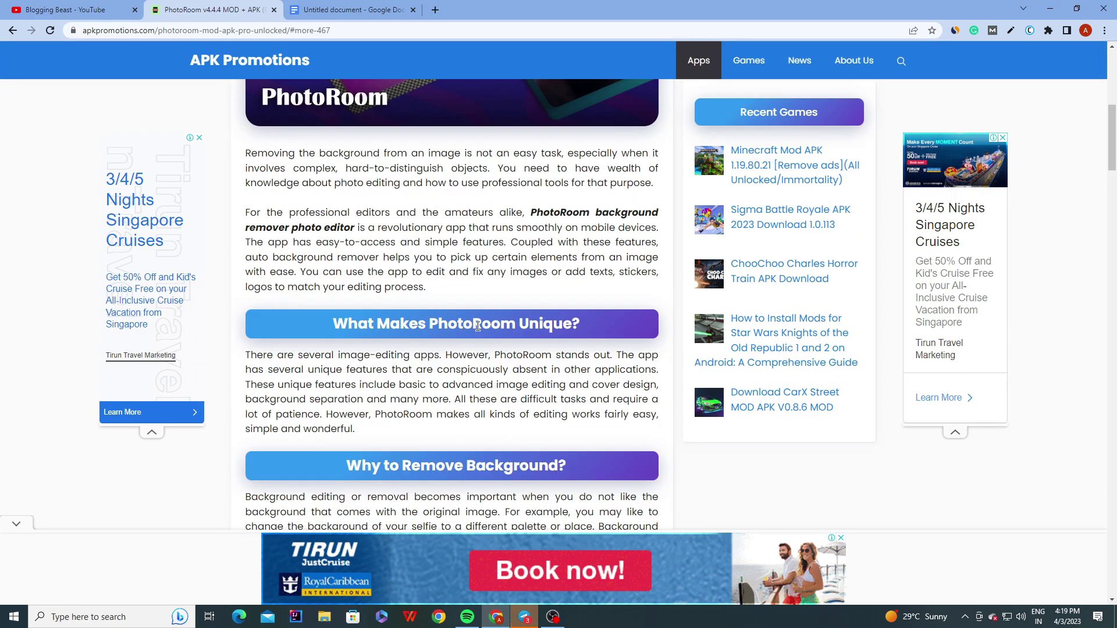
{"action": "scroll", "coordinate": [478, 327], "scroll_direction": "up", "scroll_amount": 8}
- Search Google for "photoshop apk download" in a new browser tab
{"action": "key", "text": "ctrl+t"}
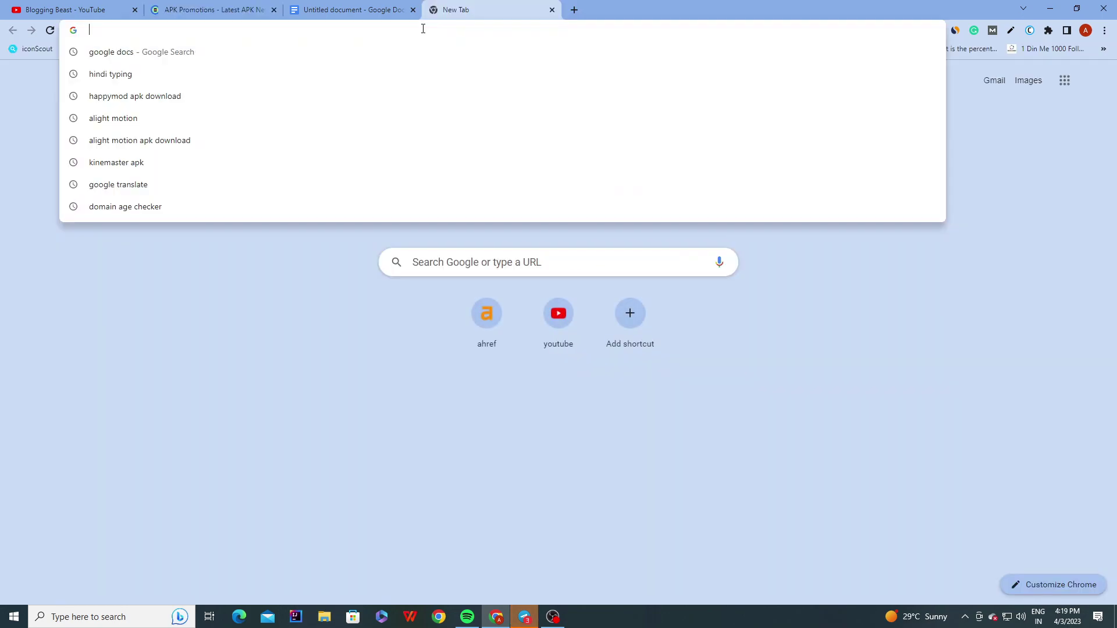
{"action": "type", "text": "photoshop "}
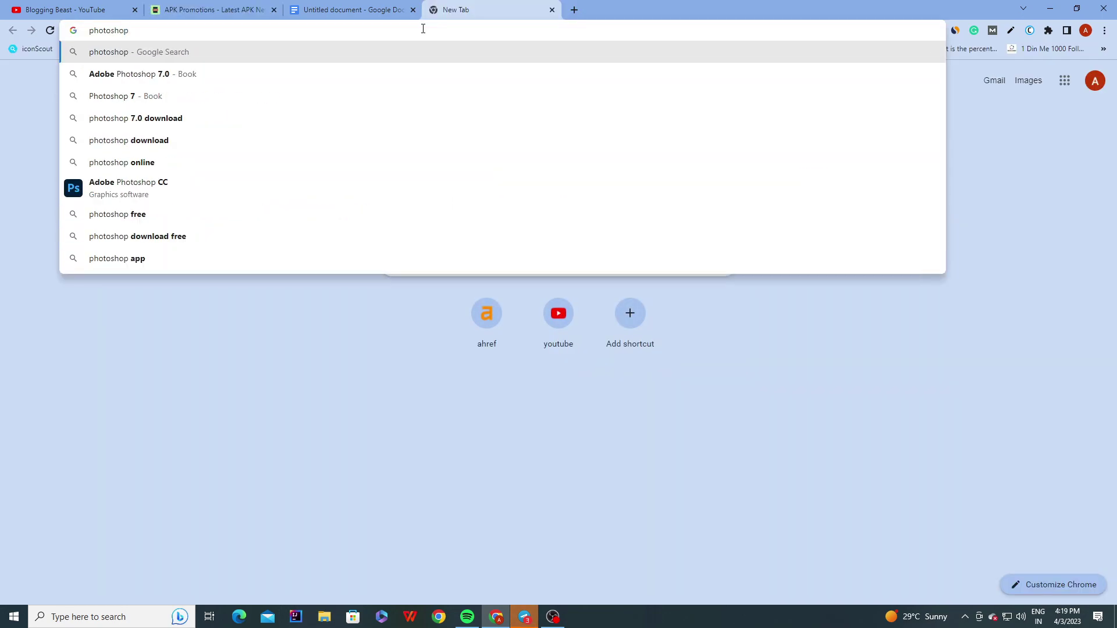
{"action": "type", "text": "apk download"}
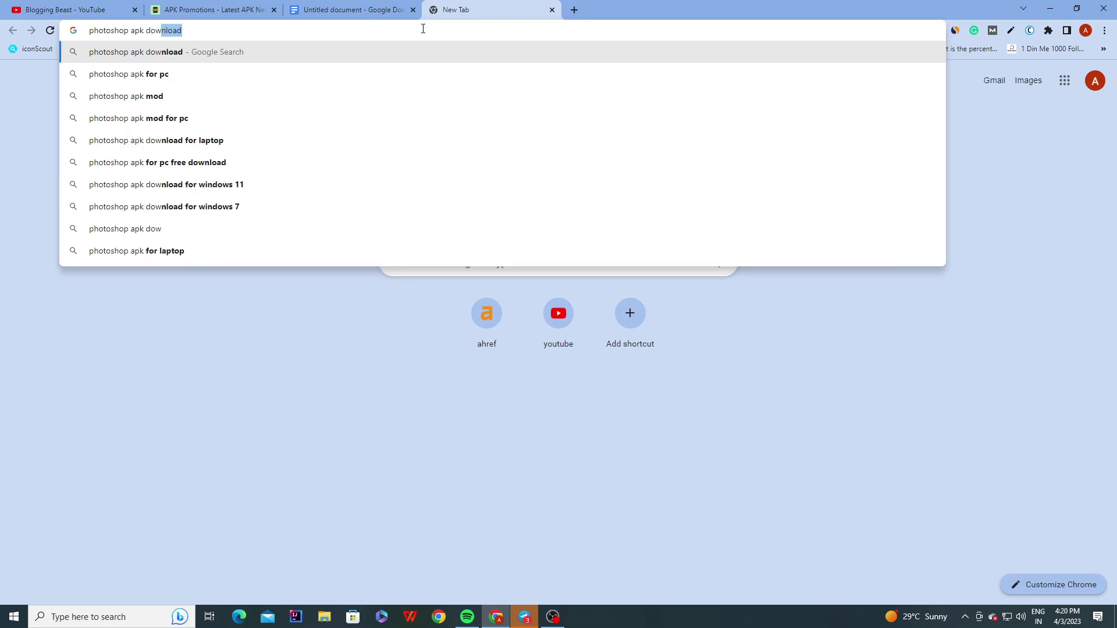
{"action": "key", "text": "BackSpace"}
{"action": "key", "text": "Return"}
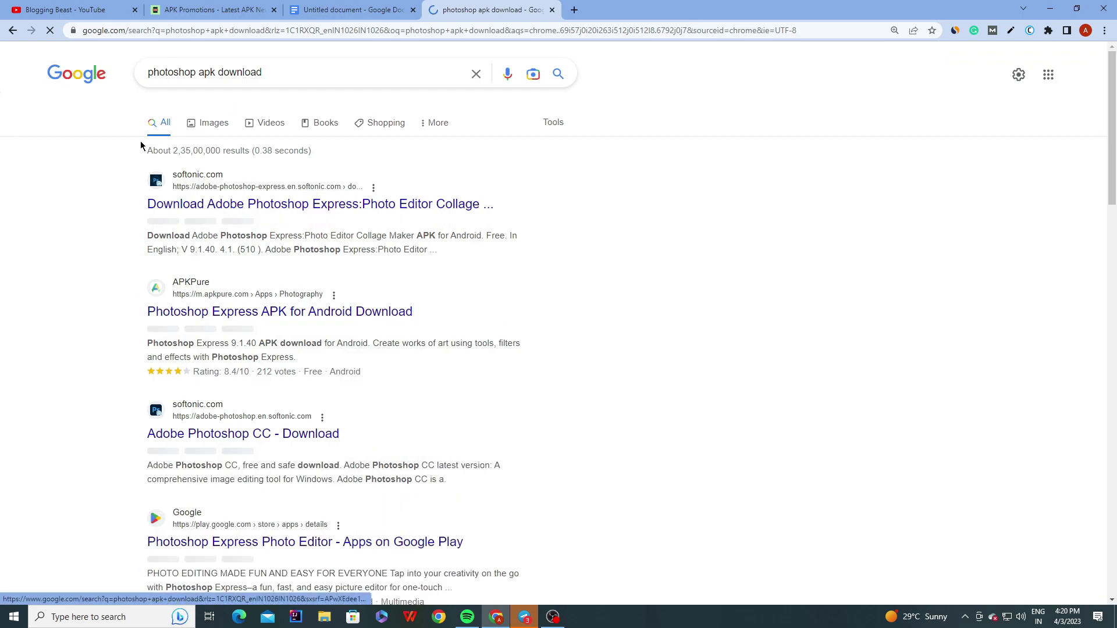
- Review the Google results for the Photoshop query and display its related search suggestions
{"action": "scroll", "coordinate": [143, 145], "scroll_direction": "down", "scroll_amount": 5}
{"action": "scroll", "coordinate": [141, 145], "scroll_direction": "down", "scroll_amount": 7}
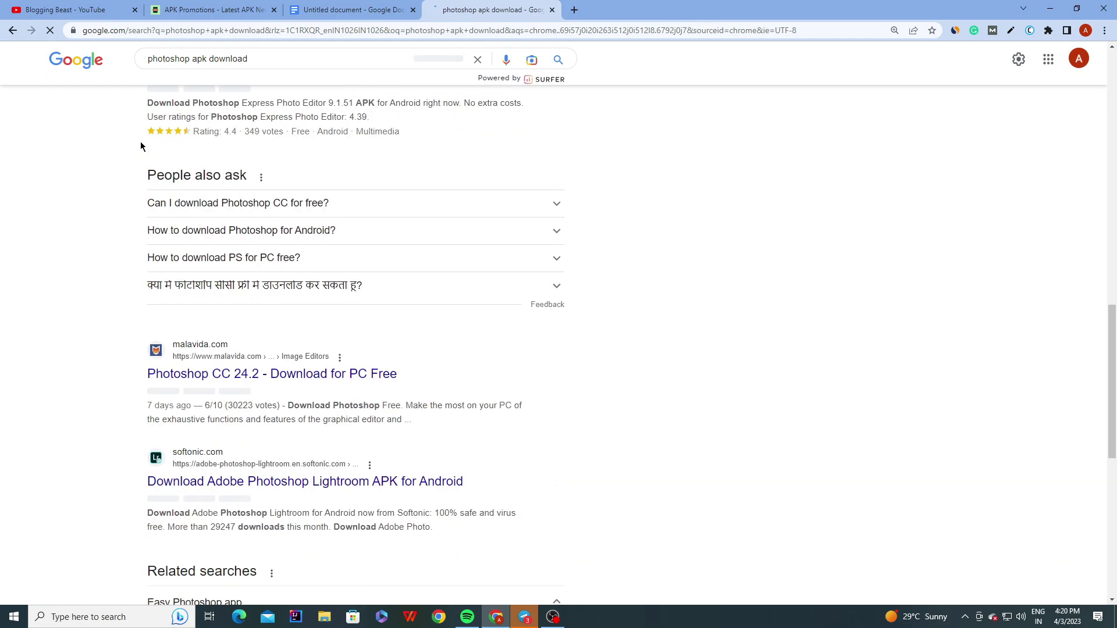
{"action": "scroll", "coordinate": [117, 165], "scroll_direction": "up", "scroll_amount": 12}
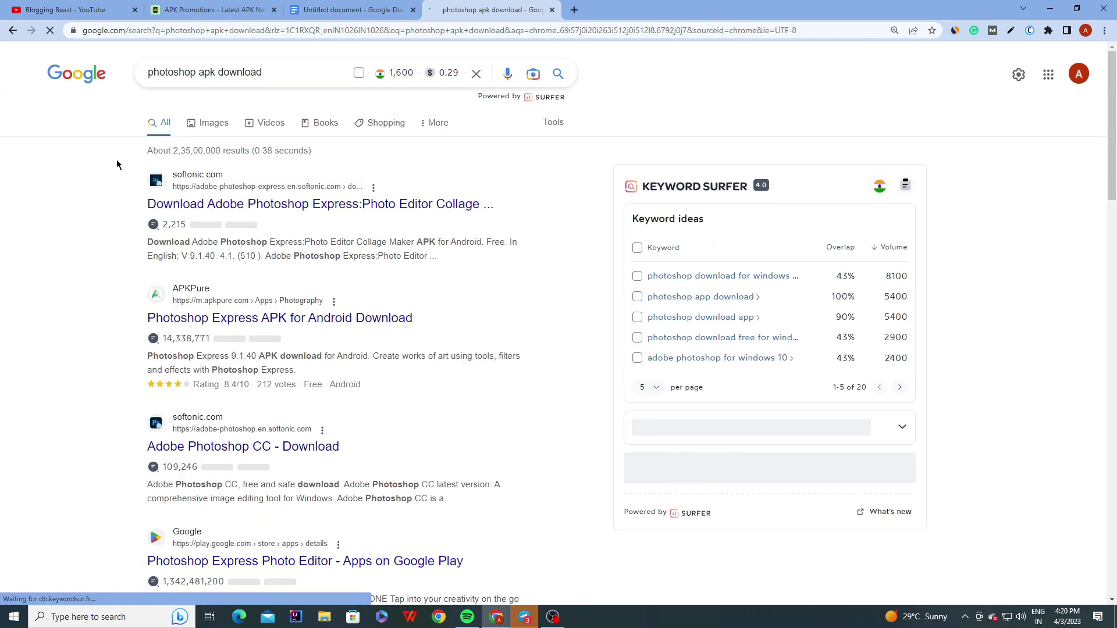
{"action": "left_click", "coordinate": [316, 72]}
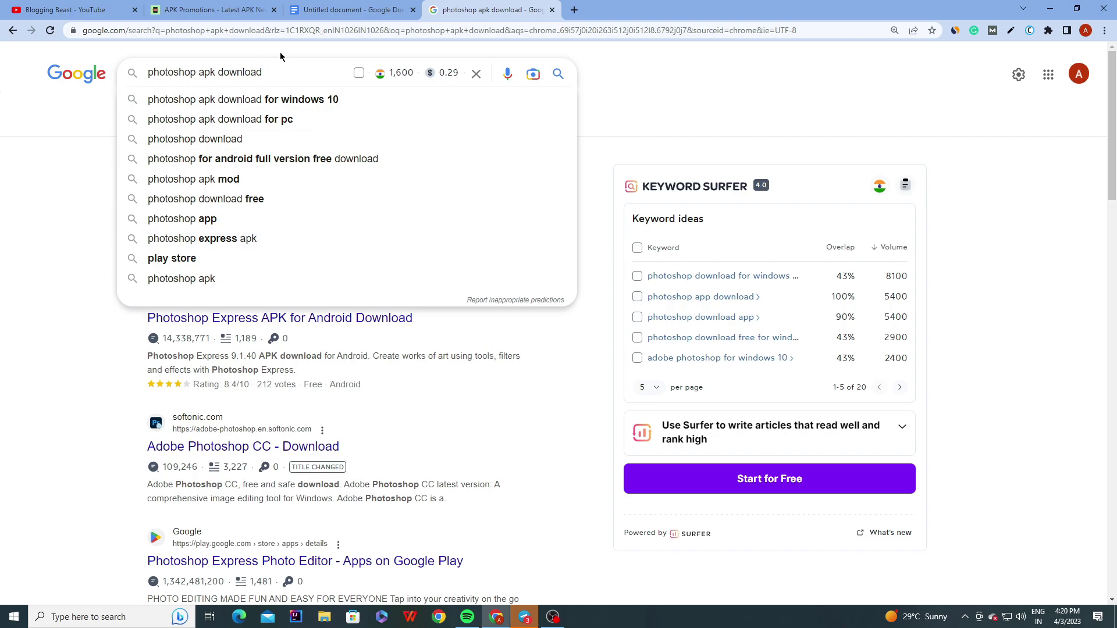
- Switch to the Google Docs document and enter the line "Main: photoshop apk download", followed by a blank line
{"action": "left_click", "coordinate": [340, 16]}
{"action": "type", "text": "photoshop mod"}
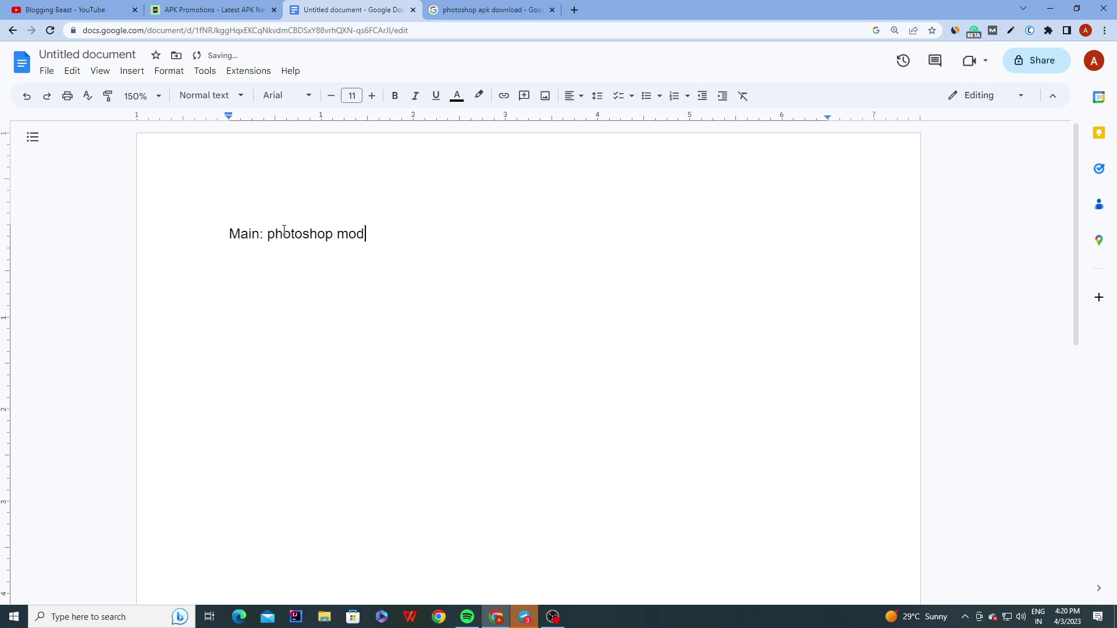
{"action": "key", "text": "BackSpace"}
{"action": "key", "text": "BackSpace"}
{"action": "key", "text": "BackSpace"}
{"action": "type", "text": "apk dowl"}
{"action": "key", "text": "BackSpace"}
{"action": "type", "text": "nload"}
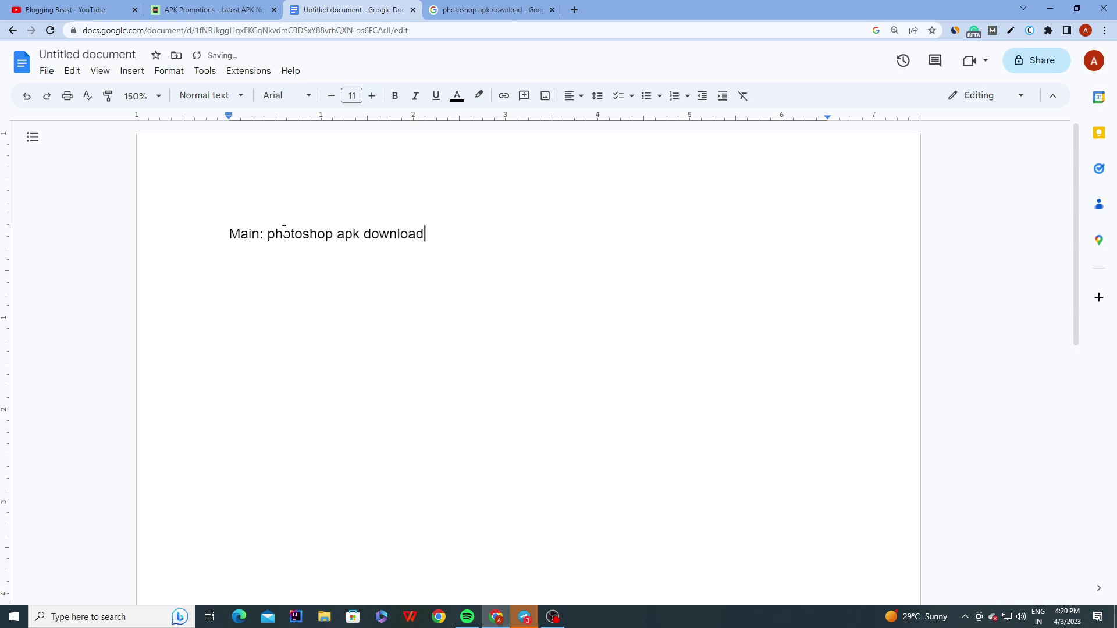
{"action": "key", "text": "Return"}
{"action": "key", "text": "Return"}
- Check the Google search suggestions and add the related keyword "Photoshop apk download for window 10" below the main keyword in the document
{"action": "left_click", "coordinate": [492, 8]}
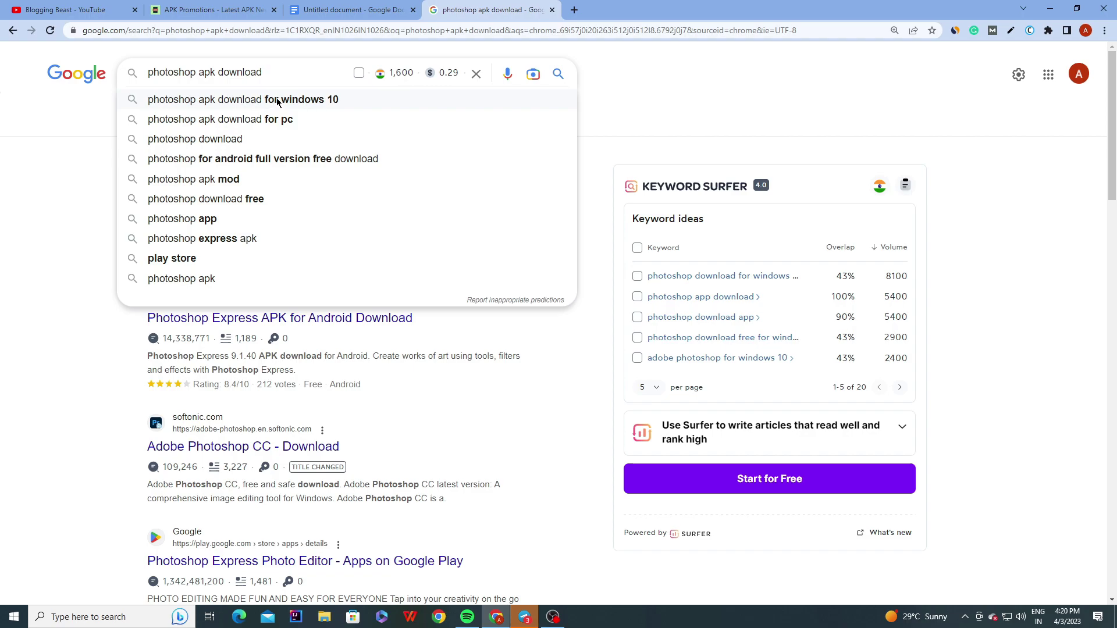
{"action": "left_click", "coordinate": [353, 10]}
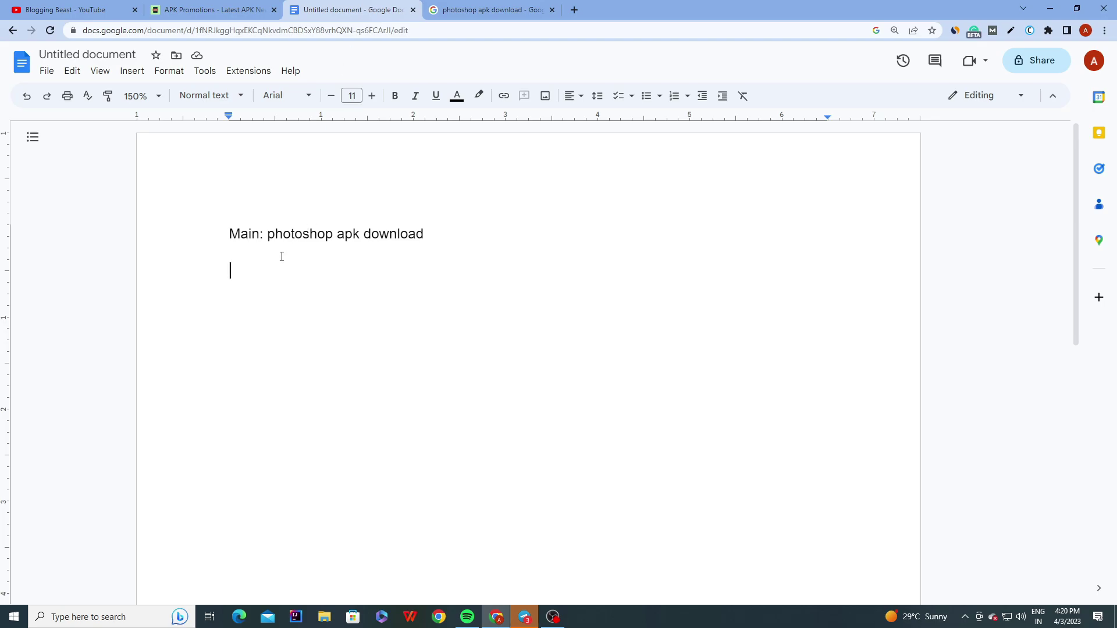
{"action": "type", "text": "Photoshop apk download for window"}
{"action": "type", "text": "10"}
{"action": "key", "text": "Return"}
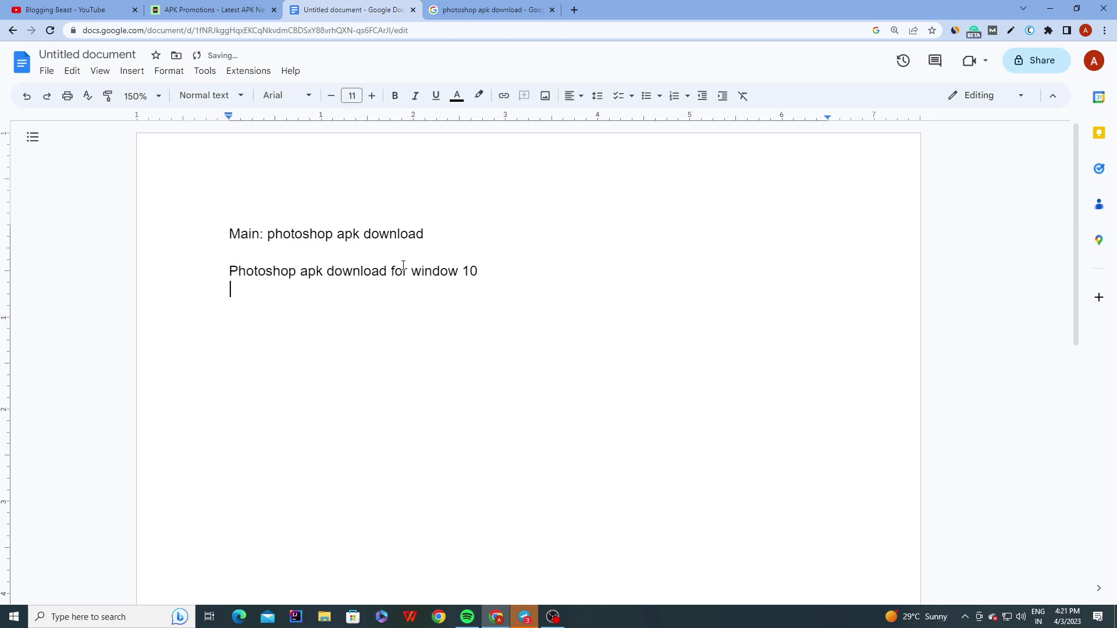
- Add the related keyword "Photoshop for android full version free download" from the Google suggestions to the document and dismiss the suggestion list
{"action": "left_click", "coordinate": [492, 10]}
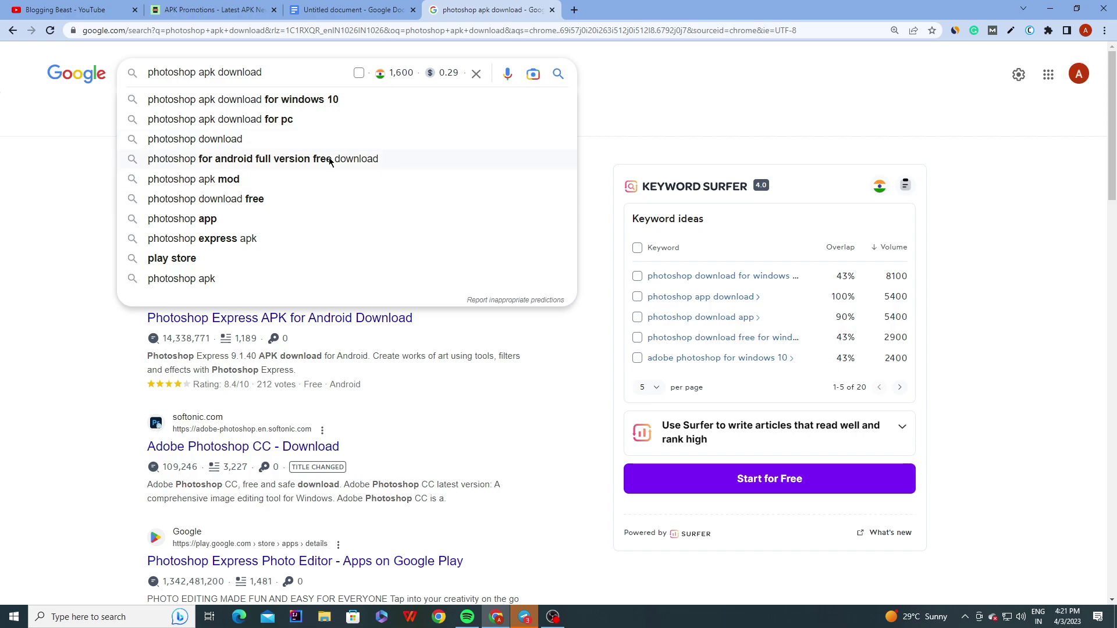
{"action": "left_click", "coordinate": [325, 15]}
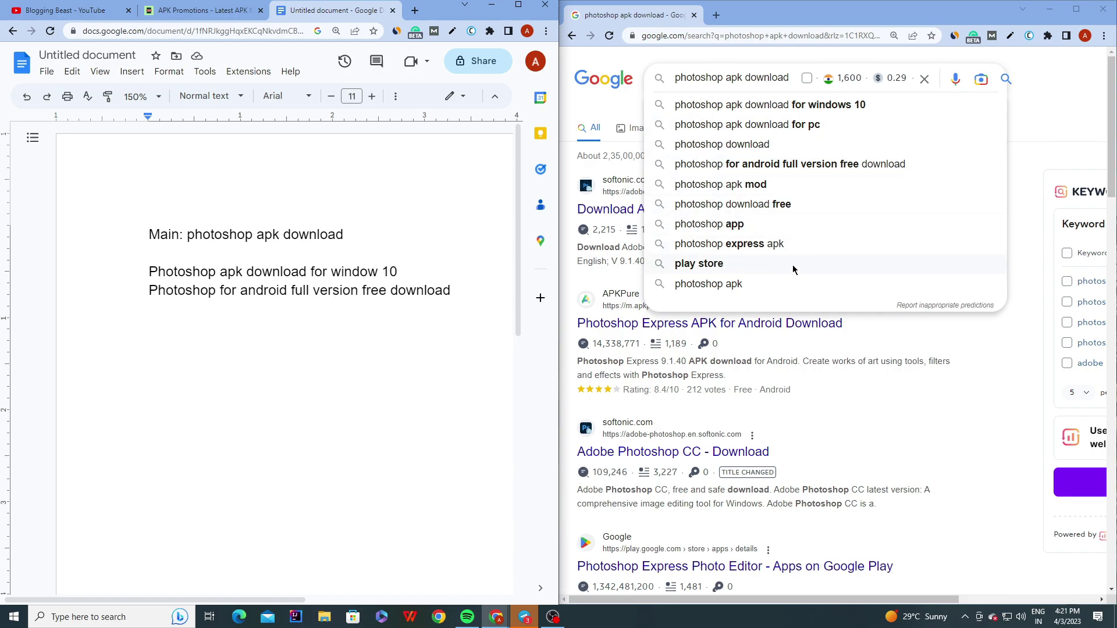
{"action": "left_click", "coordinate": [1020, 342]}
- Expand and collapse "Can I download Photoshop CC for free?" under People also ask to load more related questions
{"action": "scroll", "coordinate": [1022, 342], "scroll_direction": "down", "scroll_amount": 5}
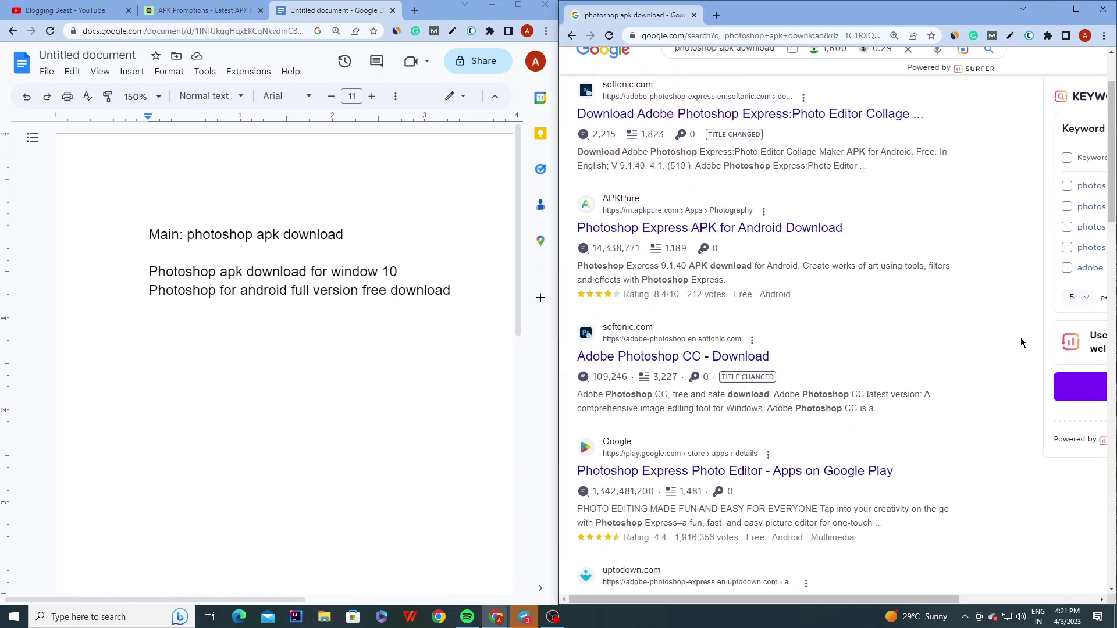
{"action": "scroll", "coordinate": [1022, 342], "scroll_direction": "down", "scroll_amount": 10}
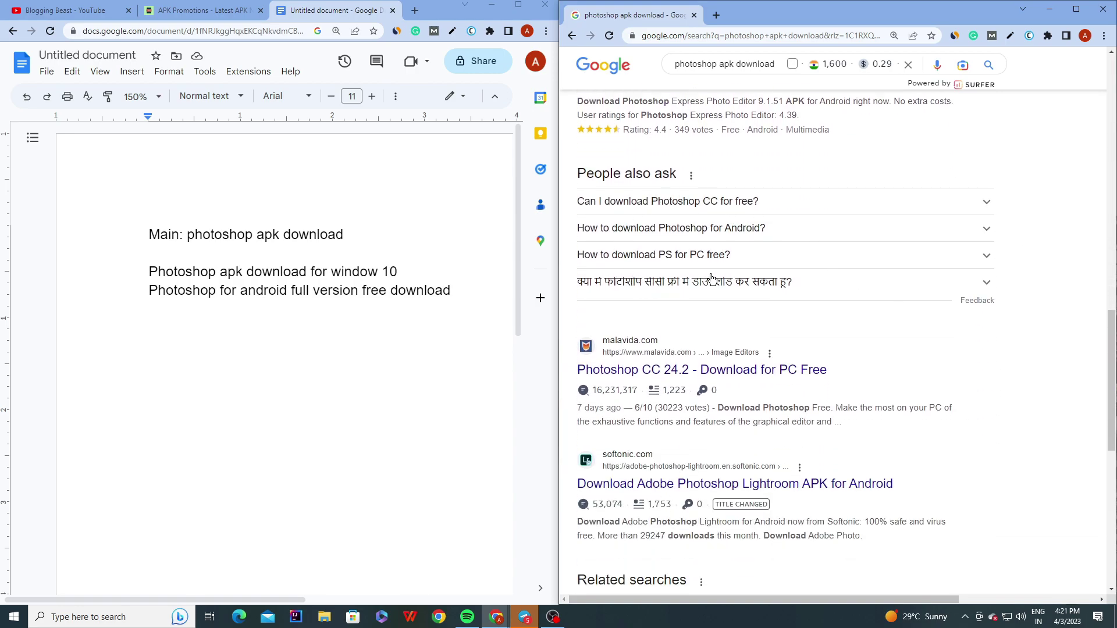
{"action": "left_click", "coordinate": [710, 210]}
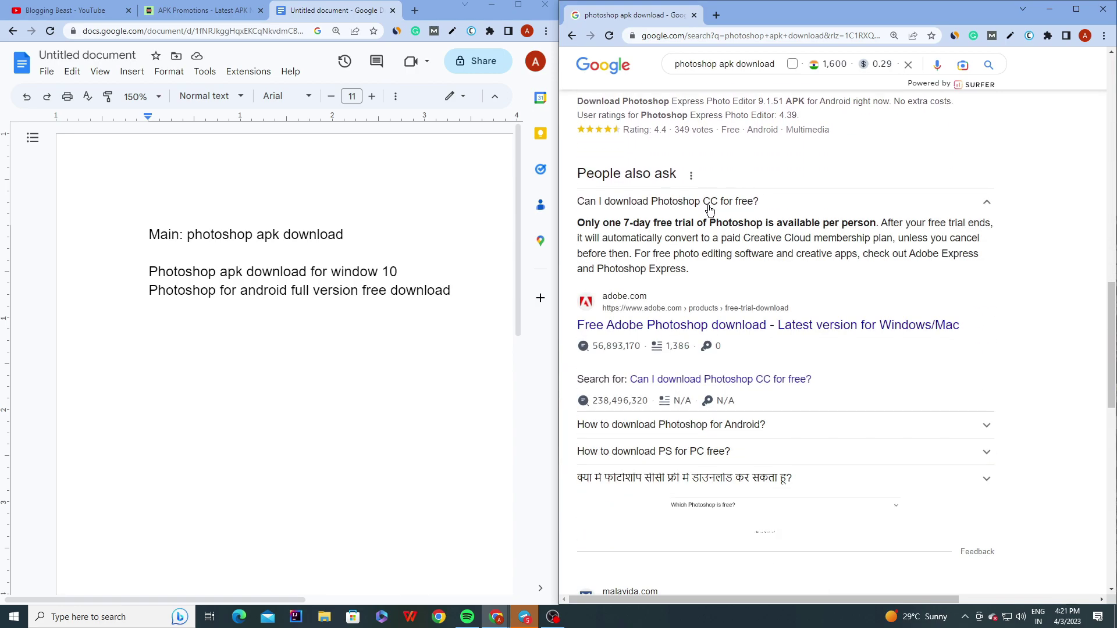
{"action": "left_click", "coordinate": [710, 211]}
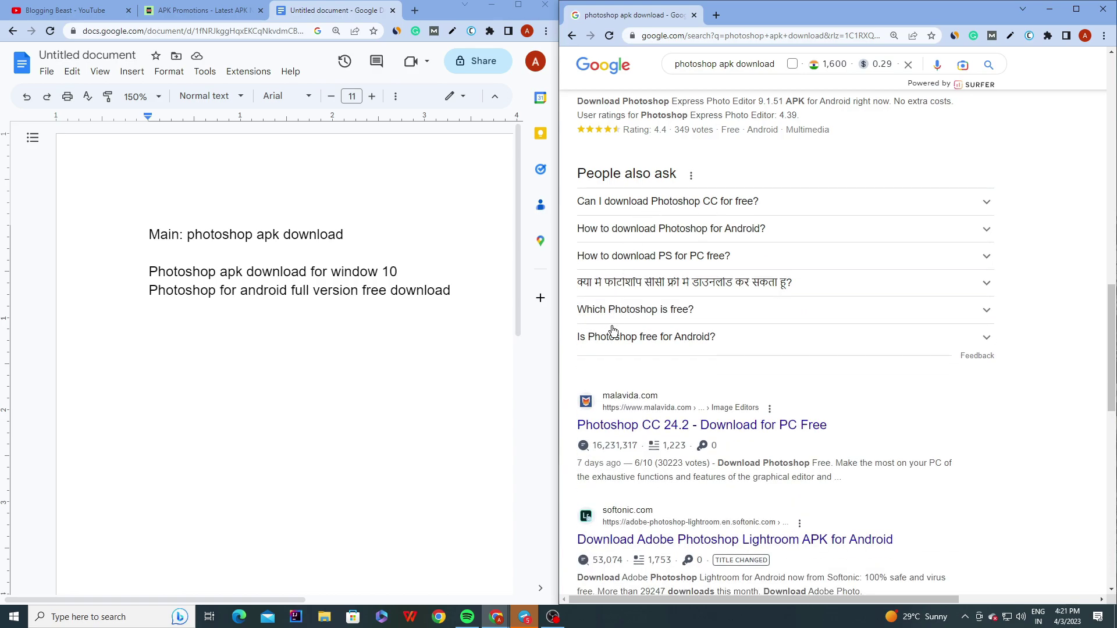
- Add the lines "Which photoshop is free?", "Is photoshop free for android" and "Can i download photoshop cc for free" to the keyword list
{"action": "left_click", "coordinate": [233, 309]}
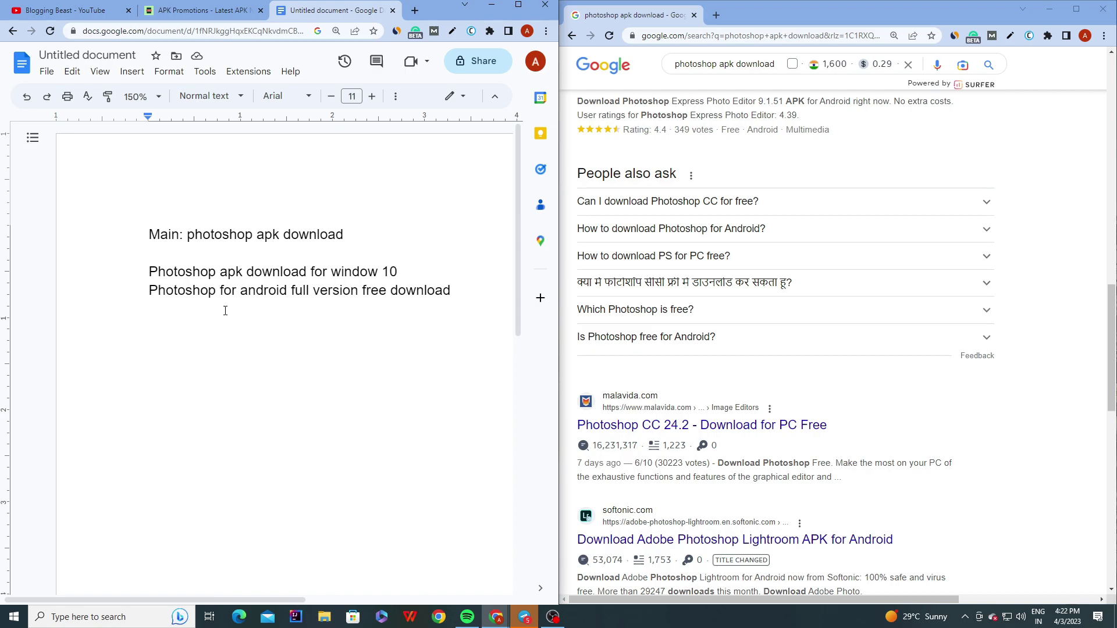
{"action": "type", "text": "Which photoshop is free?"}
{"action": "key", "text": "Return"}
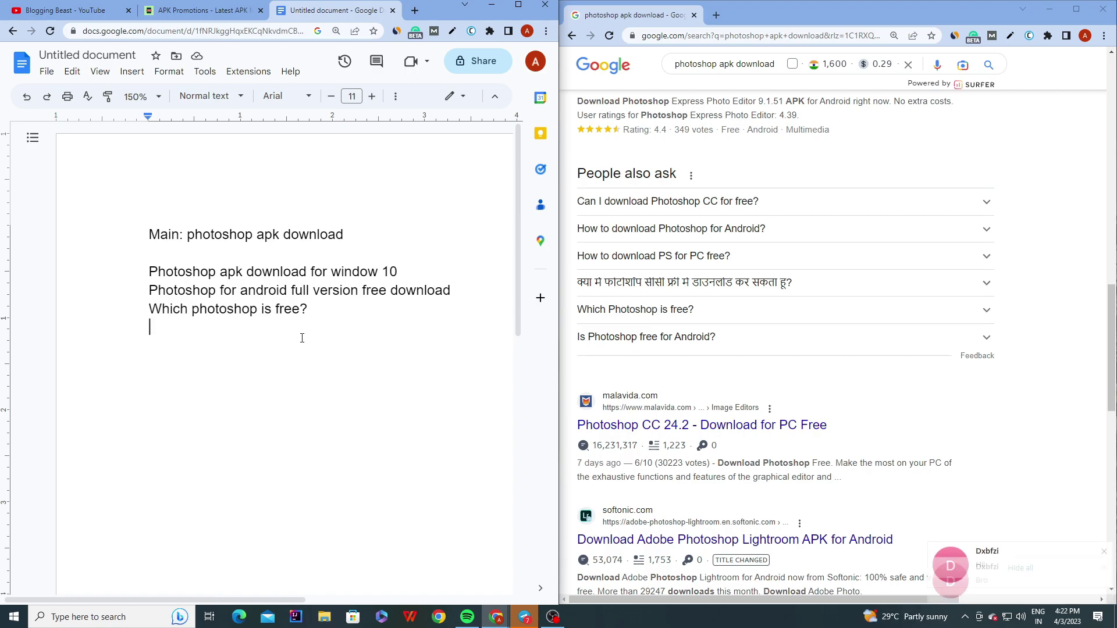
{"action": "left_click", "coordinate": [1104, 564]}
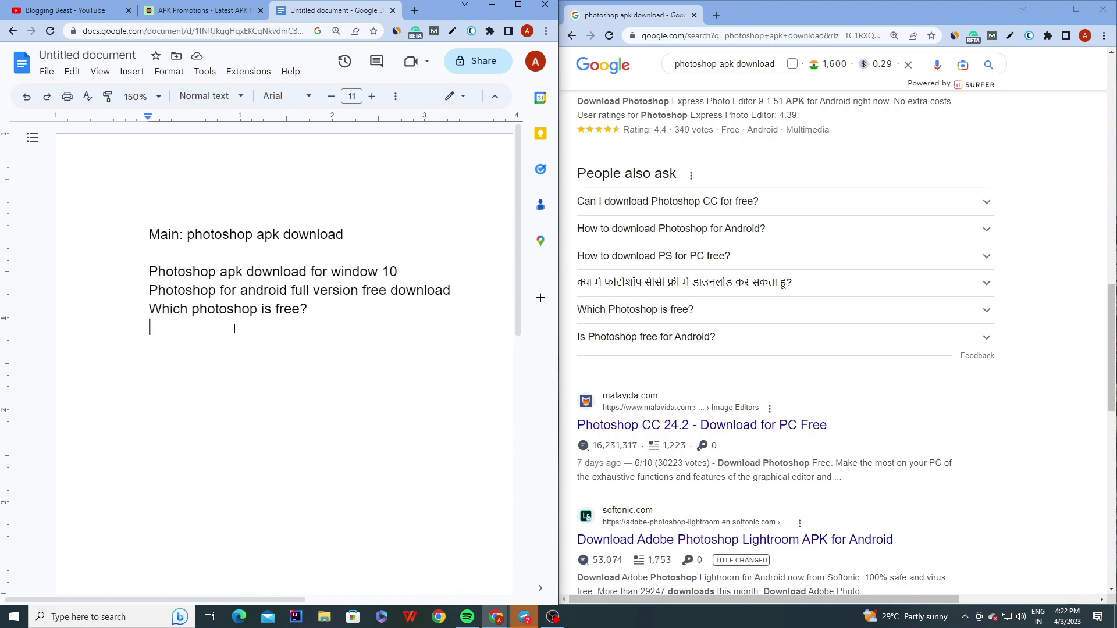
{"action": "type", "text": "Is photoshop free for android Can i download photoshop cc for free"}
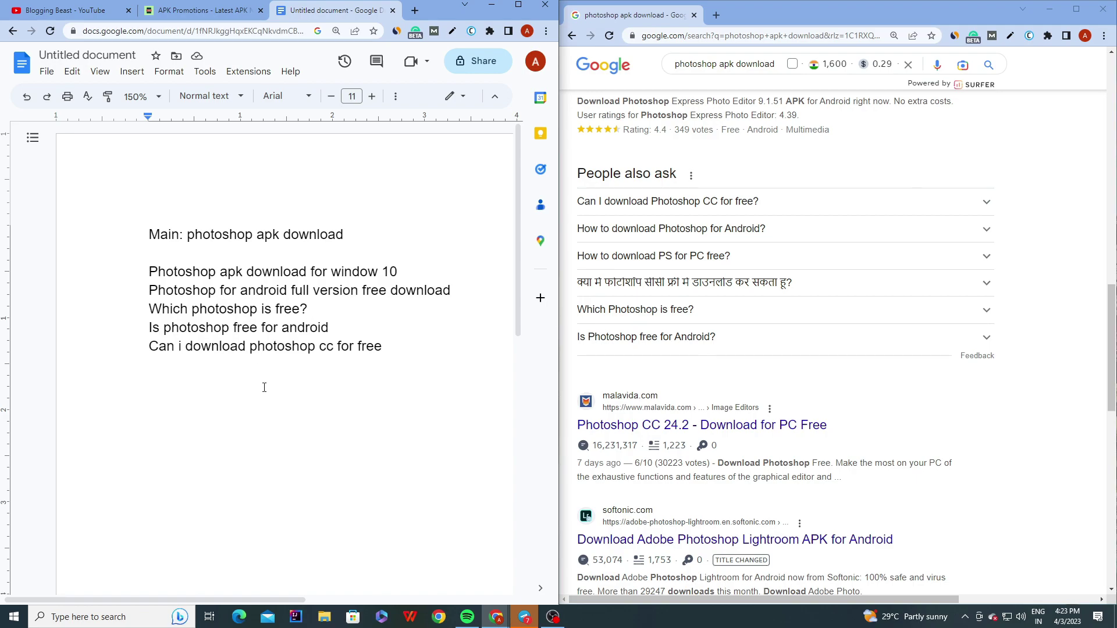
- Shorten the Google query to "photoshop" and run the search
{"action": "left_click", "coordinate": [736, 68]}
{"action": "key", "text": "BackSpace"}
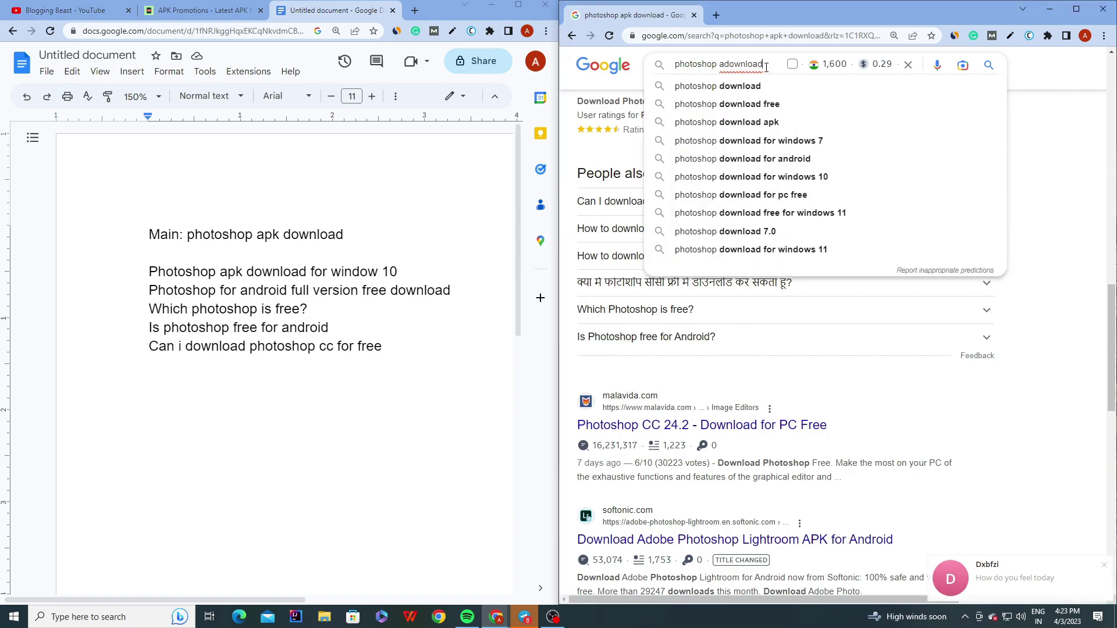
{"action": "key", "text": "BackSpace"}
{"action": "key", "text": "BackSpace"}
{"action": "key", "text": "BackSpace"}
{"action": "key", "text": "BackSpace"}
{"action": "key", "text": "BackSpace"}
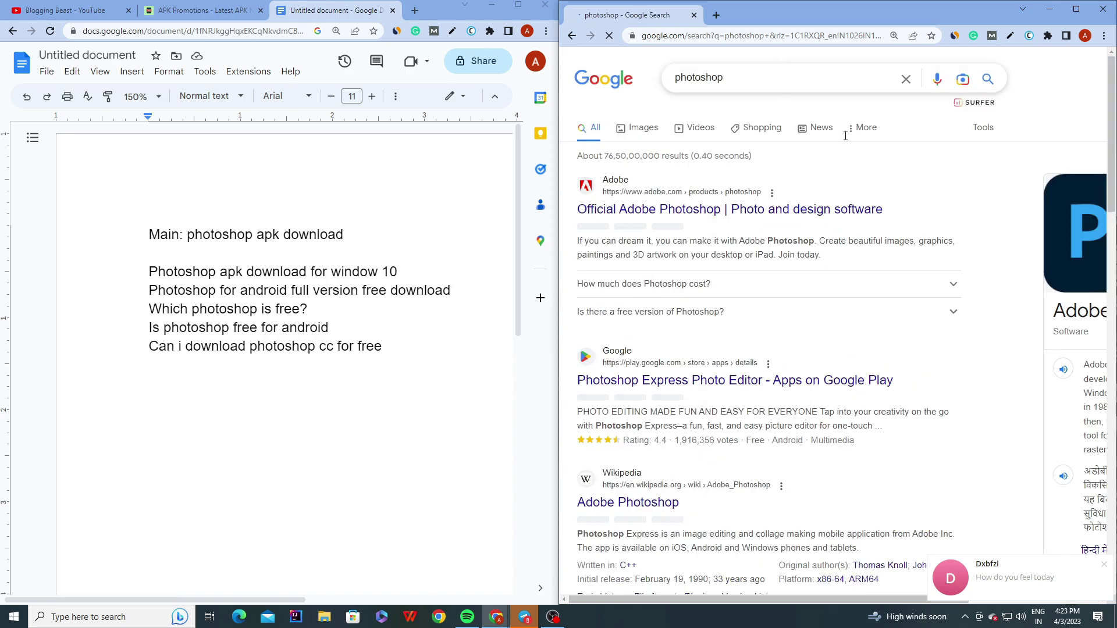
- Find the People also ask questions and add "What photoshop means?" as a new line in the document's keyword list
{"action": "scroll", "coordinate": [700, 220], "scroll_direction": "down", "scroll_amount": 1}
{"action": "scroll", "coordinate": [700, 219], "scroll_direction": "down", "scroll_amount": 8}
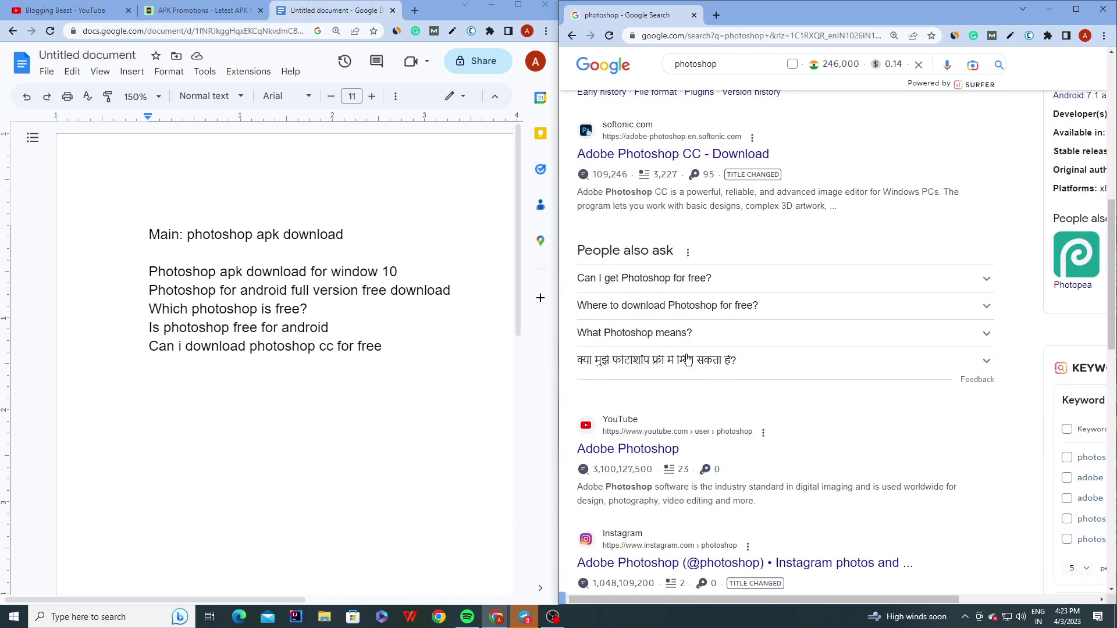
{"action": "left_click", "coordinate": [336, 364]}
{"action": "type", "text": "What photoshop means?"}
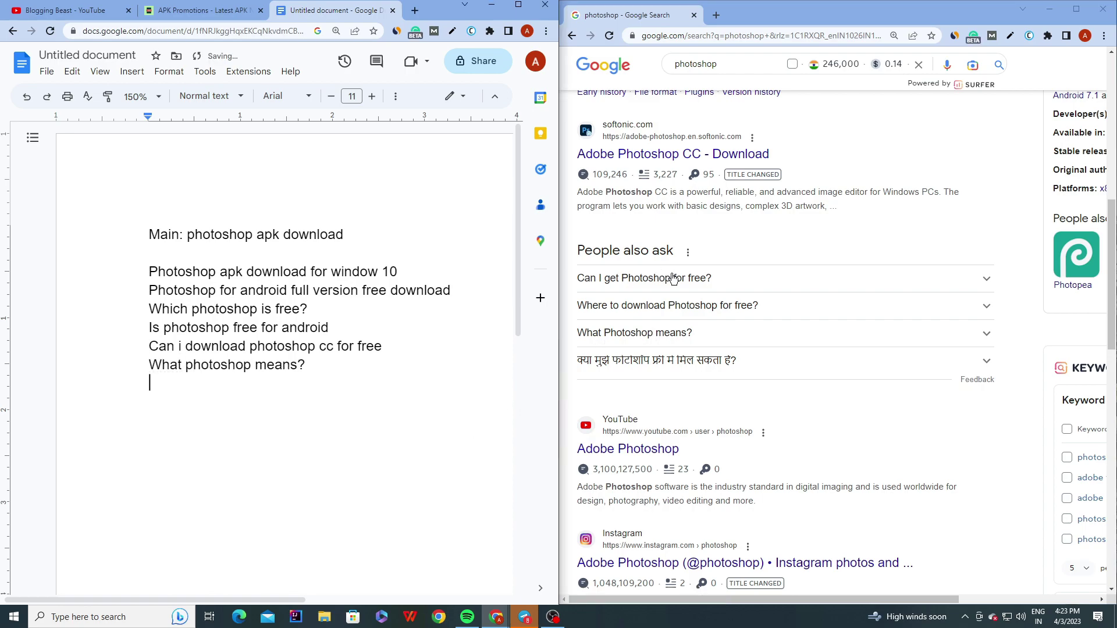
- Load more People also ask questions and add "Is photoshop free for students?" to the keyword list
{"action": "left_click", "coordinate": [678, 297]}
{"action": "left_click", "coordinate": [680, 300]}
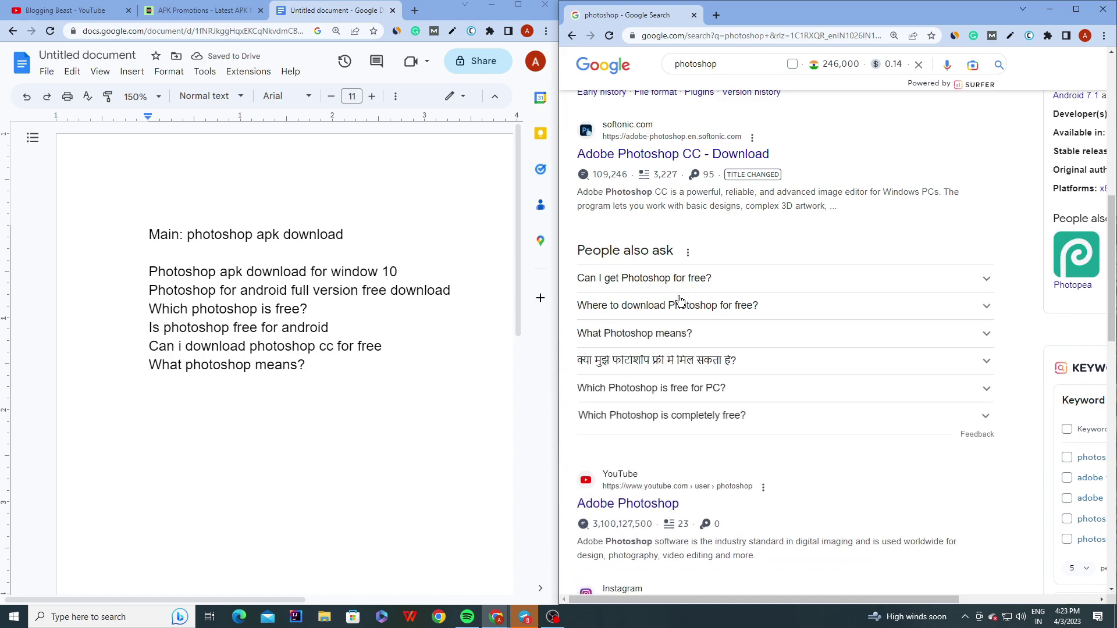
{"action": "left_click", "coordinate": [233, 387]}
{"action": "type", "text": "Is photoshop free for students?"}
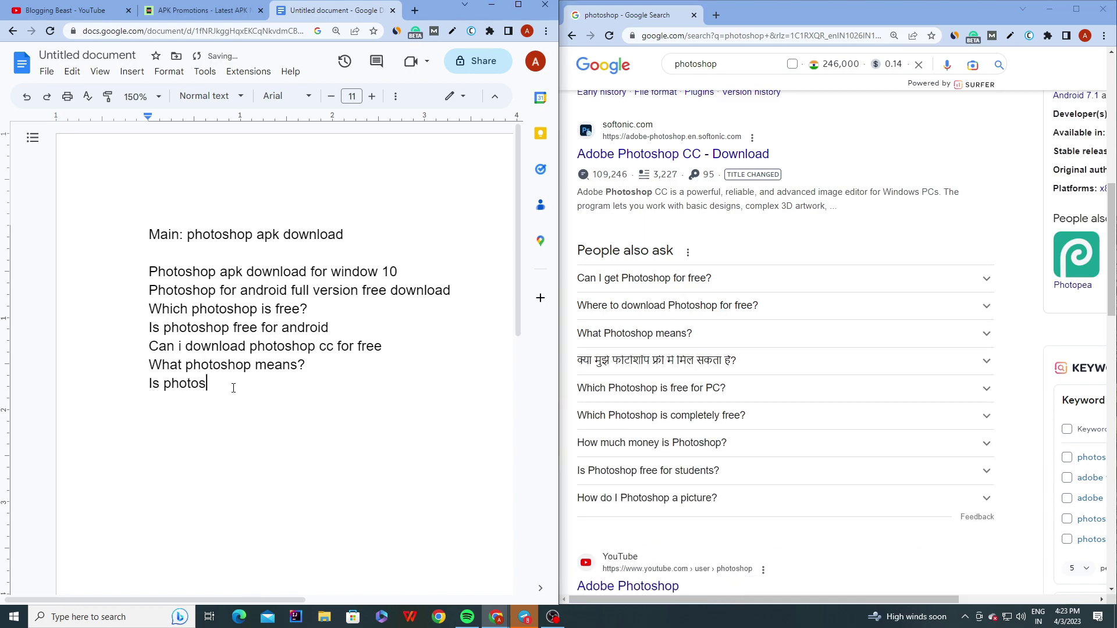
{"action": "key", "text": "Return"}
- Add "How do I Photoshop a picture?", "How much money is photoshop?" and "What is the age limit for photoshop?" as new keyword lines
{"action": "type", "text": "How do I Photoshop a picture?"}
{"action": "key", "text": "Return"}
{"action": "type", "text": "How much money is photoshop?"}
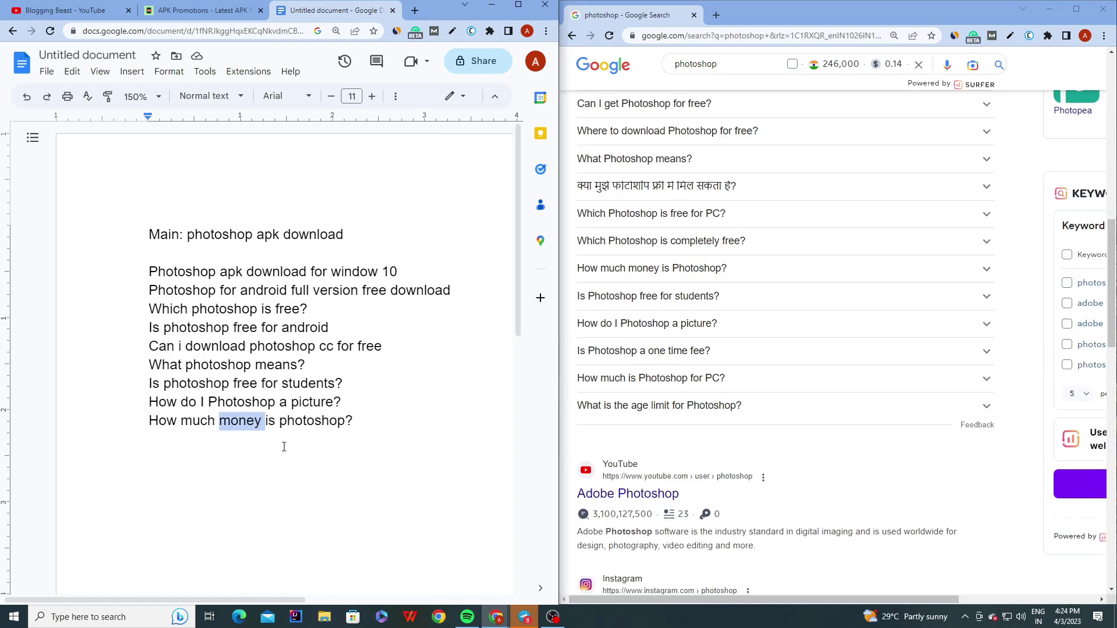
{"action": "key", "text": "Return"}
{"action": "type", "text": "What is the age limit for photoshop?"}
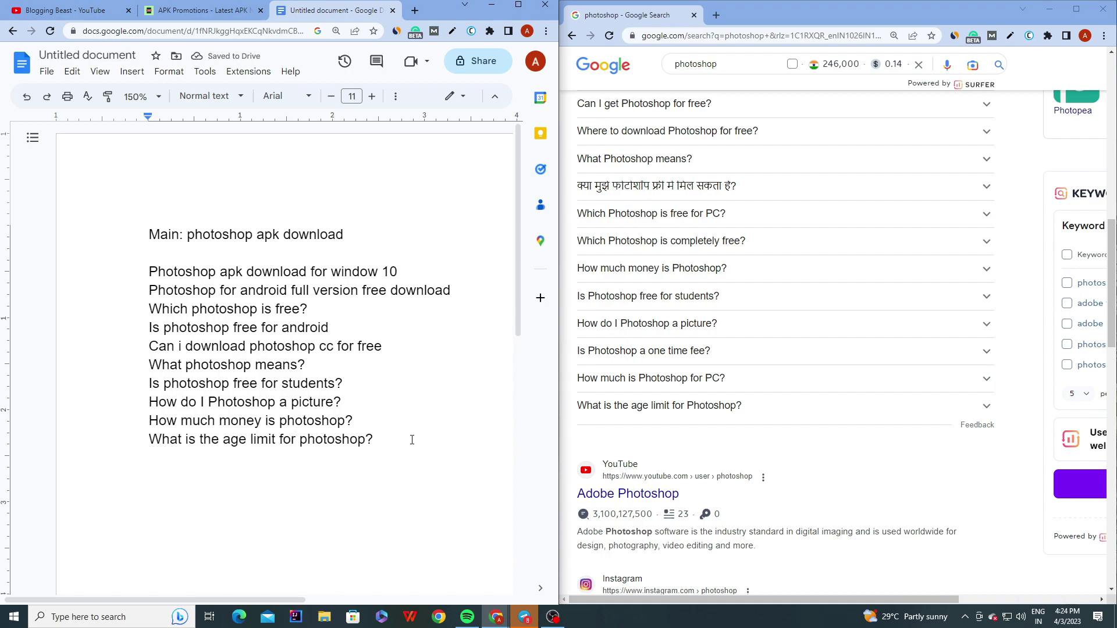
{"action": "left_click_drag", "start_coordinate": [150, 269], "coordinate": [388, 431]}
{"action": "left_click", "coordinate": [378, 440]}
{"action": "left_click_drag", "start_coordinate": [149, 270], "coordinate": [374, 441]}
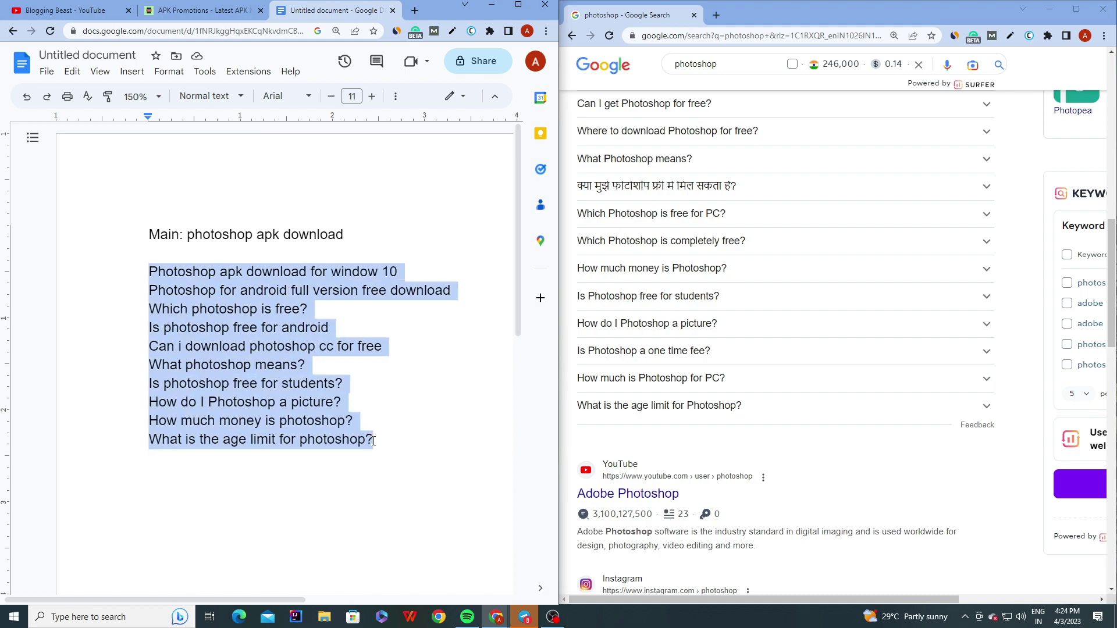
{"action": "left_click", "coordinate": [373, 440]}
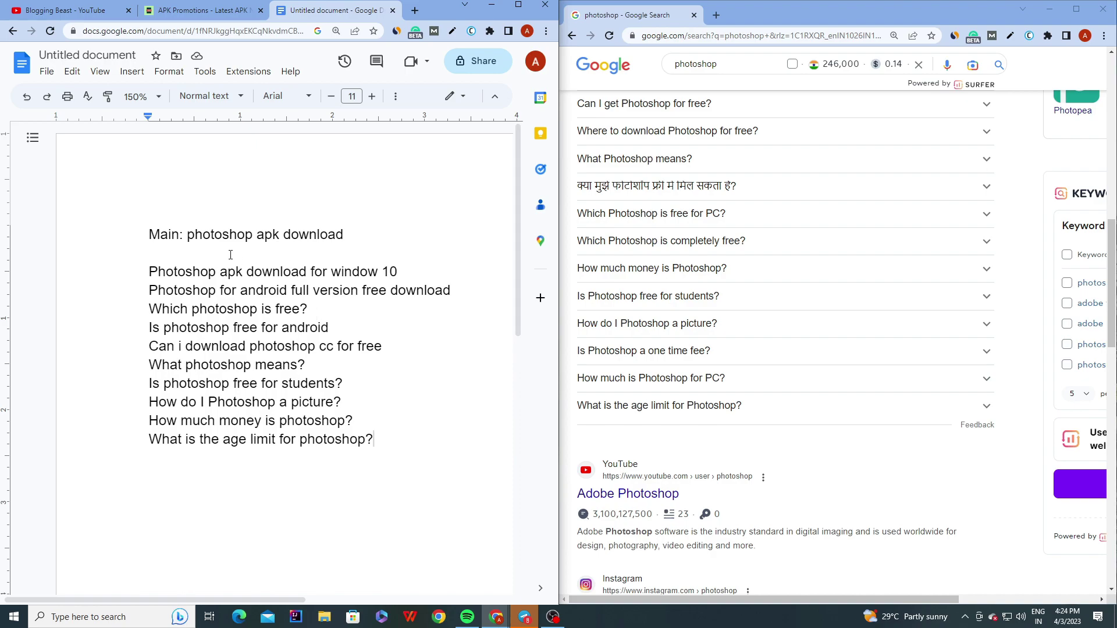
{"action": "left_click_drag", "start_coordinate": [186, 234], "coordinate": [356, 232]}
- Insert a new line reading "Title:" directly below the main keyword line in the document
{"action": "left_click", "coordinate": [359, 234]}
{"action": "key", "text": "Return"}
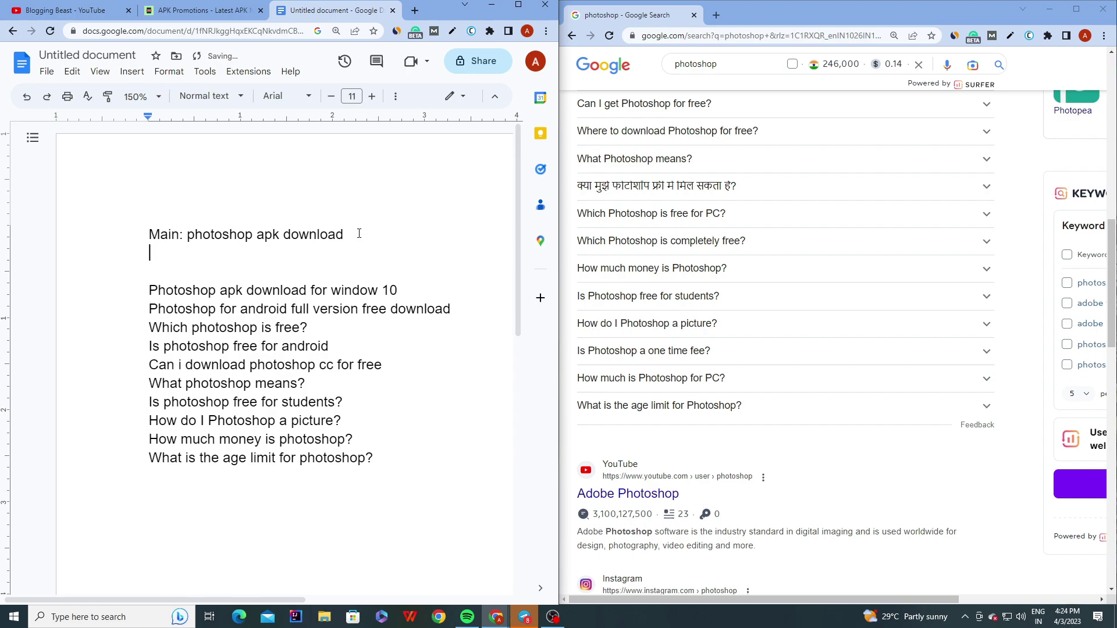
{"action": "type", "text": "Title:"}
- Search Google for "photoshop apk download" and review the titles of the ranking results
{"action": "left_click", "coordinate": [743, 65]}
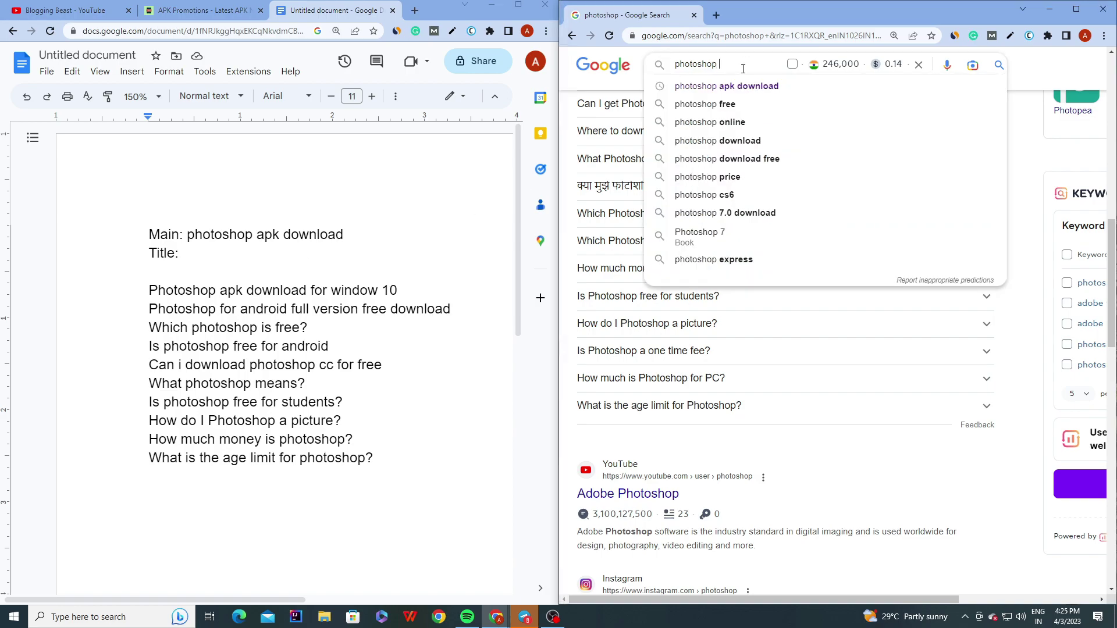
{"action": "type", "text": "apk download"}
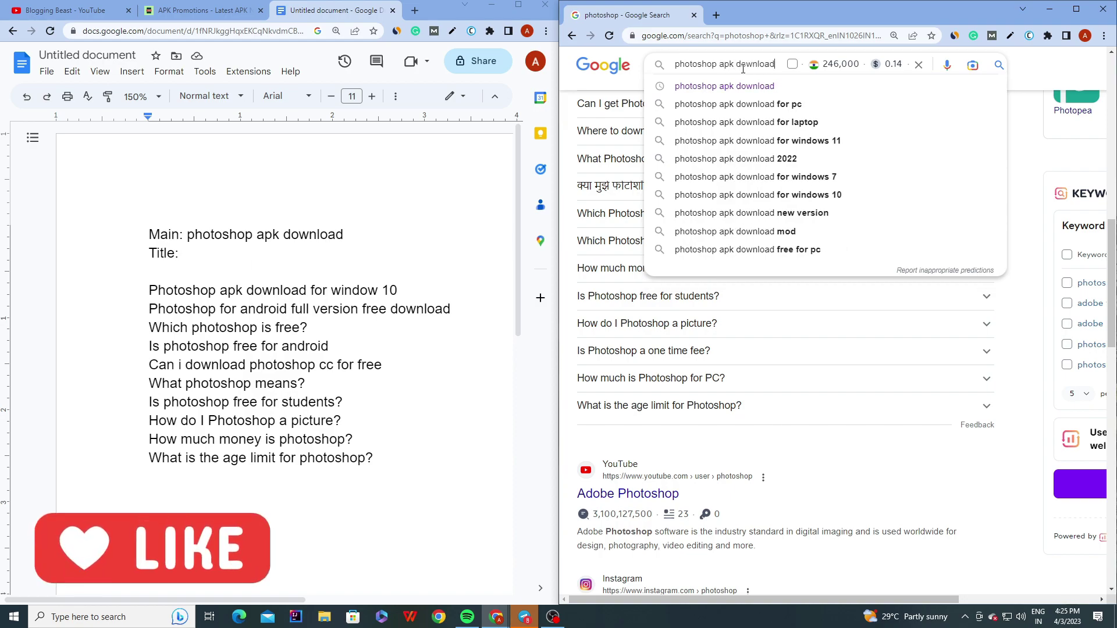
{"action": "key", "text": "Return"}
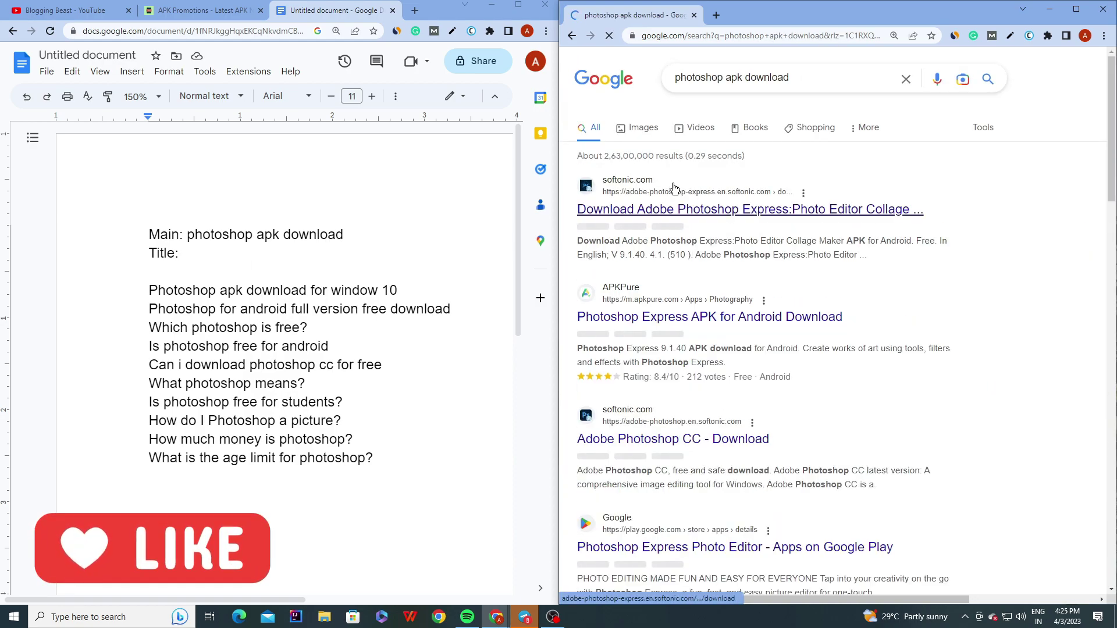
{"action": "scroll", "coordinate": [669, 233], "scroll_direction": "down", "scroll_amount": 5}
{"action": "scroll", "coordinate": [667, 264], "scroll_direction": "down", "scroll_amount": 7}
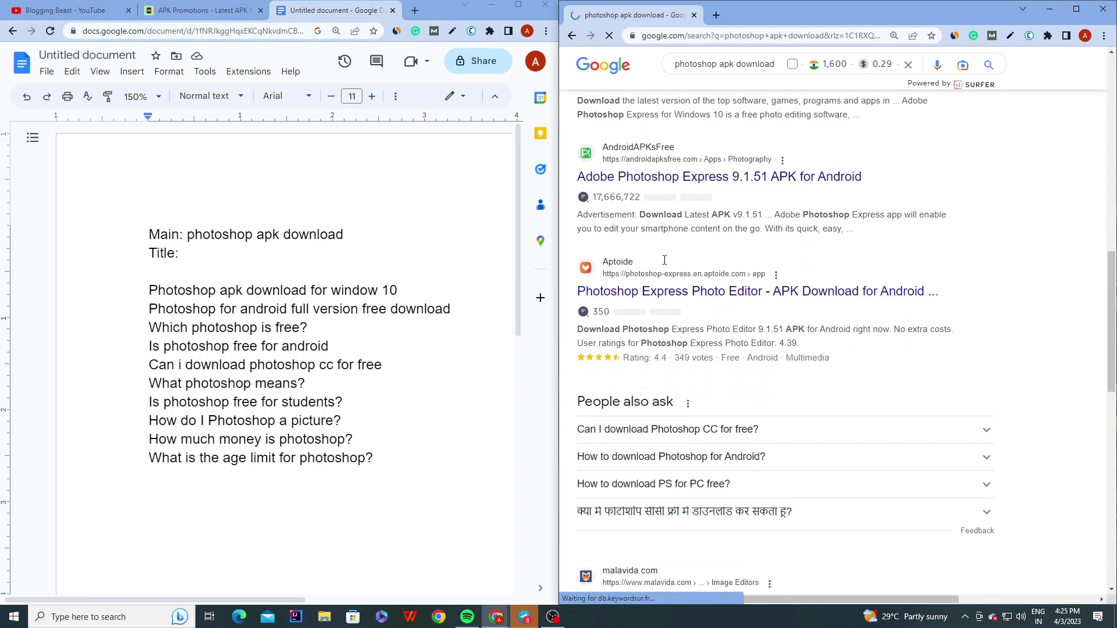
{"action": "scroll", "coordinate": [667, 261], "scroll_direction": "down", "scroll_amount": 8}
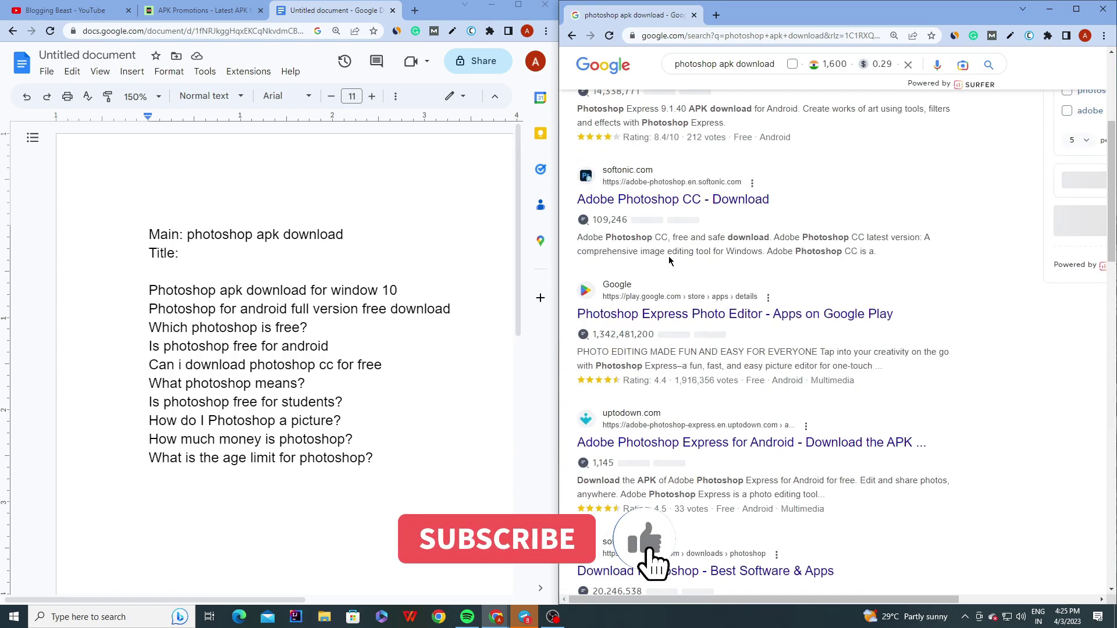
{"action": "scroll", "coordinate": [669, 260], "scroll_direction": "up", "scroll_amount": 4}
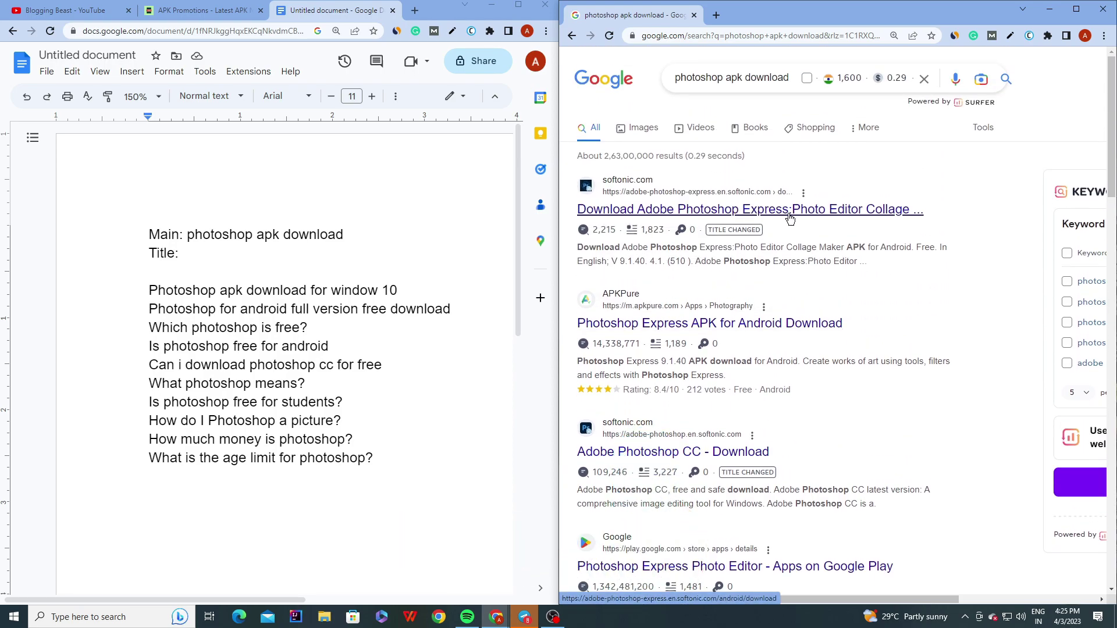
{"action": "scroll", "coordinate": [605, 217], "scroll_direction": "down", "scroll_amount": 2}
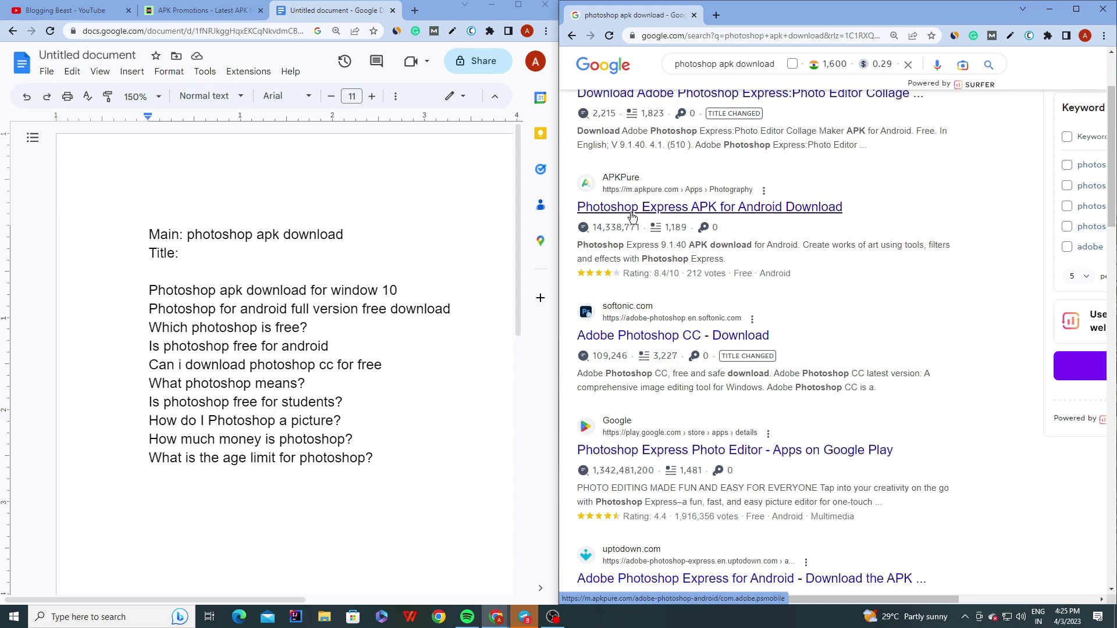
- Compare the competing result titles and enter "Adobe Photoshop Express APK For Android Download" after "Title:" in the document
{"action": "double_click", "coordinate": [270, 250]}
{"action": "triple_click", "coordinate": [270, 250]}
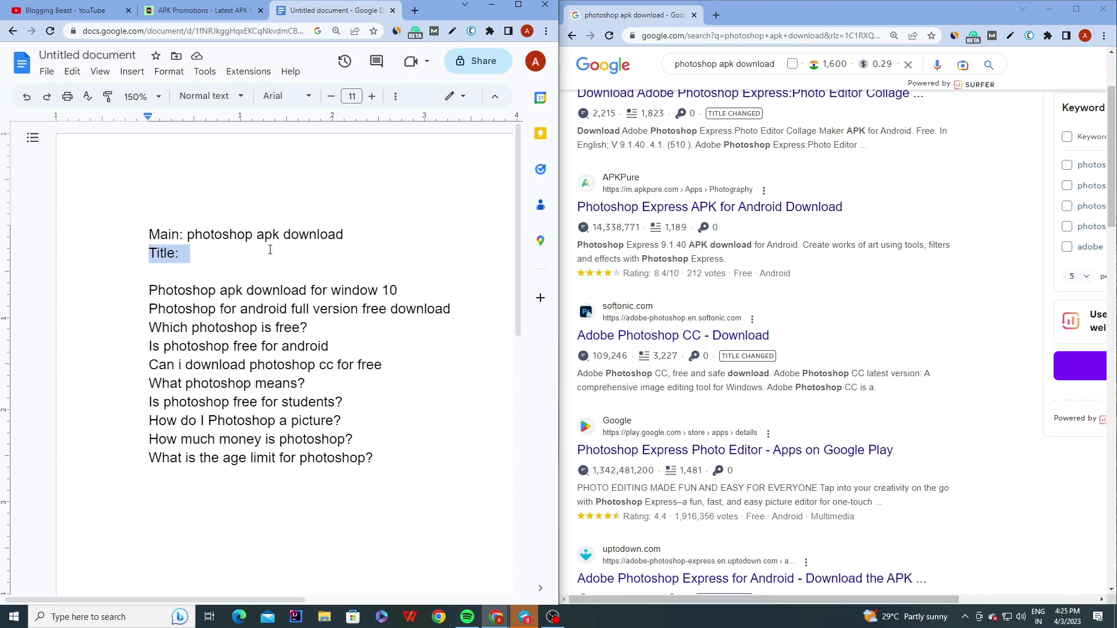
{"action": "left_click", "coordinate": [270, 250]}
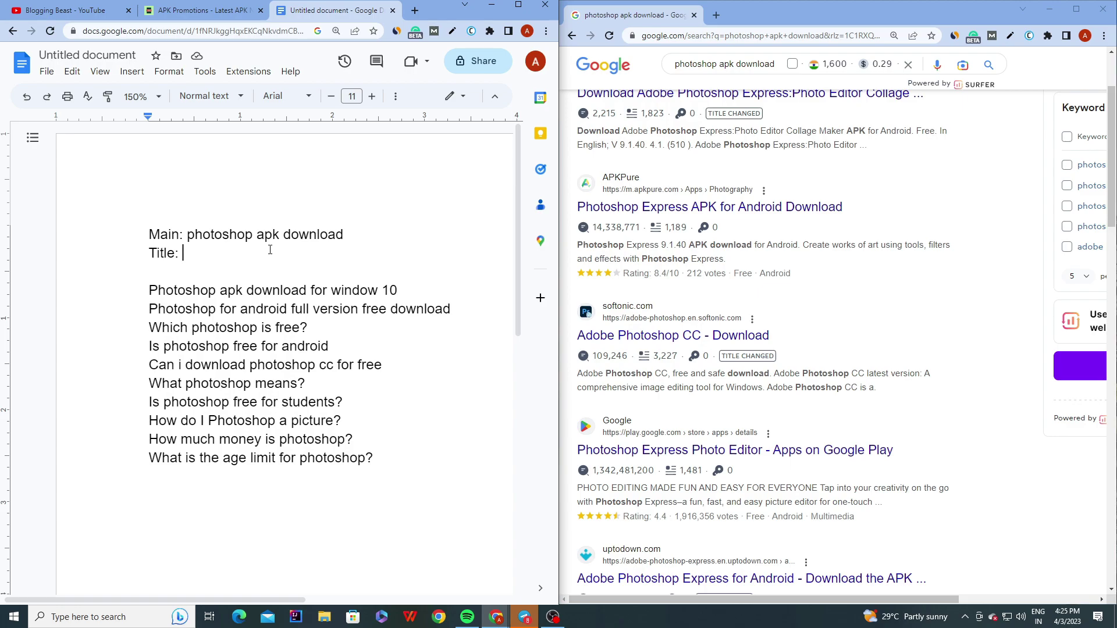
{"action": "scroll", "coordinate": [702, 271], "scroll_direction": "down", "scroll_amount": 2}
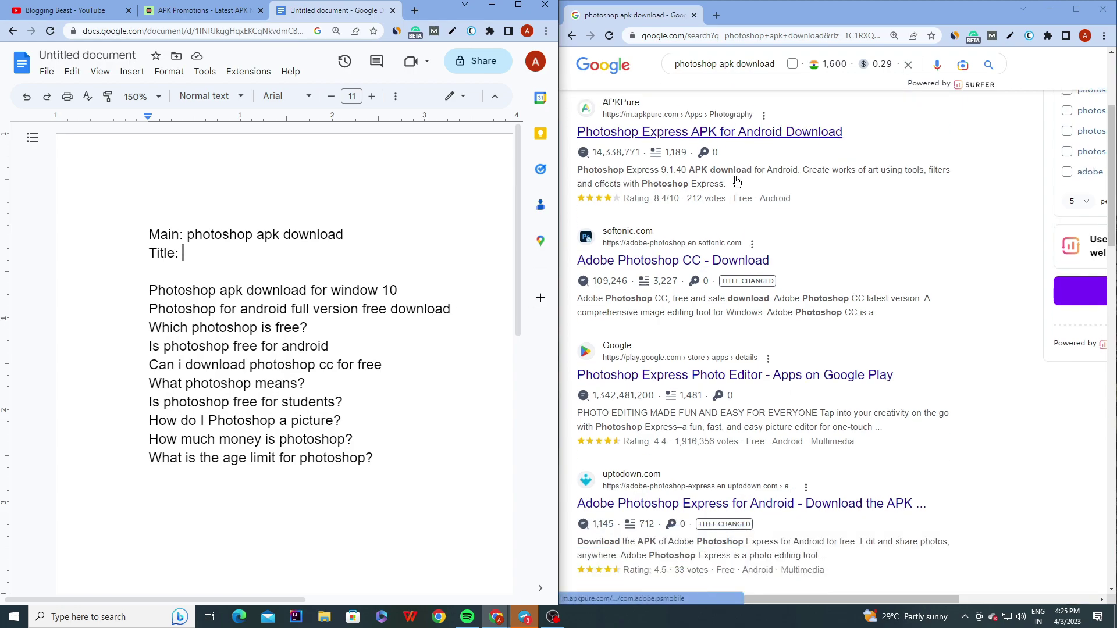
{"action": "scroll", "coordinate": [702, 271], "scroll_direction": "up", "scroll_amount": 1}
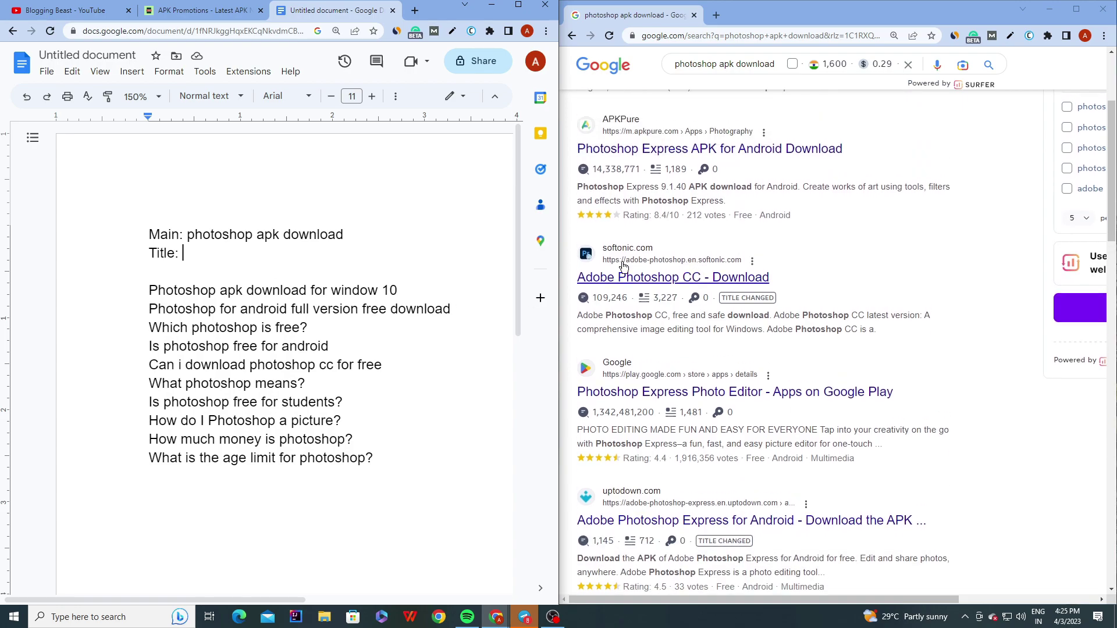
{"action": "left_click", "coordinate": [210, 253]}
{"action": "type", "text": "Adobe Photoshop Express APK For Android Download"}
- Turn on the word count display while typing for the document
{"action": "left_click_drag", "start_coordinate": [141, 256], "coordinate": [487, 247]}
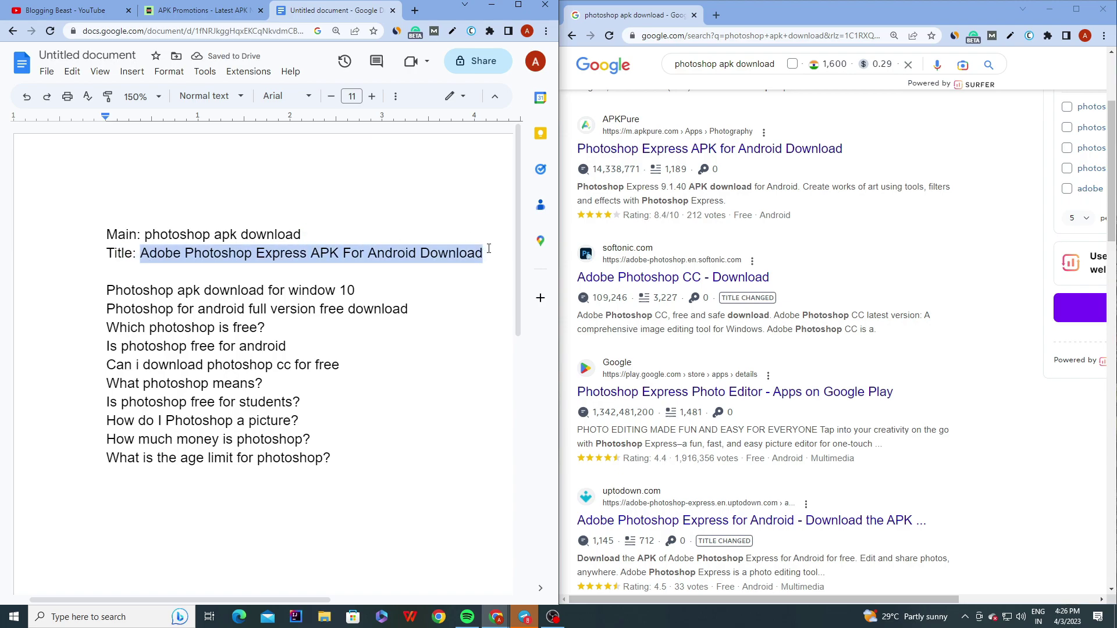
{"action": "left_click", "coordinate": [489, 248]}
{"action": "left_click", "coordinate": [204, 71]}
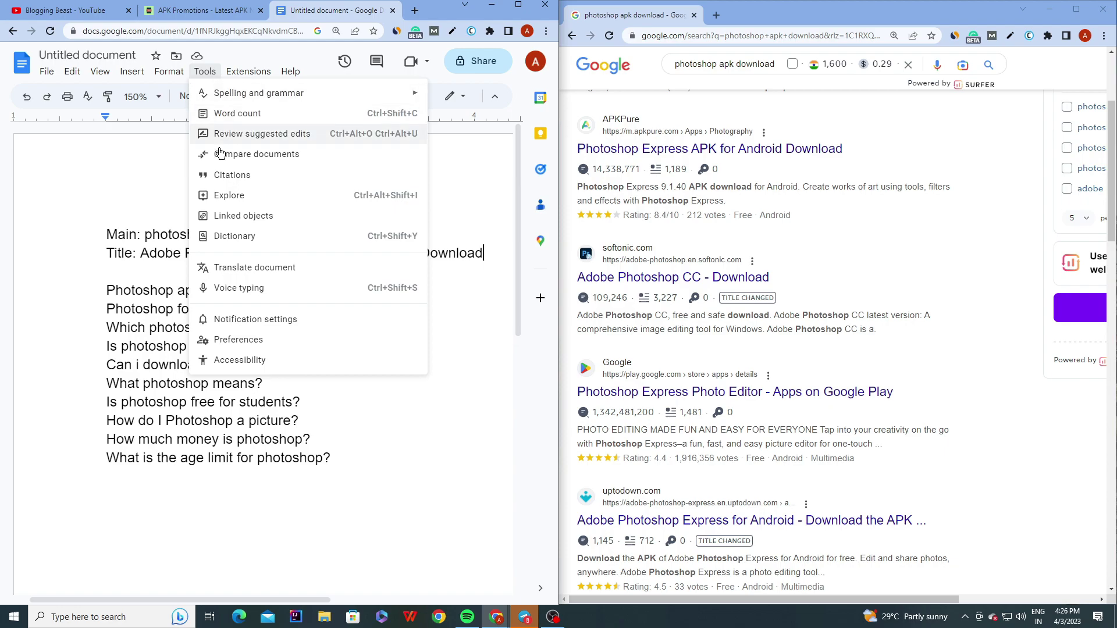
{"action": "left_click", "coordinate": [234, 114]}
{"action": "left_click", "coordinate": [200, 381]}
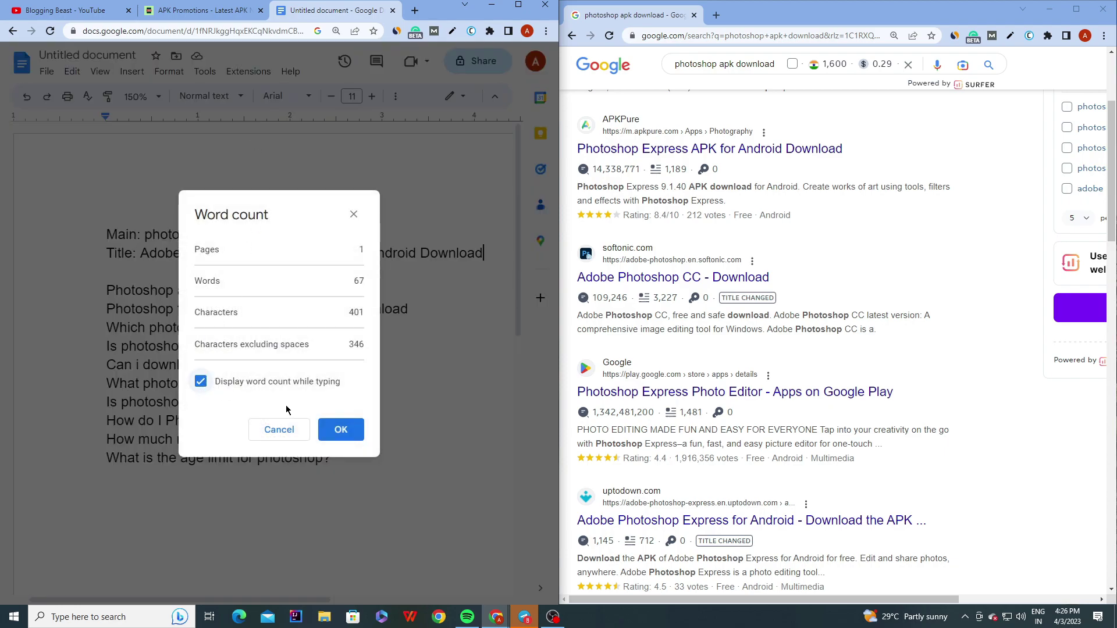
{"action": "left_click", "coordinate": [341, 430]}
- Copy the title text from the document and open wordcounter.net in a new browser tab
{"action": "left_click_drag", "start_coordinate": [140, 252], "coordinate": [483, 251]}
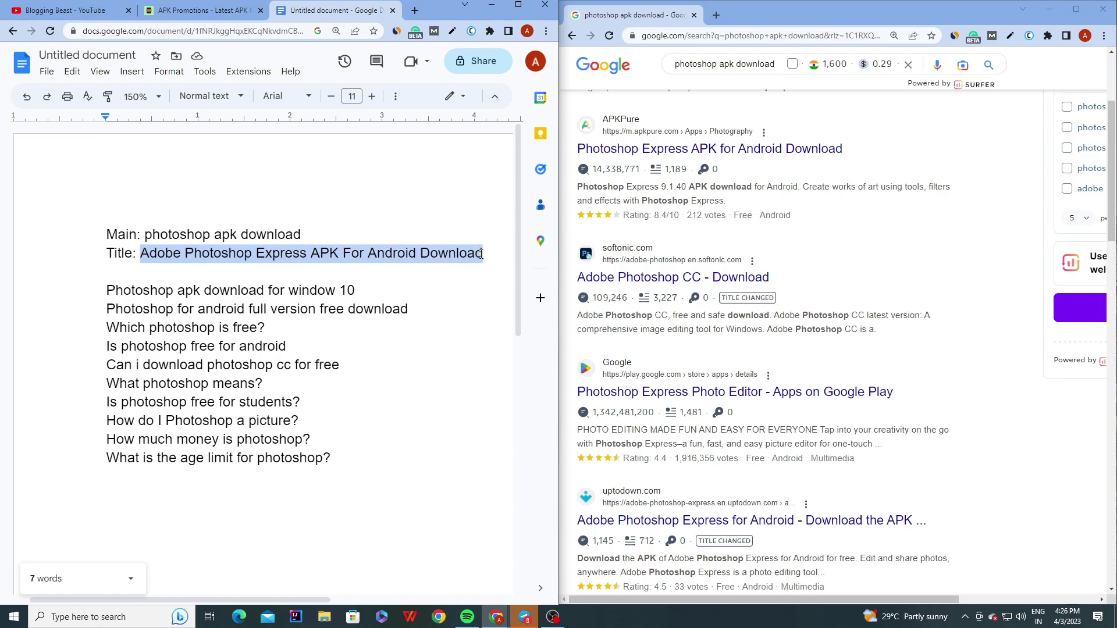
{"action": "right_click", "coordinate": [479, 253]}
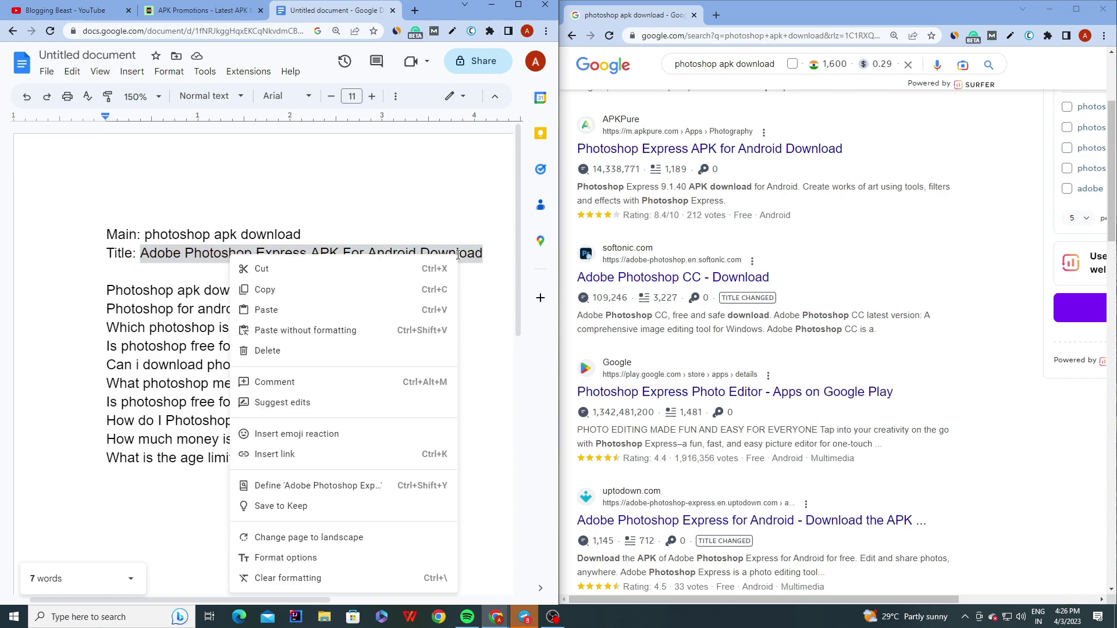
{"action": "left_click", "coordinate": [341, 301]}
{"action": "left_click", "coordinate": [715, 15]}
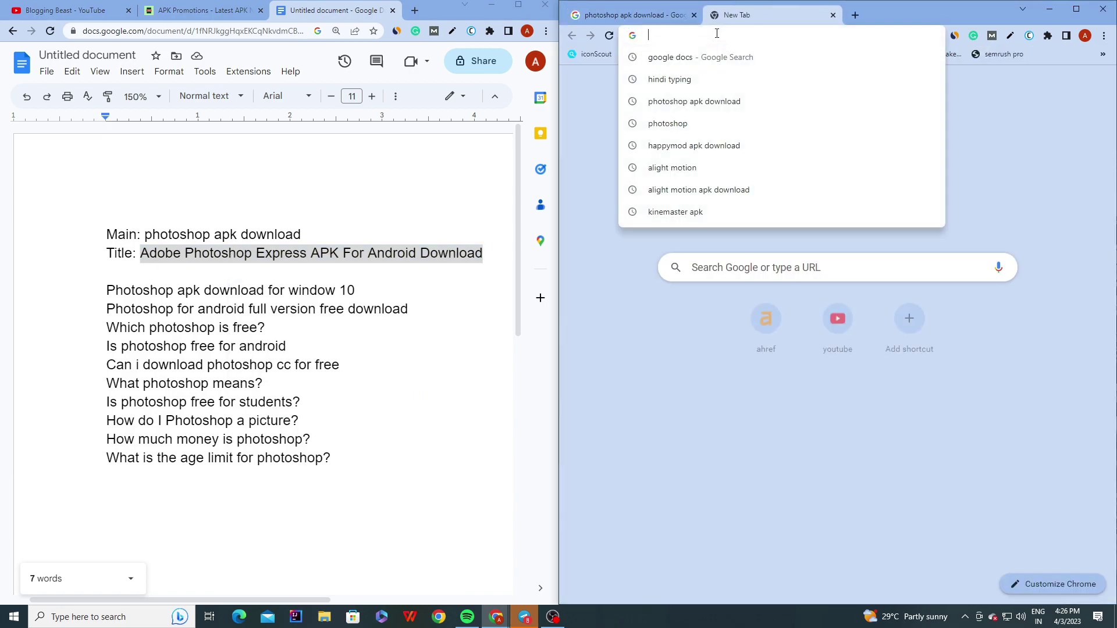
{"action": "type", "text": "word"}
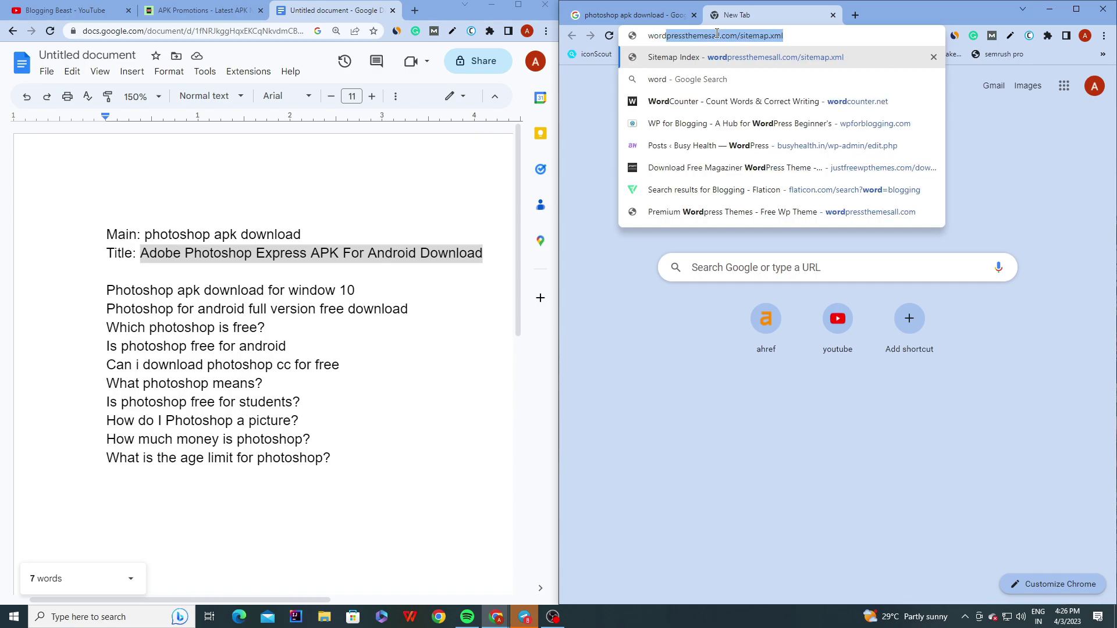
{"action": "type", "text": "cou"}
{"action": "key", "text": "Return"}
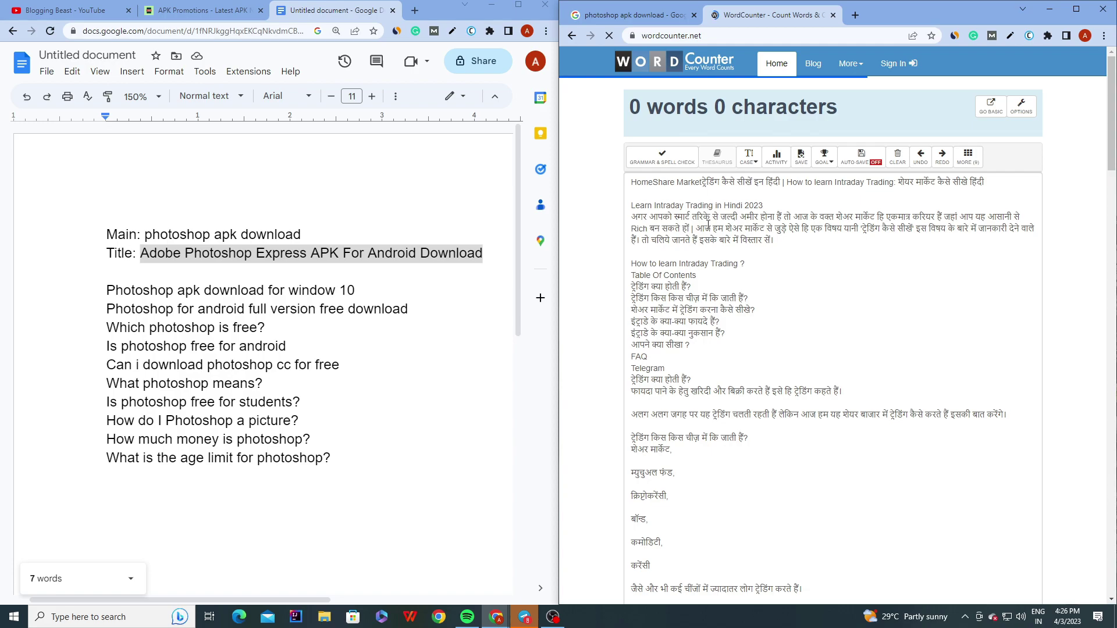
- Replace the old WordCounter text with the copied title, check its word and character counts, and close the site
{"action": "key", "text": "ctrl+a"}
{"action": "key", "text": "BackSpace"}
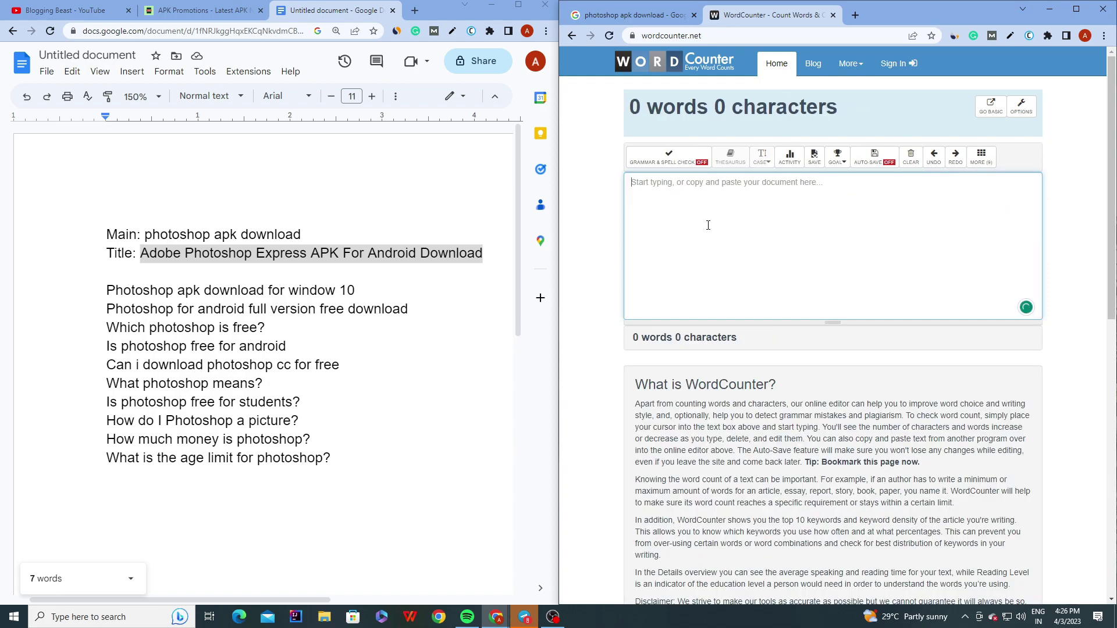
{"action": "key", "text": "ctrl+v"}
{"action": "left_click_drag", "start_coordinate": [718, 97], "coordinate": [864, 104]}
{"action": "left_click", "coordinate": [862, 100]}
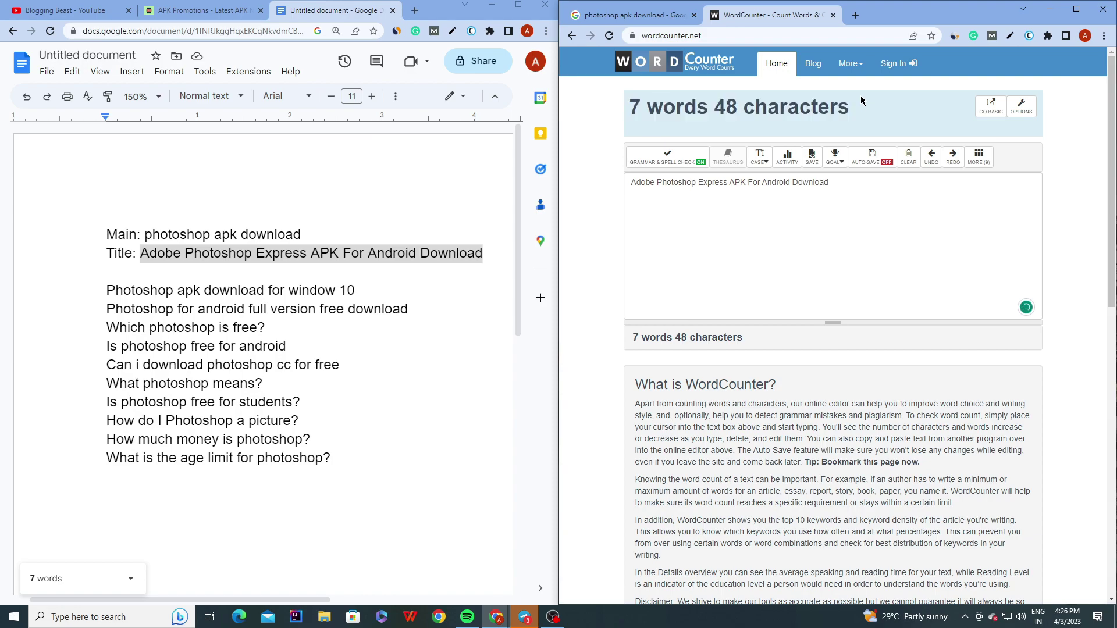
{"action": "left_click", "coordinate": [834, 16]}
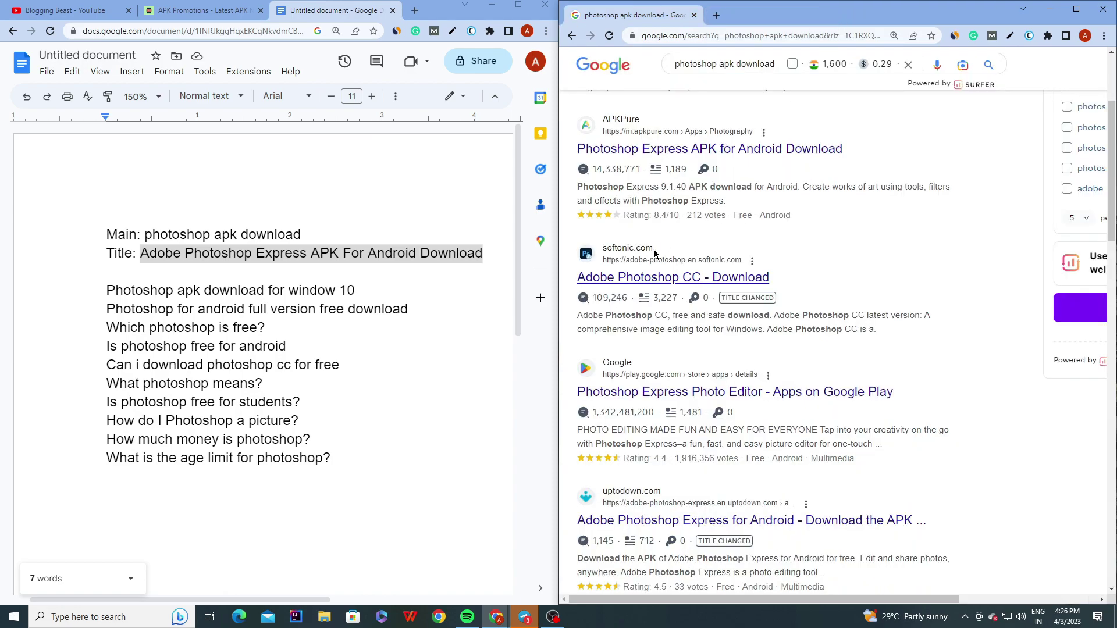
- Below the title, write "If you are a designer or a content creator, then you need photoshop to edit your thumbnail or social media post."
{"action": "left_click", "coordinate": [479, 253]}
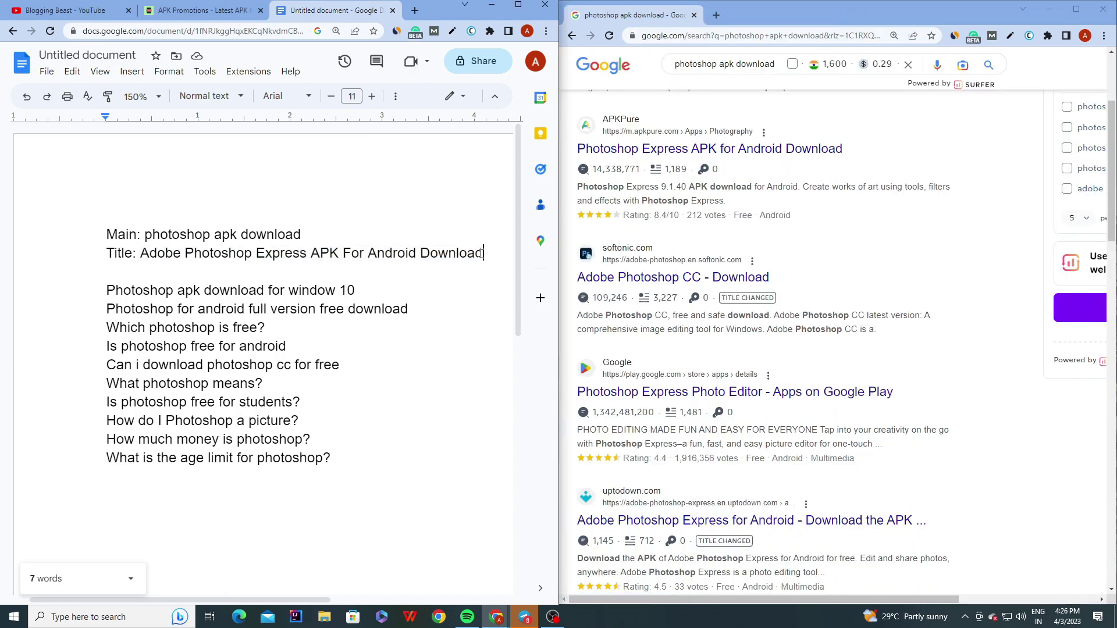
{"action": "key", "text": "Return"}
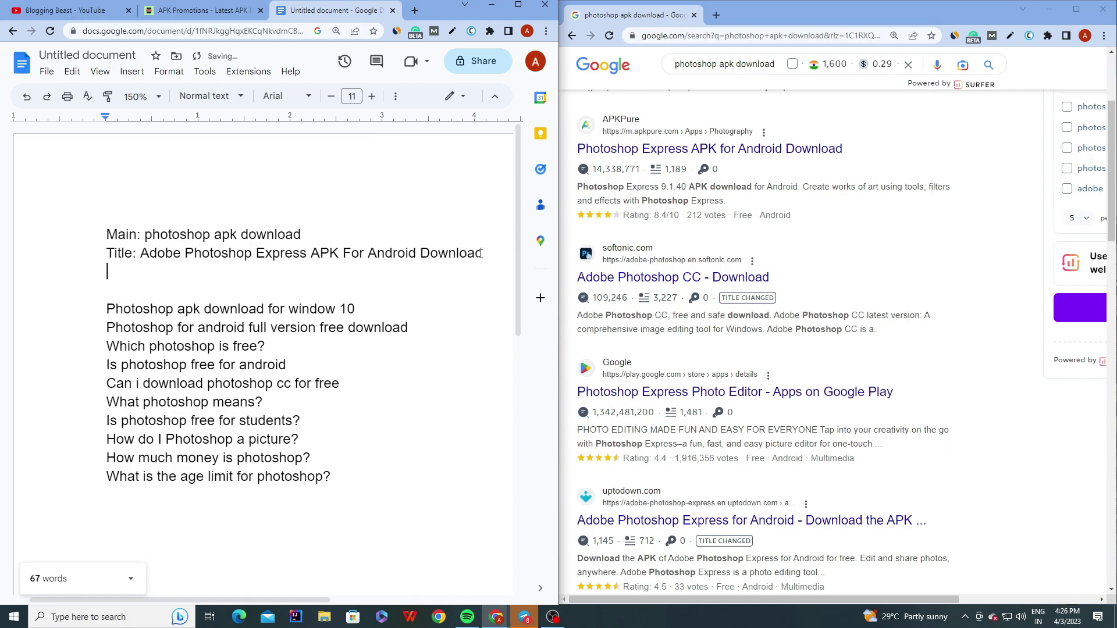
{"action": "key", "text": "Return"}
{"action": "key", "text": "BackSpace"}
{"action": "key", "text": "Return"}
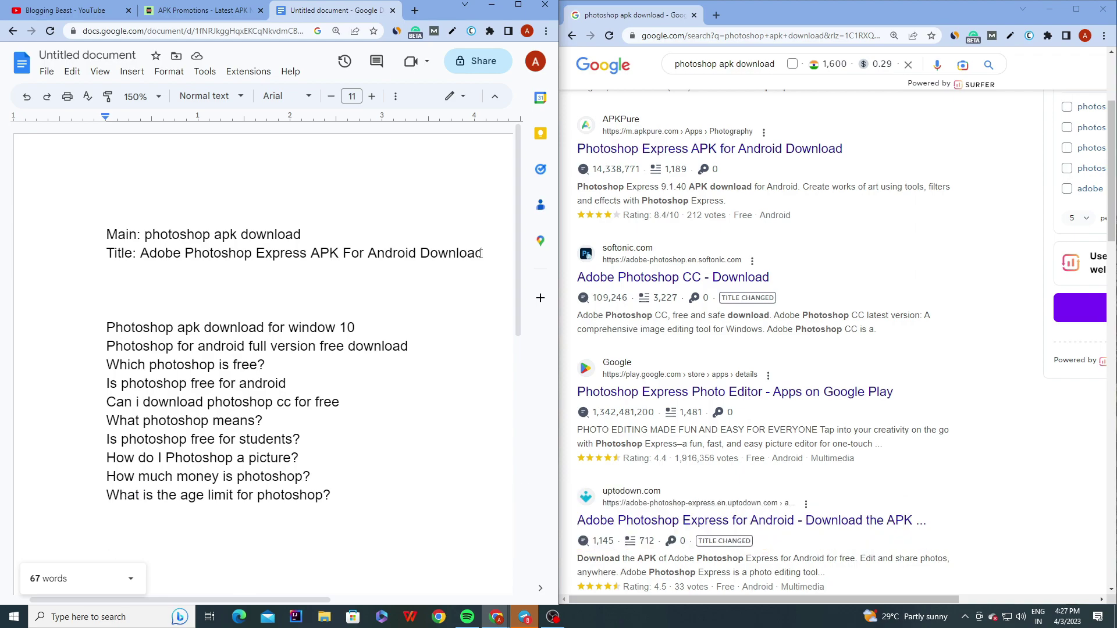
{"action": "type", "text": "If you are a designer "}
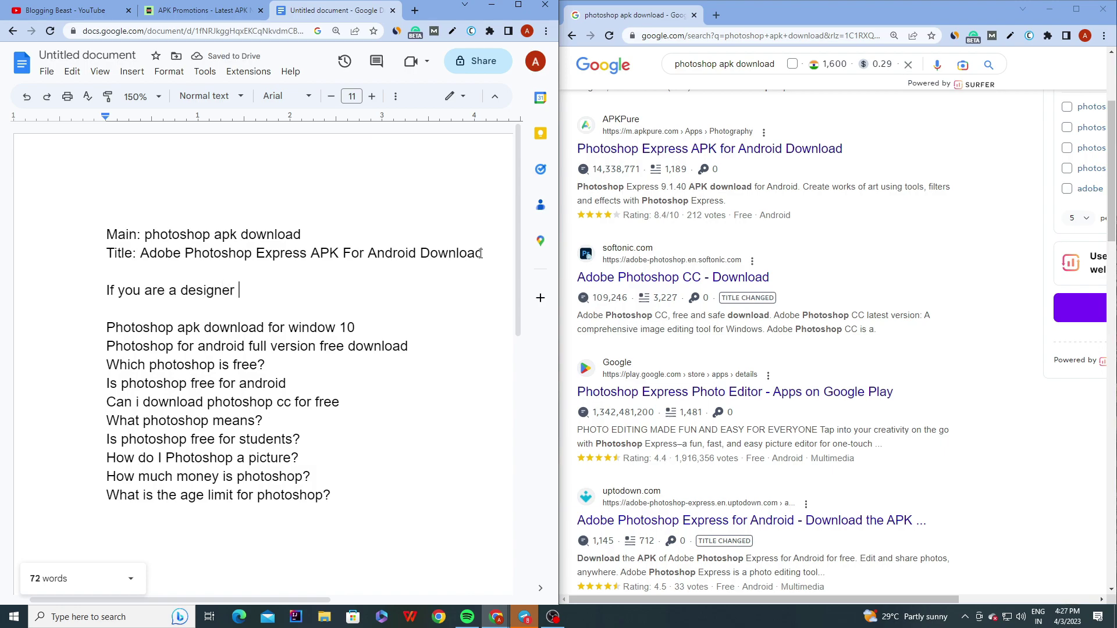
{"action": "type", "text": "or a content cr"}
{"action": "type", "text": "eator, then you need photoshop to edit your "}
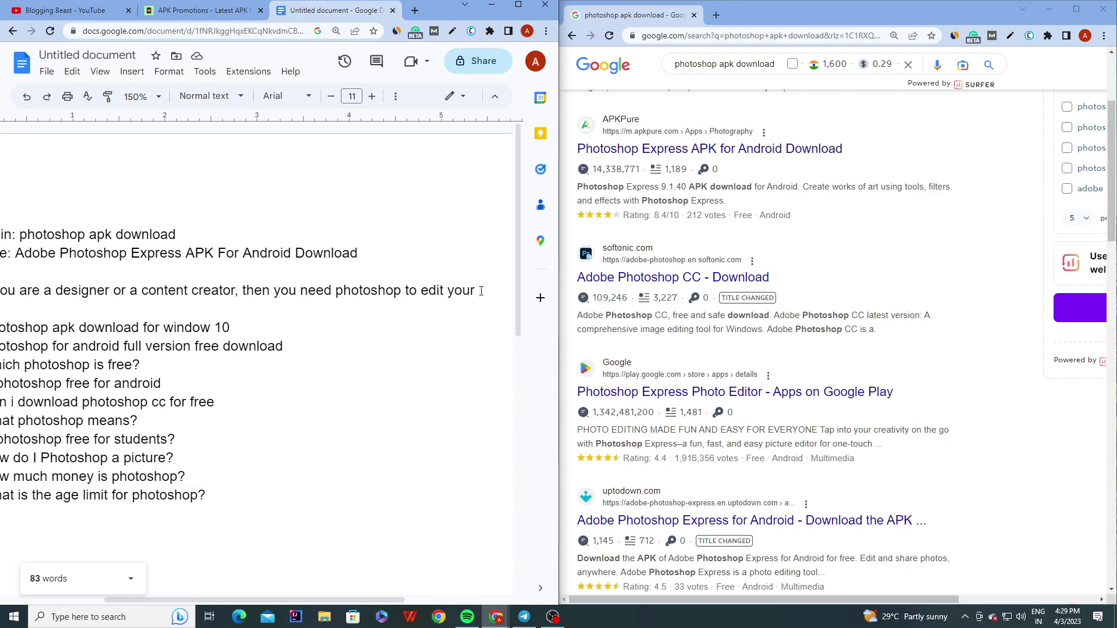
{"action": "type", "text": "thumb"}
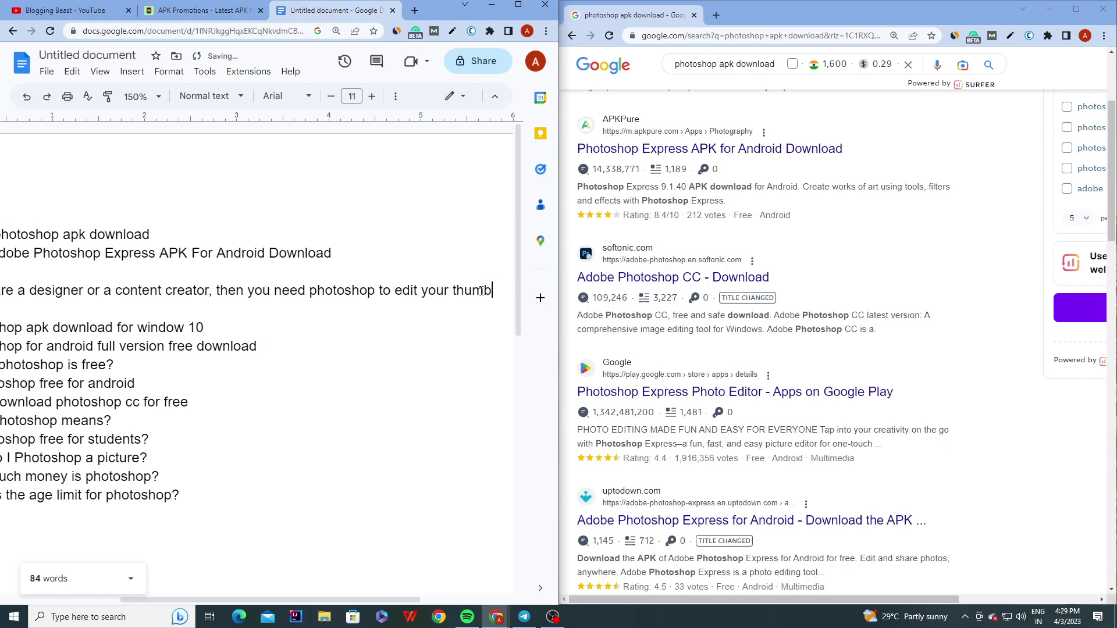
{"action": "type", "text": "nail or soc"}
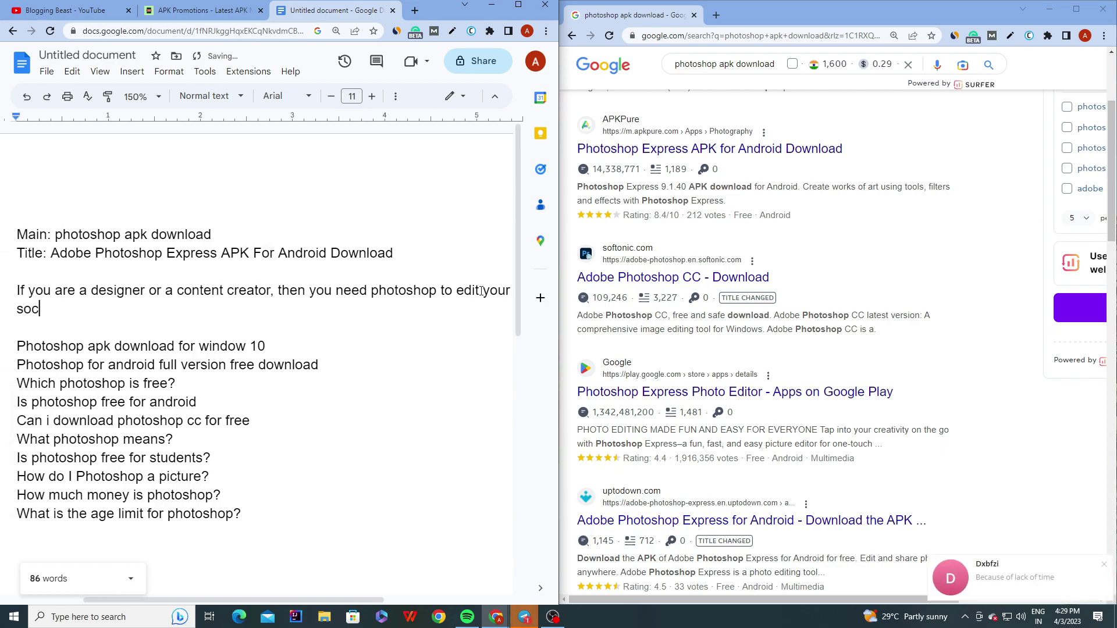
{"action": "type", "text": "ial media post. "}
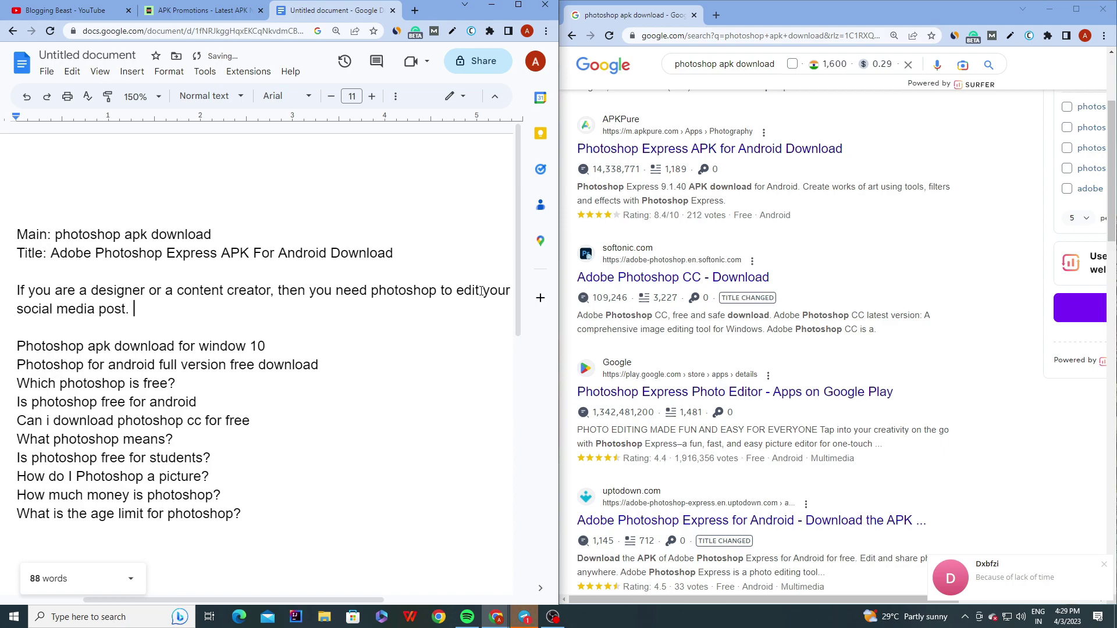
- Continue the introduction with "But you don't have enough money to buy." and a reassurance offering "the photoshop apk in free."
{"action": "type", "text": "But you don'"}
{"action": "type", "text": "ugh money to buy"}
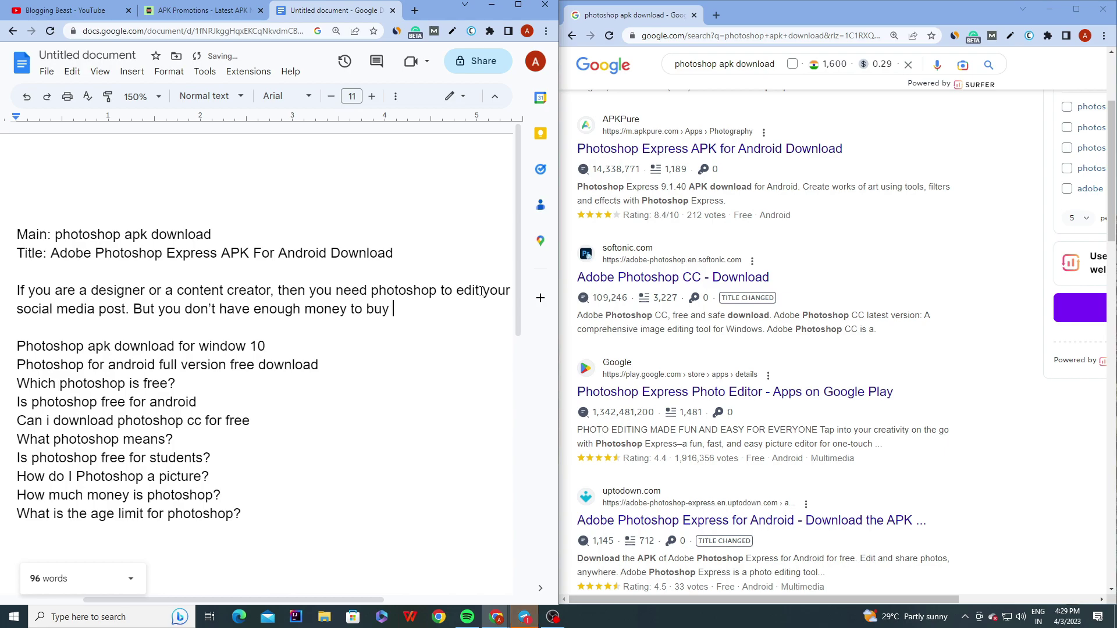
{"action": "type", "text": ". So don't worry I give provide the pho"}
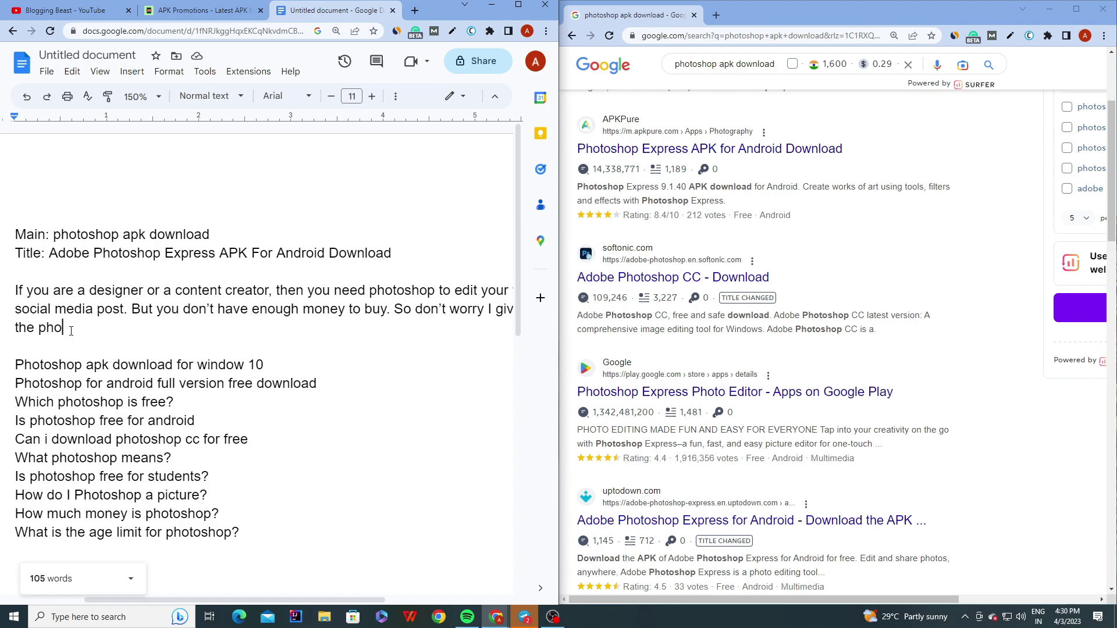
{"action": "type", "text": "toshop apk in free."}
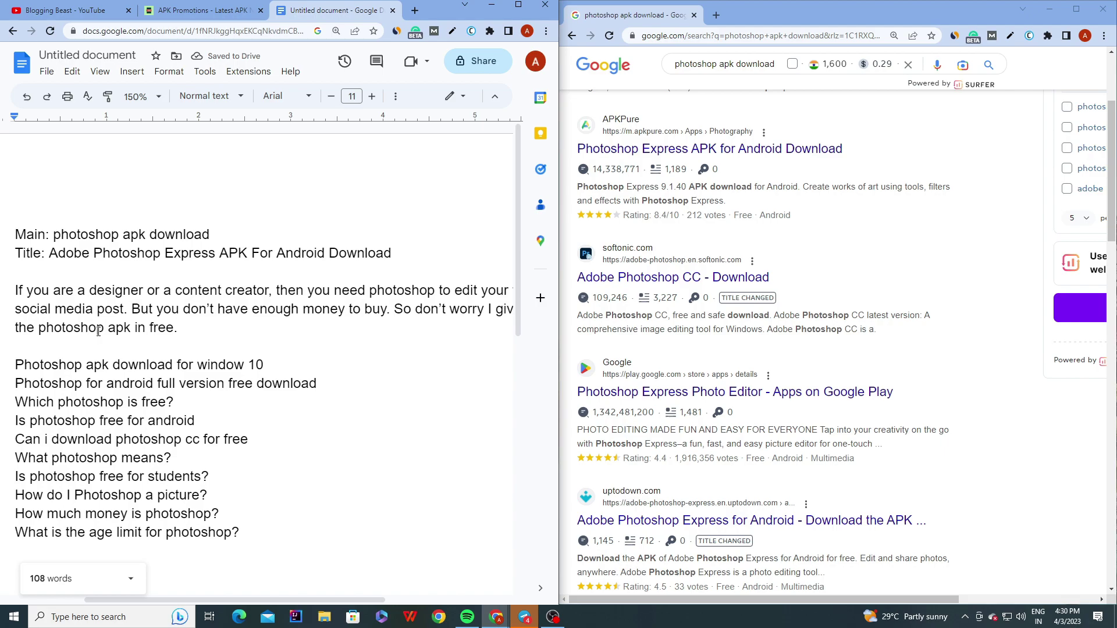
- Insert two blank lines below the "Photoshop apk download for window 10" line to make room for its section text
{"action": "scroll", "coordinate": [99, 331], "scroll_direction": "down", "scroll_amount": 1}
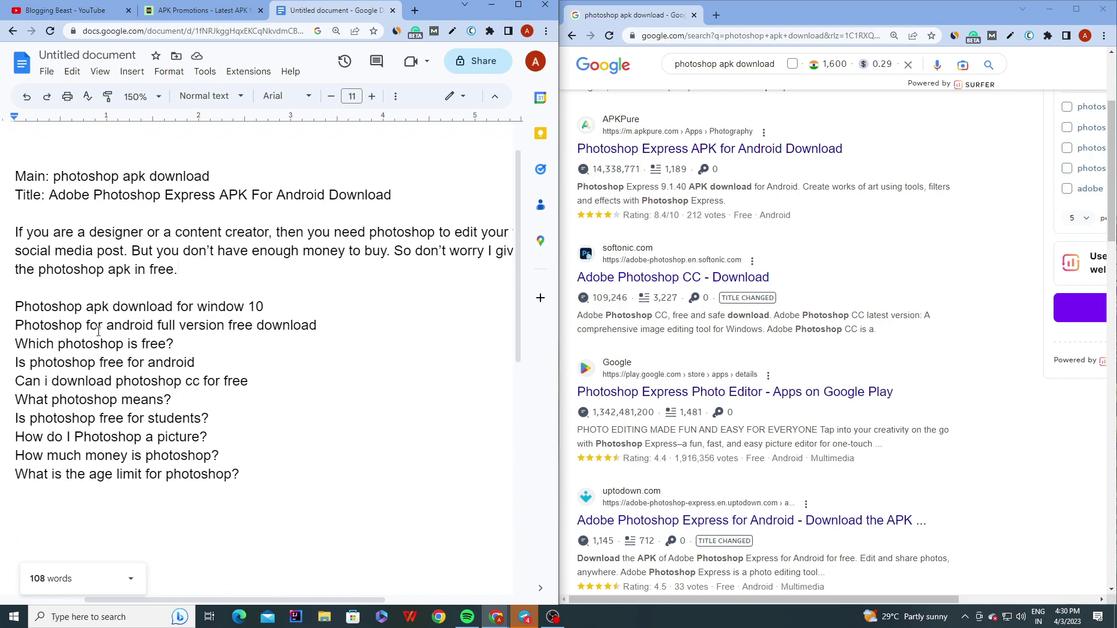
{"action": "left_click", "coordinate": [283, 308]}
{"action": "key", "text": "Return"}
{"action": "key", "text": "Return"}
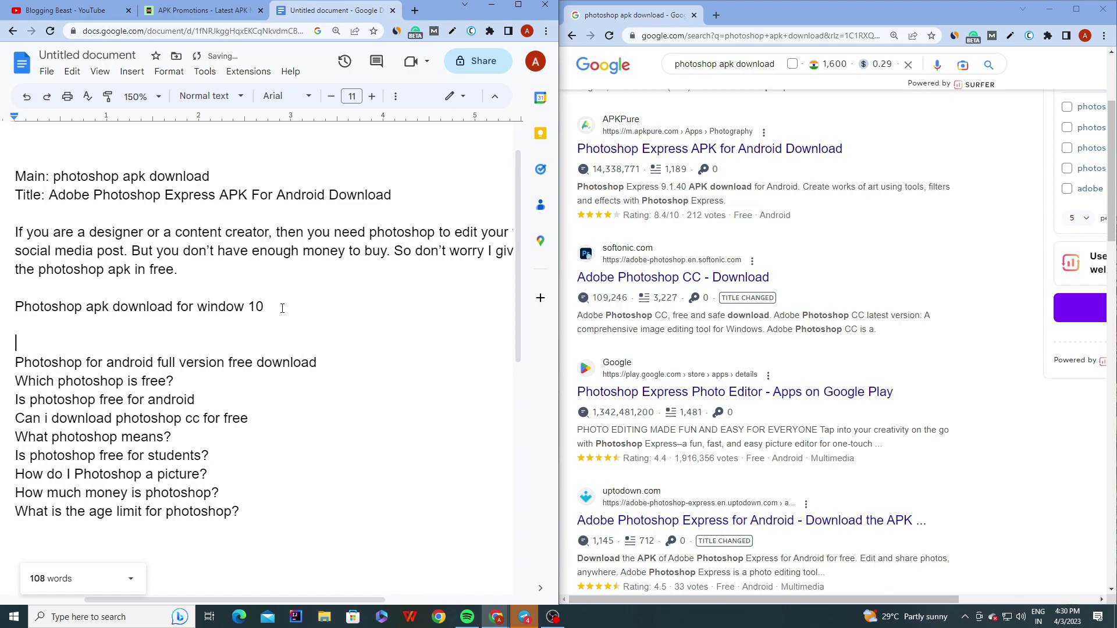
{"action": "key", "text": "Up"}
- Search Google for the document line "Photoshop apk download for window 10" in a new tab and close the previous results tab
{"action": "left_click_drag", "start_coordinate": [267, 307], "coordinate": [18, 305]}
{"action": "key", "text": "ctrl+c"}
{"action": "left_click", "coordinate": [716, 15]}
{"action": "left_click", "coordinate": [716, 35]}
{"action": "key", "text": "ctrl+v"}
{"action": "key", "text": "Return"}
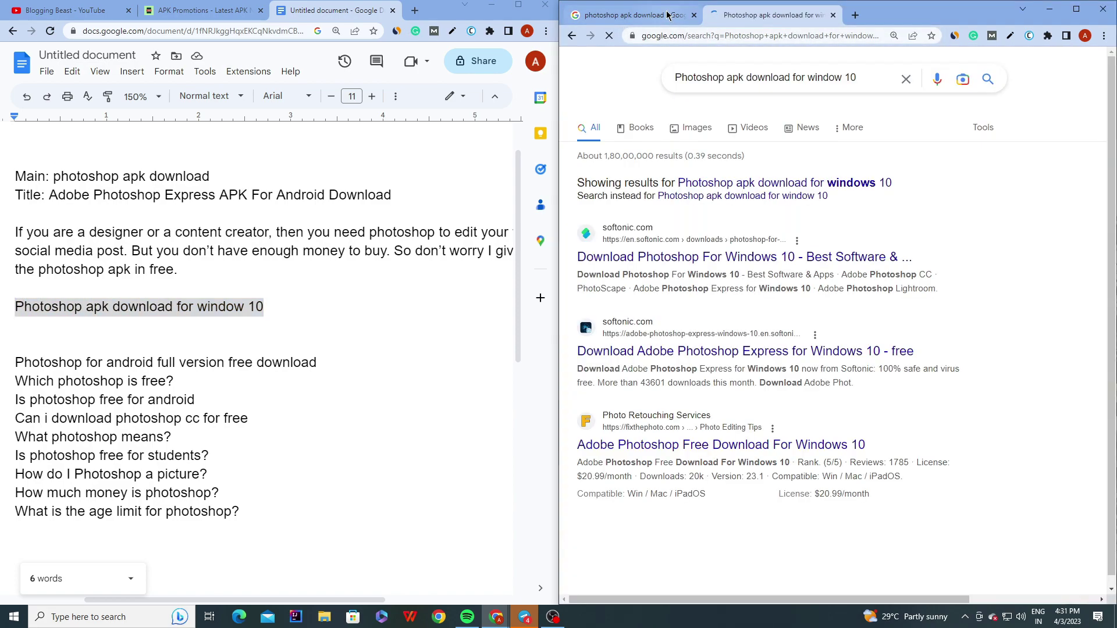
{"action": "left_click", "coordinate": [631, 14]}
{"action": "left_click", "coordinate": [694, 15]}
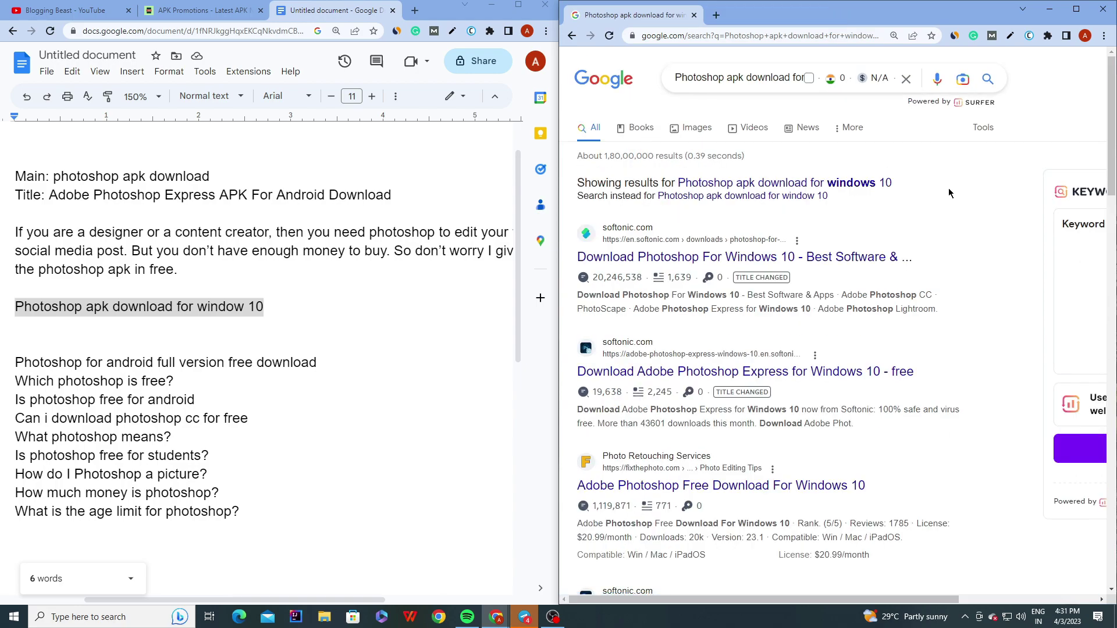
- Open Softonic's "Download Photoshop For Windows 10 - Best Software & Apps" result in a new tab and skim the page
{"action": "right_click", "coordinate": [660, 260]}
{"action": "left_click", "coordinate": [692, 270]}
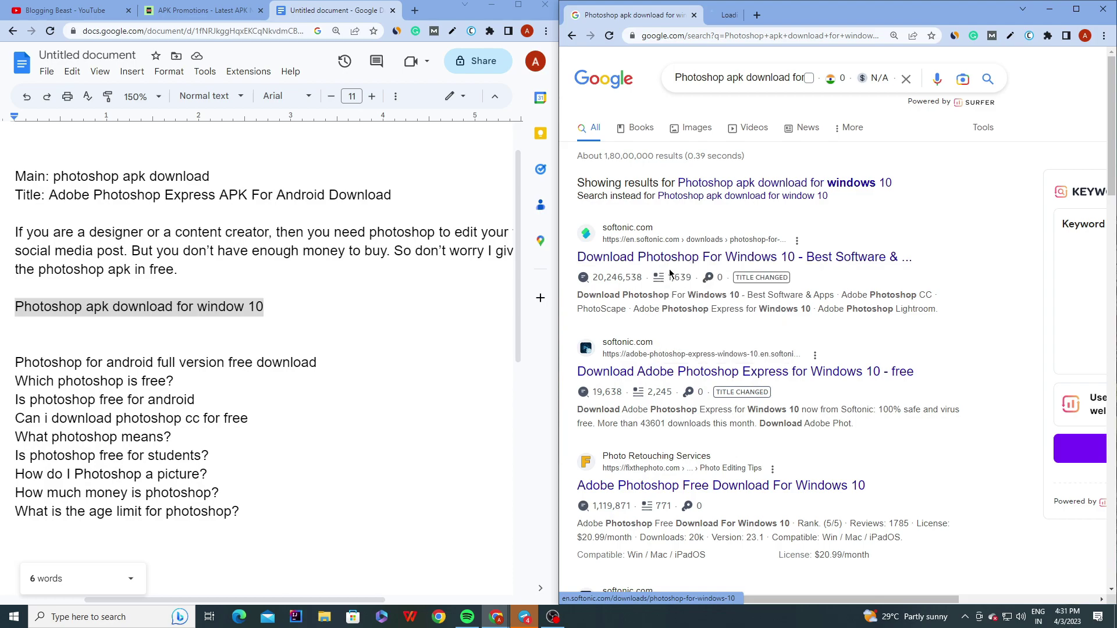
{"action": "left_click", "coordinate": [768, 13]}
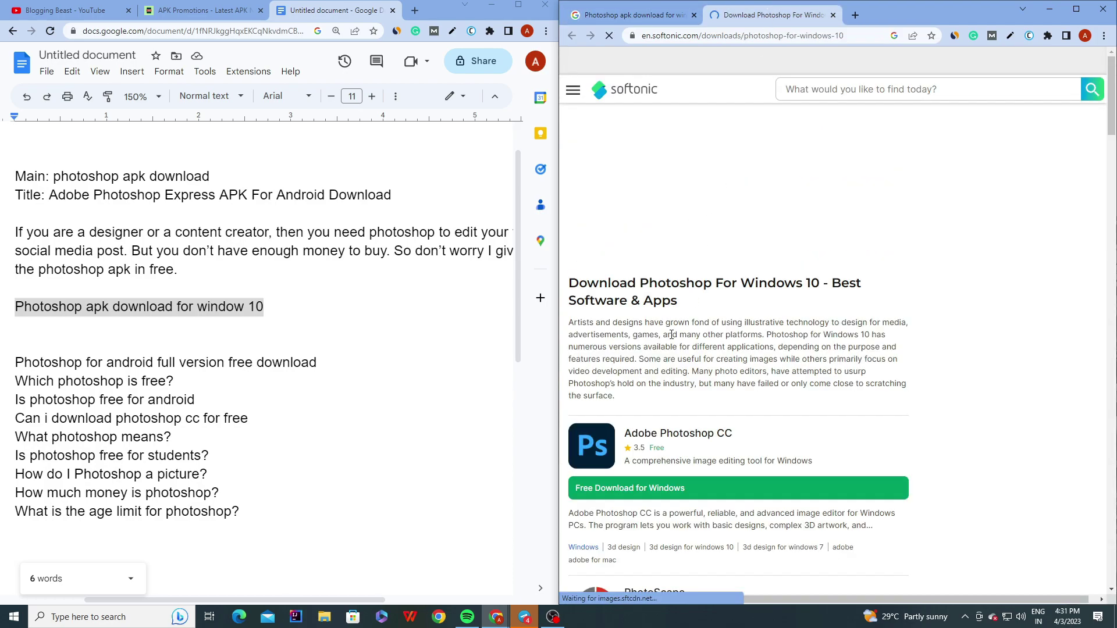
{"action": "scroll", "coordinate": [670, 274], "scroll_direction": "down", "scroll_amount": 5}
{"action": "scroll", "coordinate": [670, 273], "scroll_direction": "up", "scroll_amount": 3}
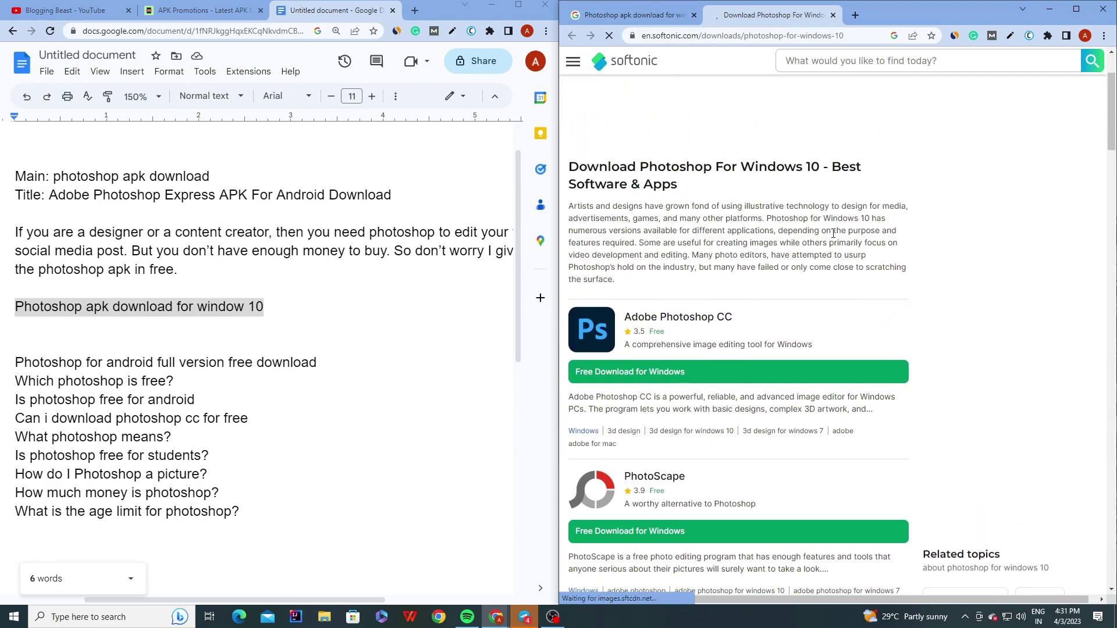
- Dismiss the Opera ad and read the Softonic introduction about Photoshop versions for Windows 10
{"action": "left_click", "coordinate": [45, 330]}
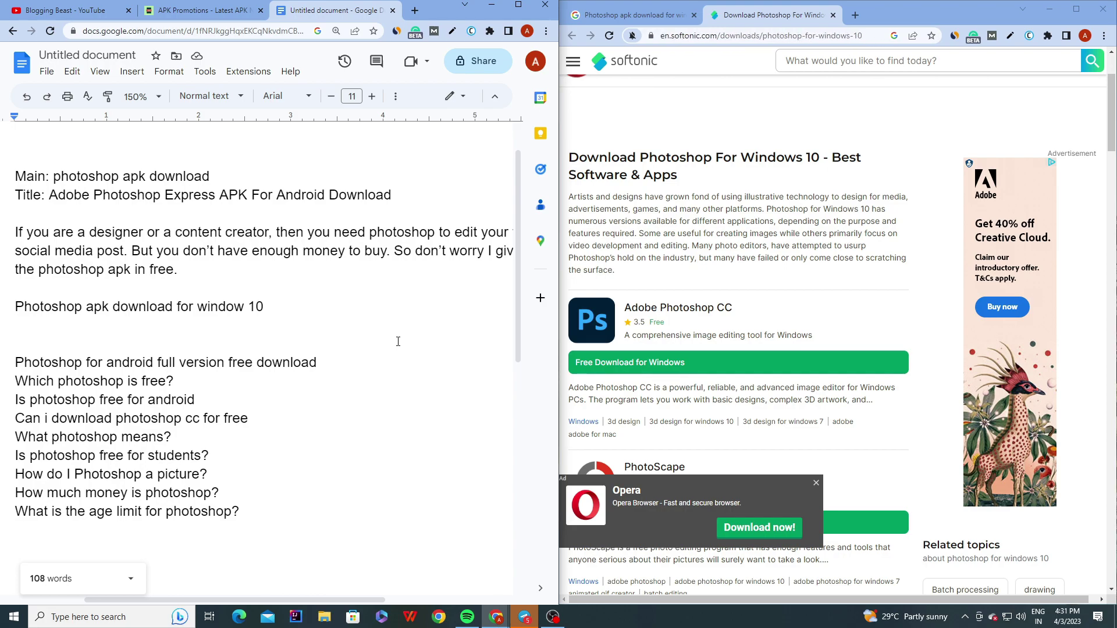
{"action": "left_click", "coordinate": [816, 482]}
{"action": "left_click", "coordinate": [816, 482]}
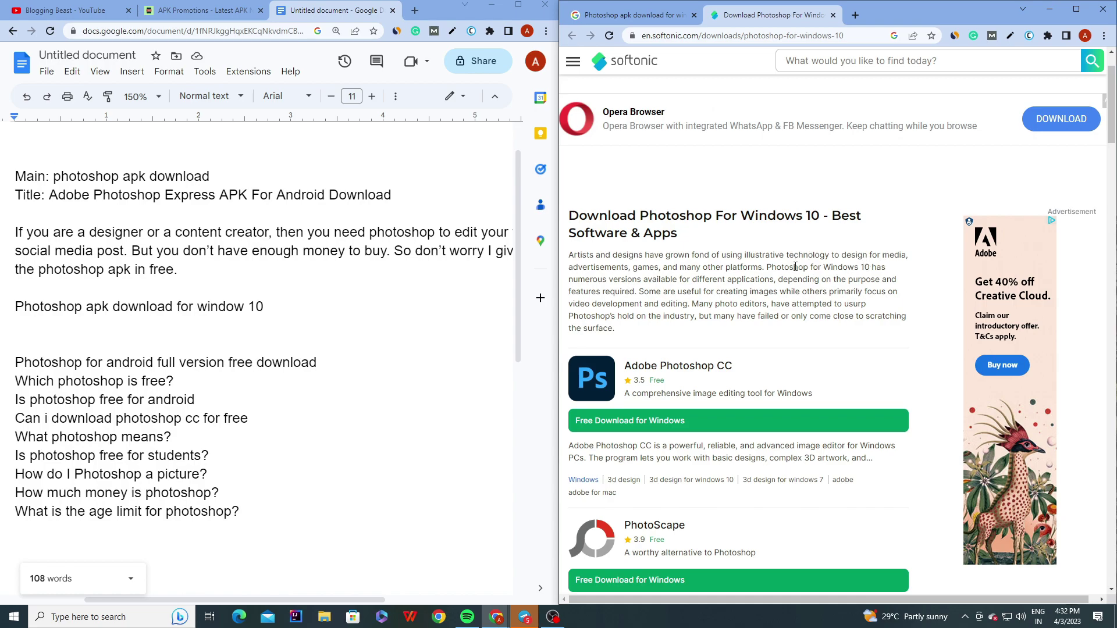
{"action": "left_click_drag", "start_coordinate": [767, 267], "coordinate": [772, 329]}
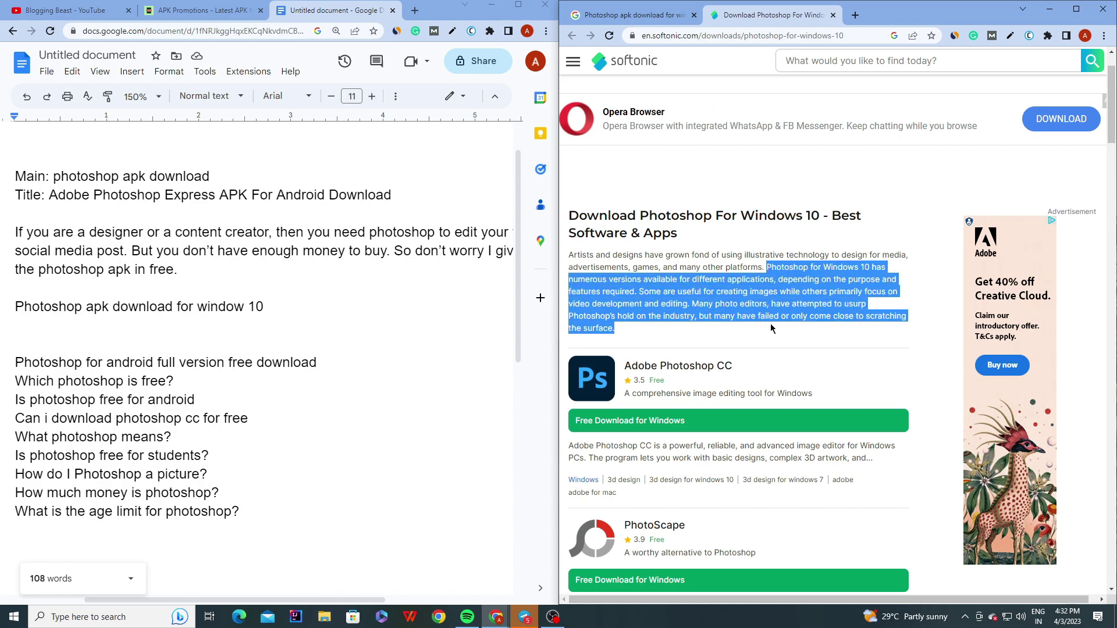
{"action": "left_click", "coordinate": [786, 265]}
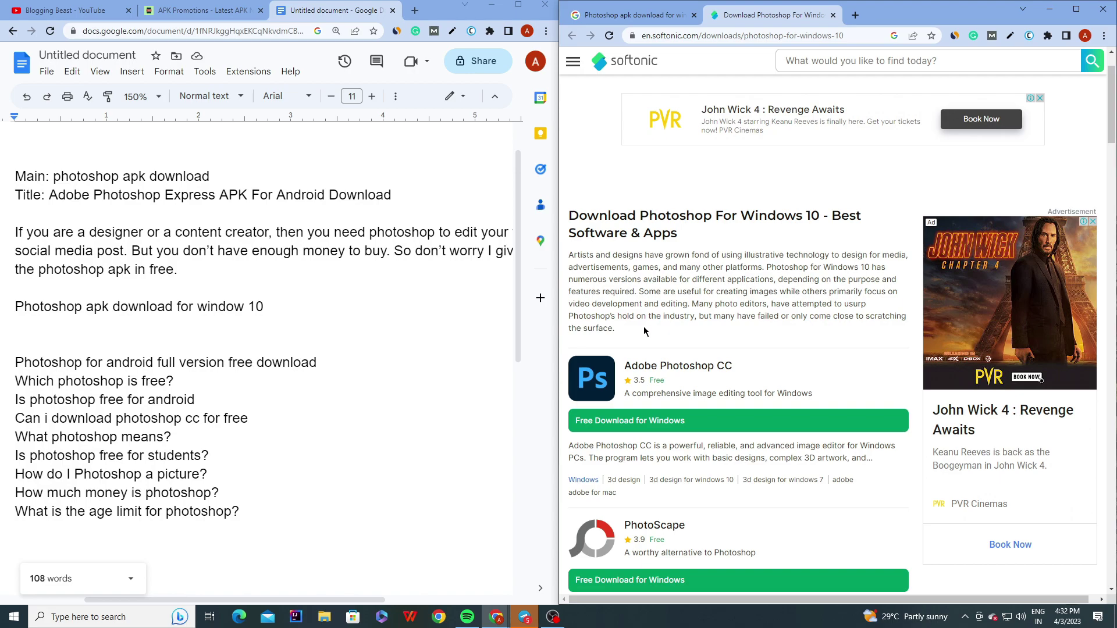
- Write the Windows 10 section: Photoshop has various versions, works for editors on both mobile and pc, and is available for mobile, pc, laptops, and mac
{"action": "left_click", "coordinate": [219, 328]}
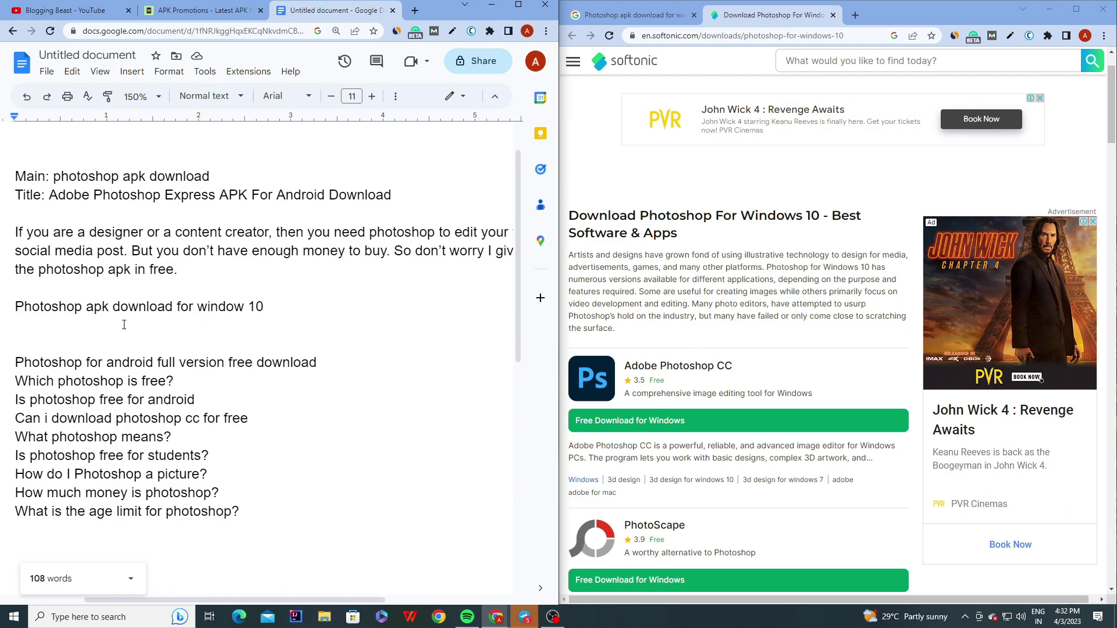
{"action": "type", "text": "Photoshop is available in various versions. If you are a editor and you use your video"}
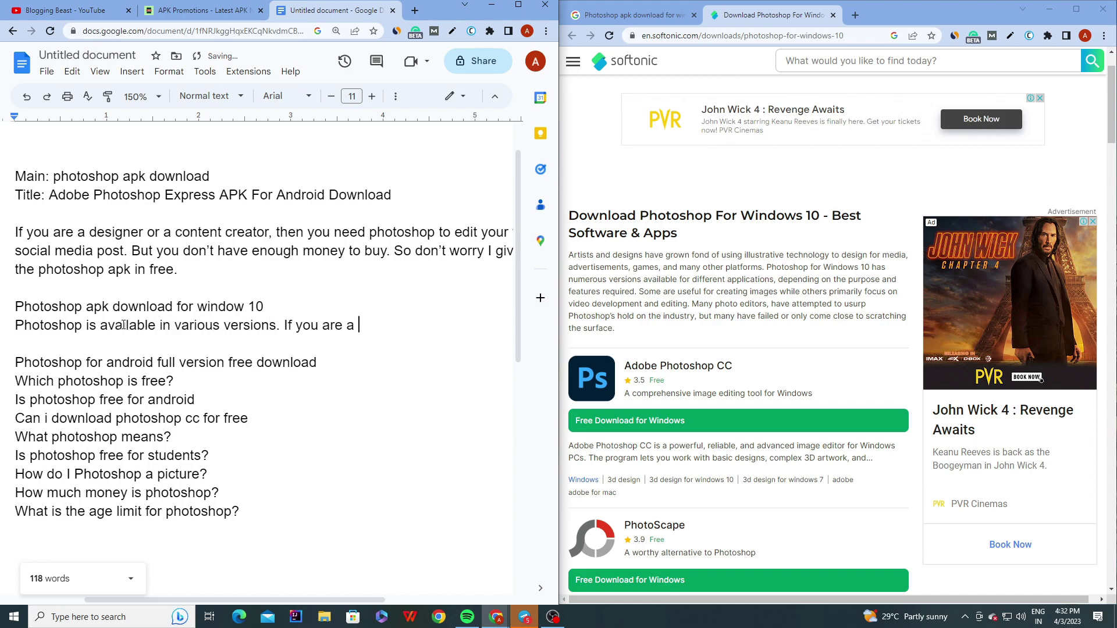
{"action": "key", "text": "BackSpace"}
{"action": "key", "text": "BackSpace"}
{"action": "key", "text": "BackSpace"}
{"action": "key", "text": "BackSpace"}
{"action": "key", "text": "BackSpace"}
{"action": "key", "text": "BackSpace"}
{"action": "type", "text": "photo or you "}
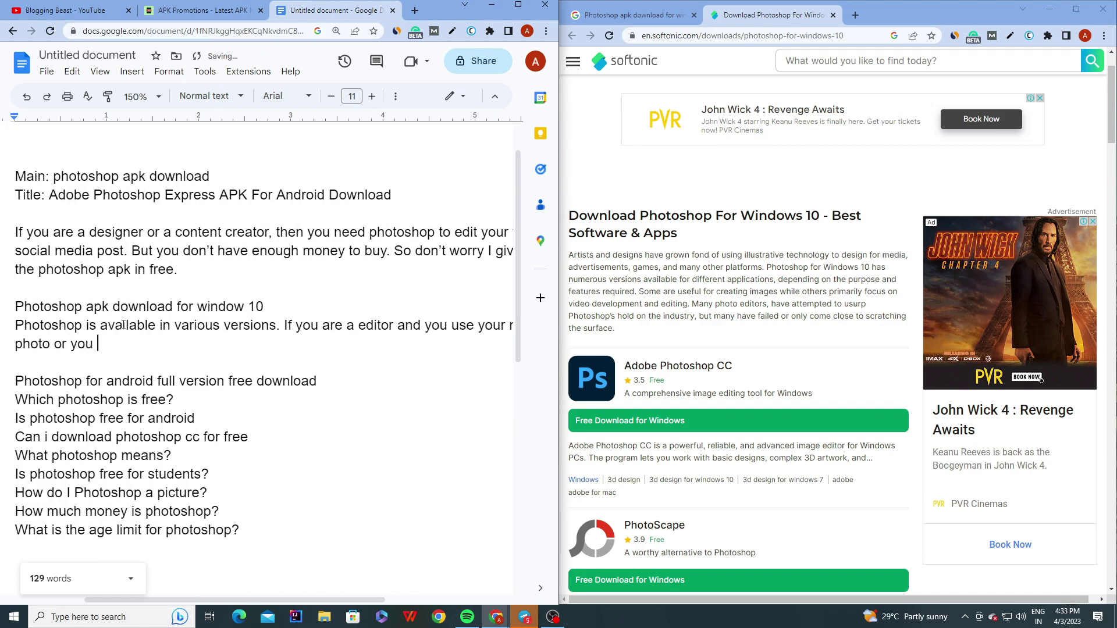
{"action": "type", "text": "use pc. Then you can use photoshop in both of them. Because photoshop is available for mobile, pc, laptops, and mac."}
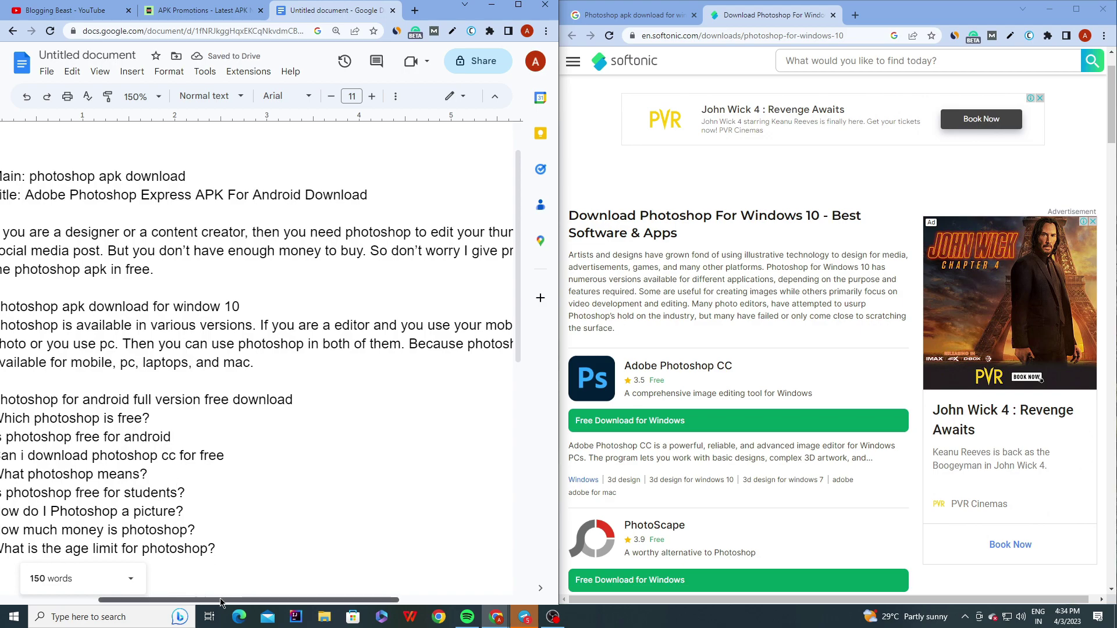
{"action": "left_click_drag", "start_coordinate": [226, 599], "coordinate": [203, 599]}
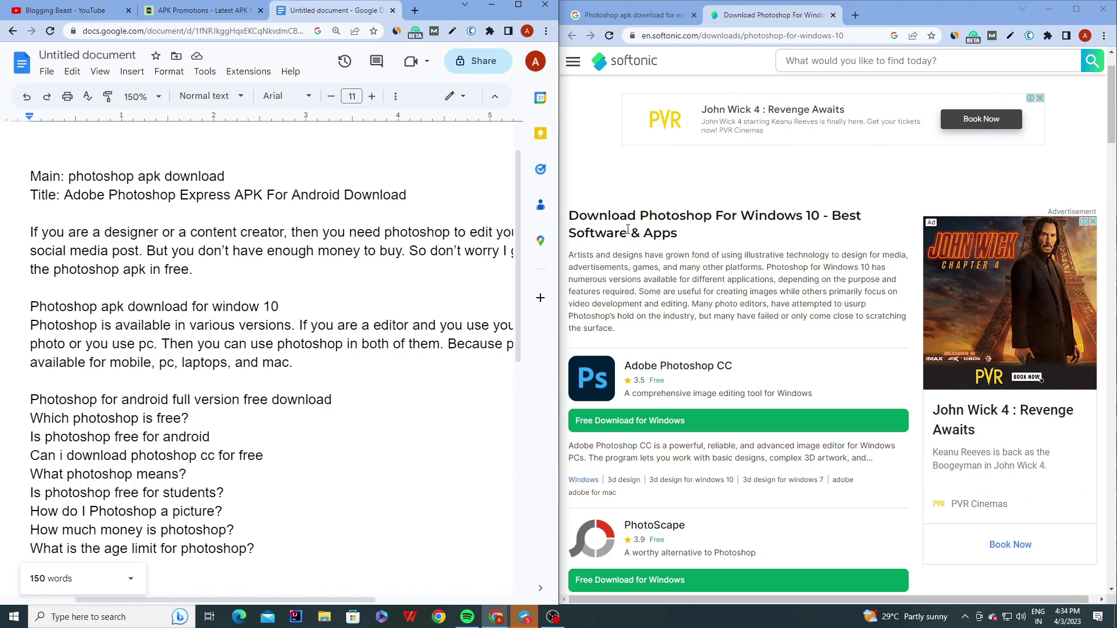
- Below "Photoshop for android full version free download", write that most people edit on mobile and want a photoshop version which works properly in their devices
{"action": "left_click", "coordinate": [631, 8]}
{"action": "left_click", "coordinate": [631, 13]}
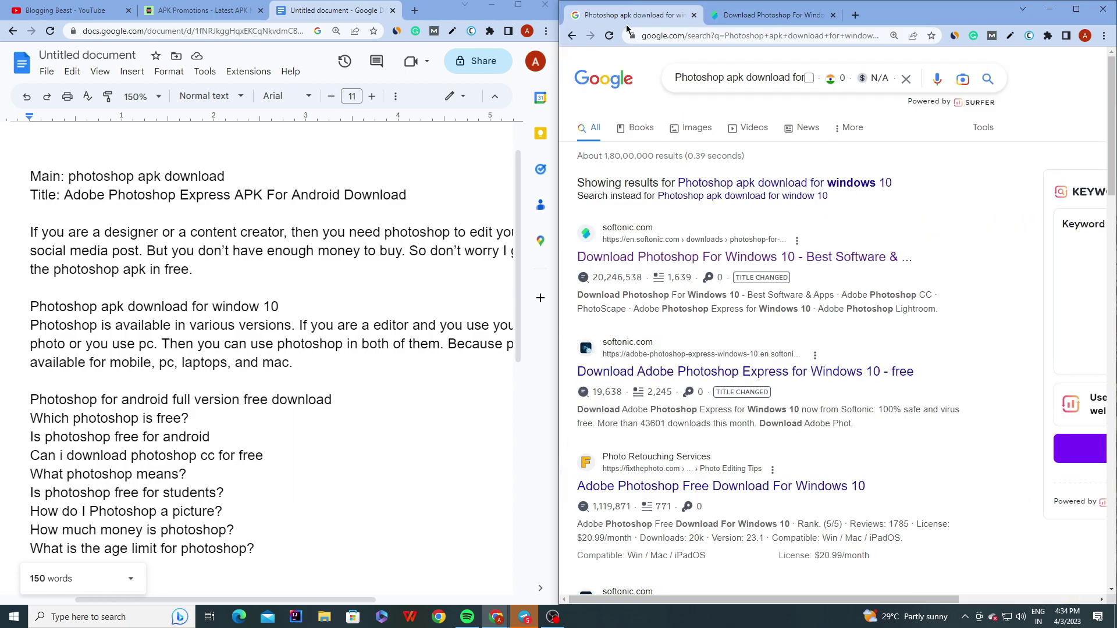
{"action": "left_click", "coordinate": [358, 401]}
{"action": "left_click", "coordinate": [358, 401]}
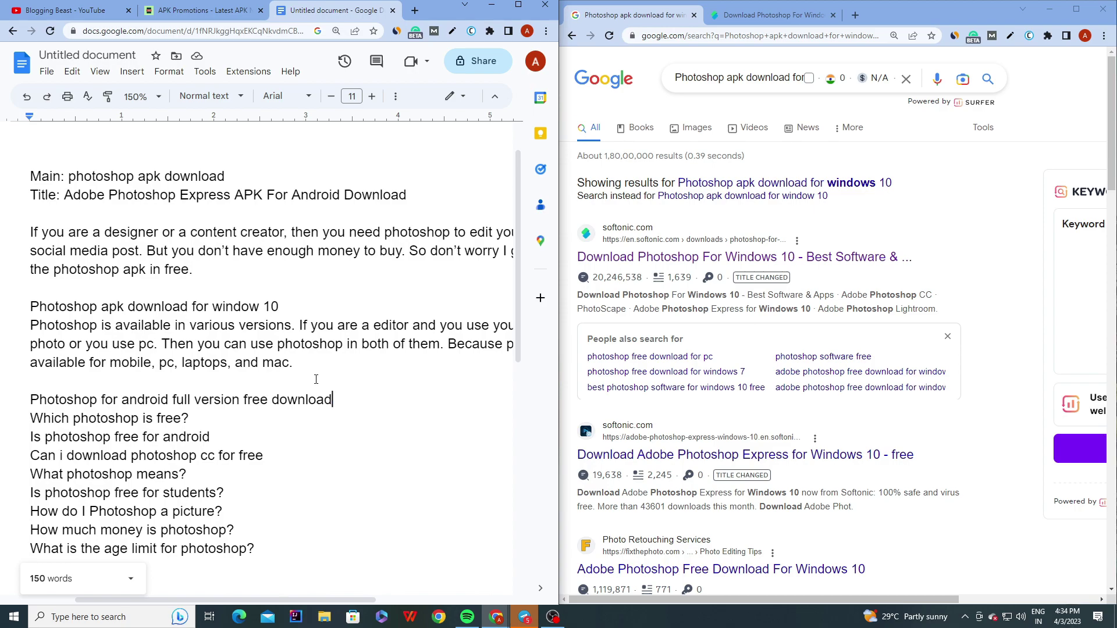
{"action": "key", "text": "Return"}
{"action": "key", "text": "Return"}
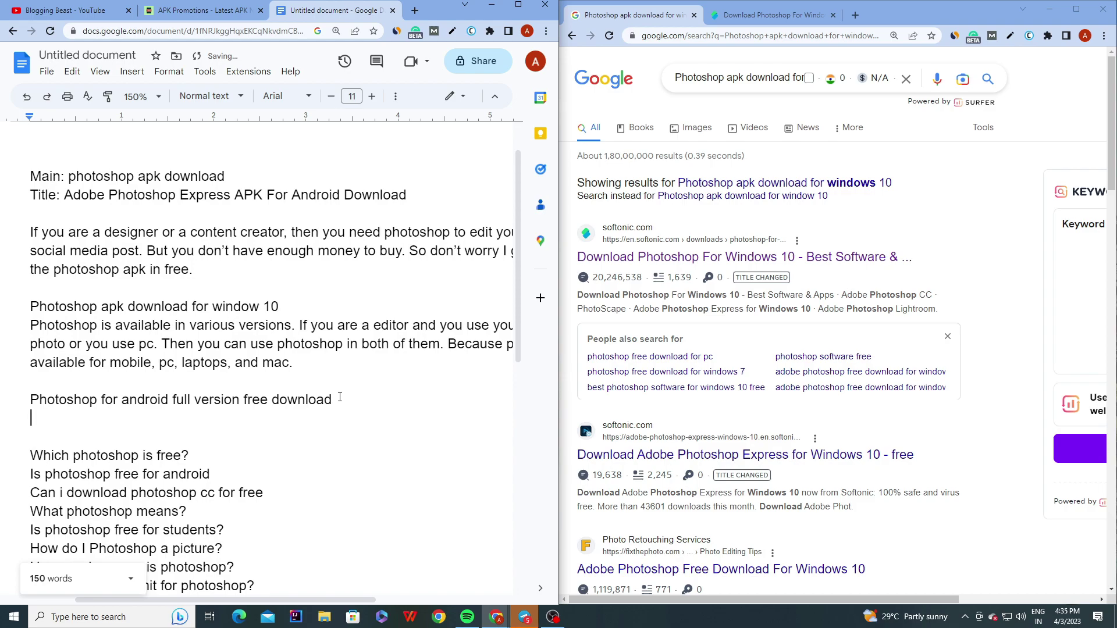
{"action": "type", "text": "Most of the people use their mobile to edit videos or image"}
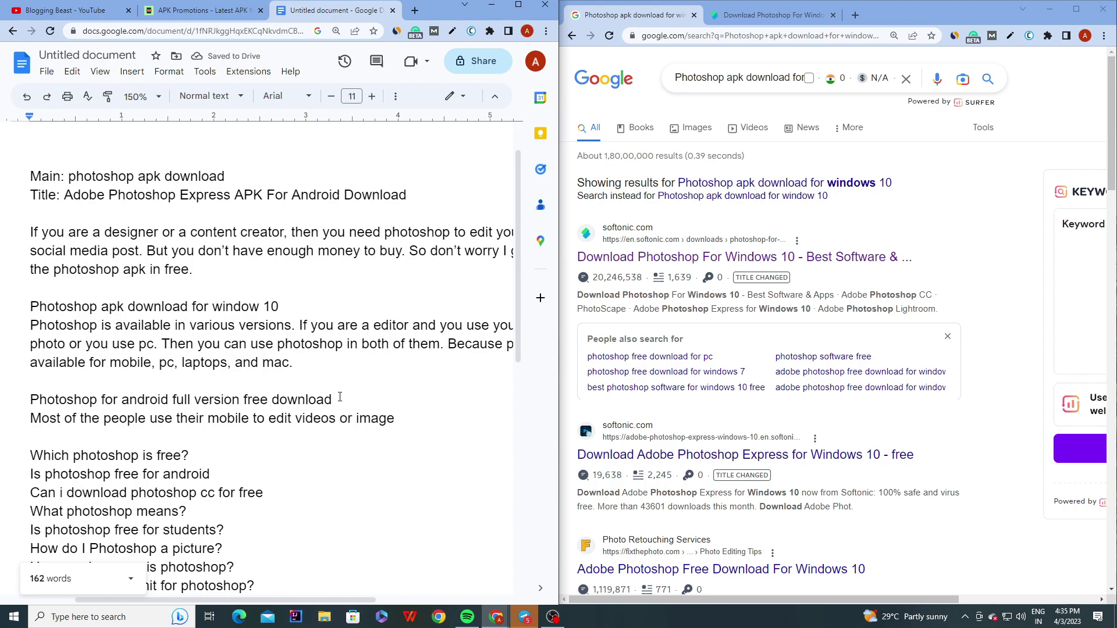
{"action": "type", "text": ". So they want a version of photoshop which works properly in their devices."}
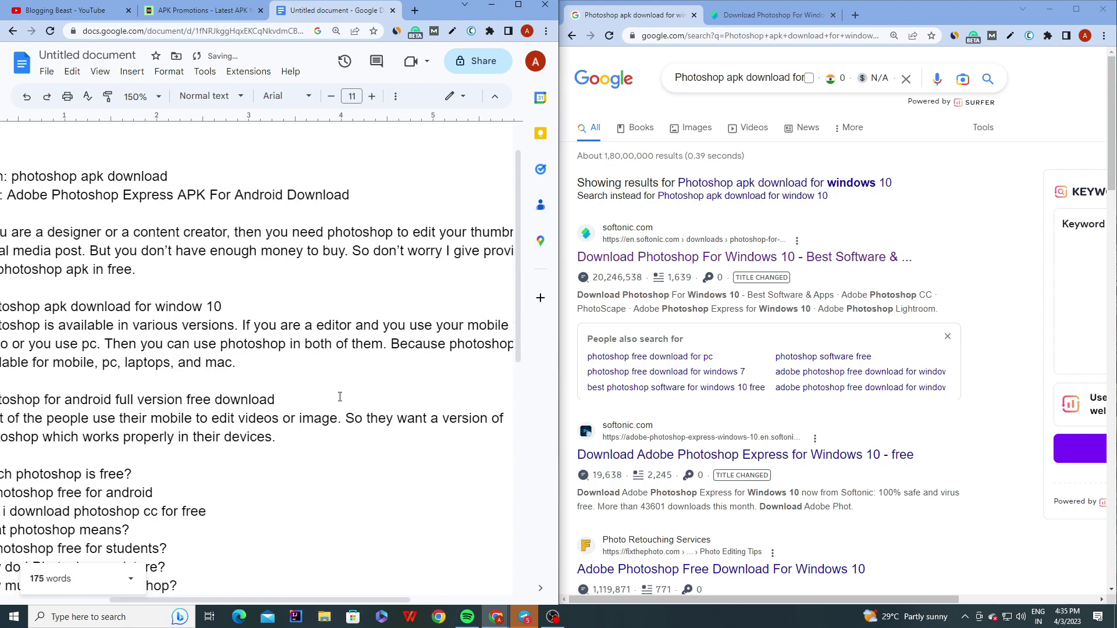
{"action": "left_click_drag", "start_coordinate": [309, 602], "coordinate": [286, 602]}
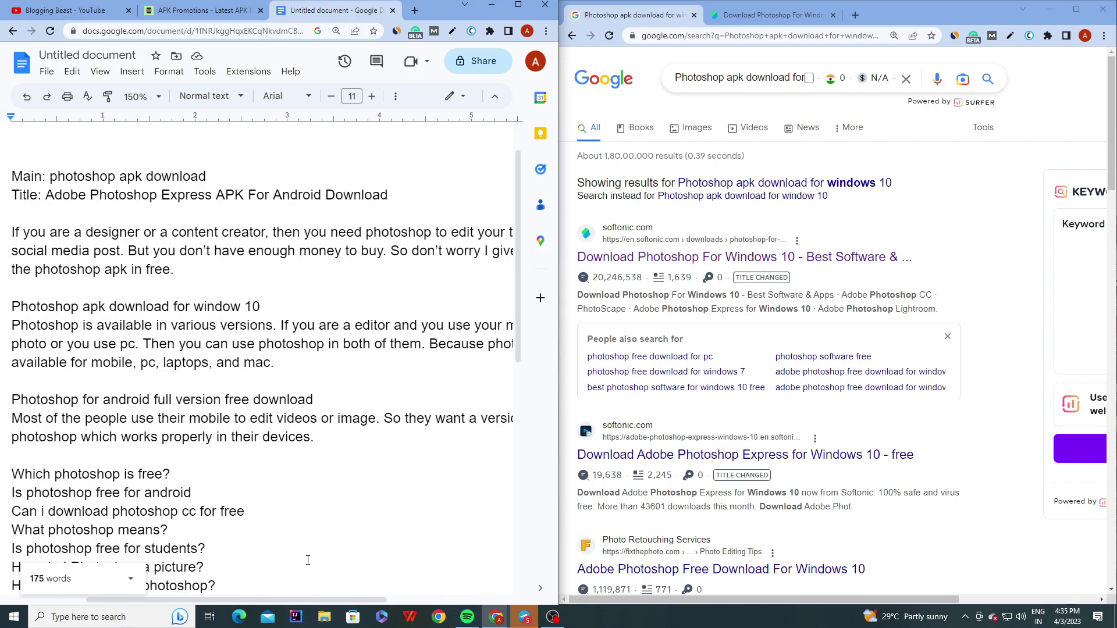
{"action": "mouse_move", "coordinate": [270, 603]}
{"action": "left_mouse_down"}
{"action": "mouse_move", "coordinate": [305, 602]}
{"action": "mouse_move", "coordinate": [268, 602]}
{"action": "left_mouse_up"}
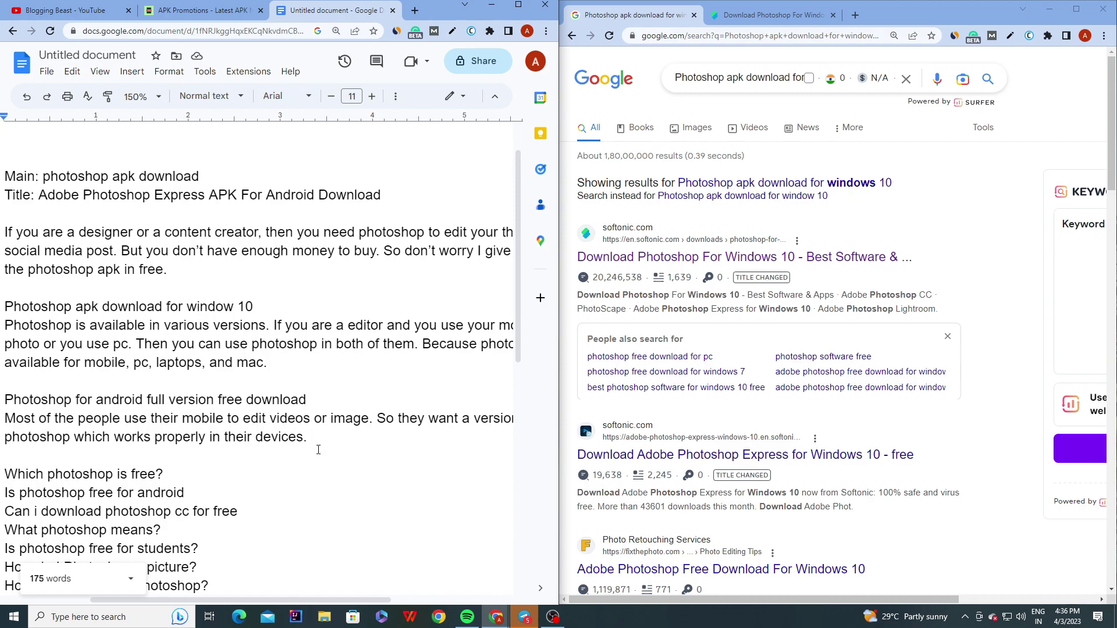
- Add to the Android section: "So I have a solution, you can use photoshop cc mobile in your device and edit anytype of image or graphics."
{"action": "type", "text": "So I have a solution, you "}
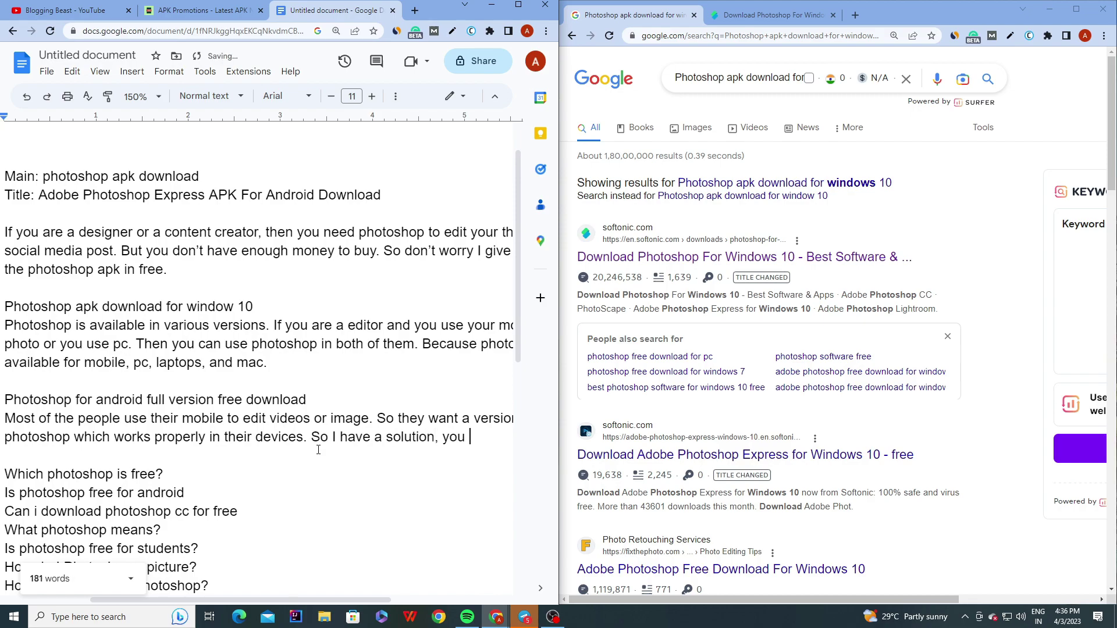
{"action": "type", "text": "can use photoshop cc mobile in your device and edit a"}
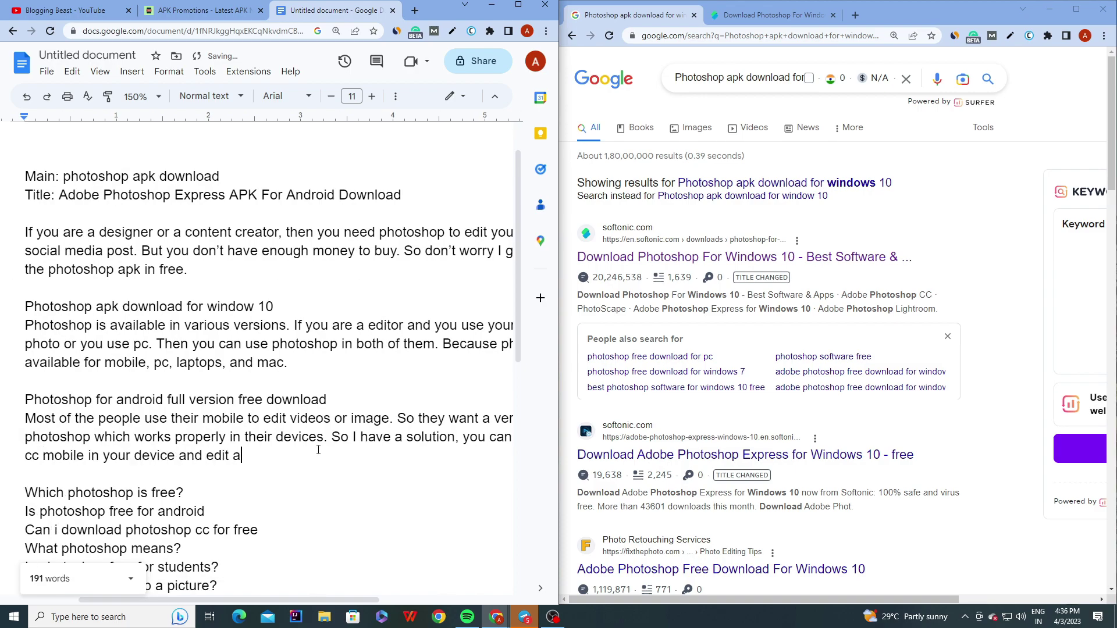
{"action": "type", "text": "nytype of image or graphics."}
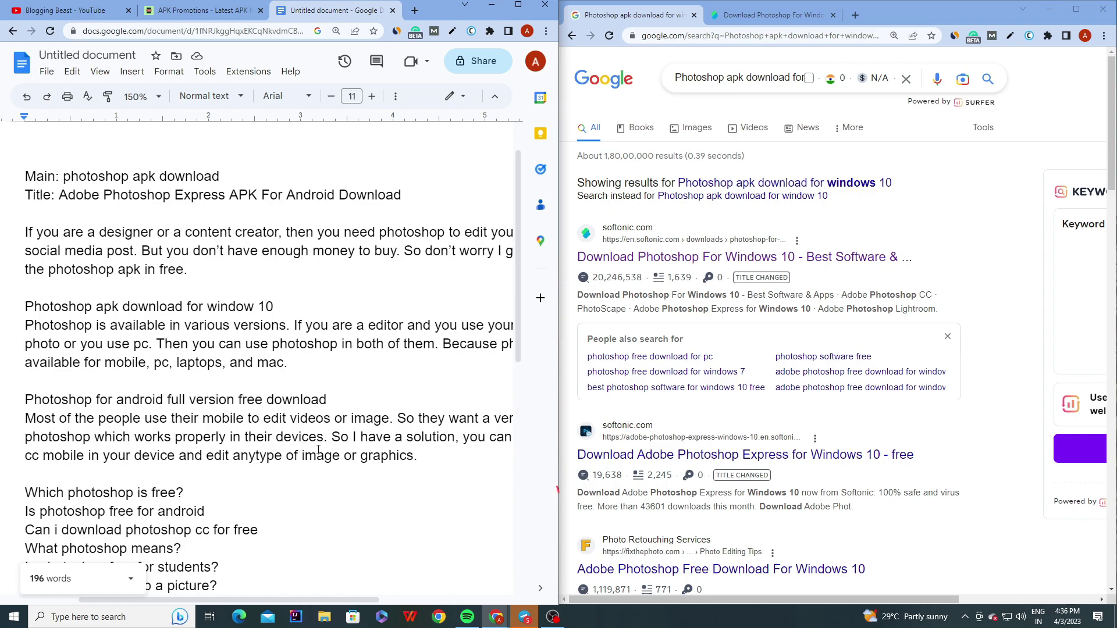
- Insert two blank lines below the "Which photoshop is free?" question to make room for its answer
{"action": "scroll", "coordinate": [318, 450], "scroll_direction": "down", "scroll_amount": 2}
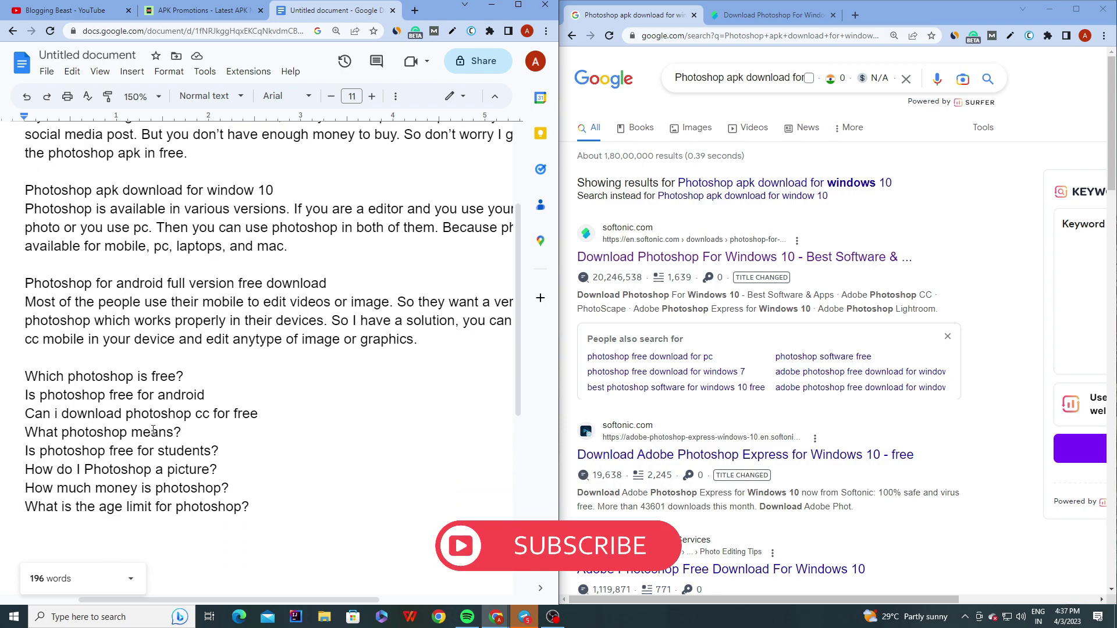
{"action": "left_click", "coordinate": [190, 369]}
{"action": "key", "text": "Return"}
{"action": "key", "text": "Return"}
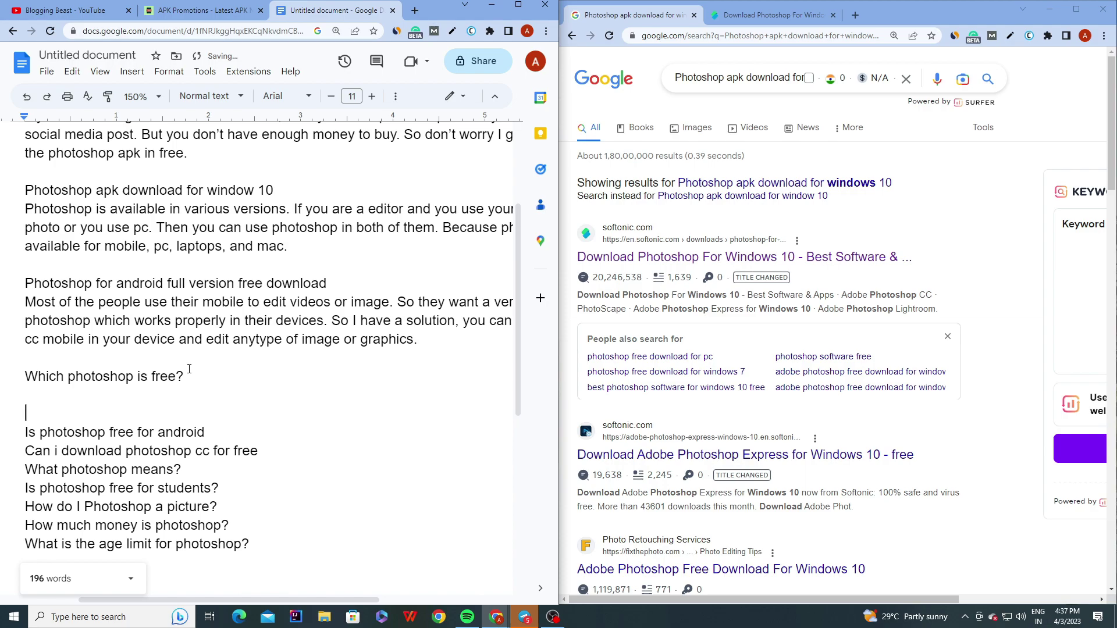
- Search Google for "which photoshop is free" in place of the previous query
{"action": "triple_click", "coordinate": [733, 76]}
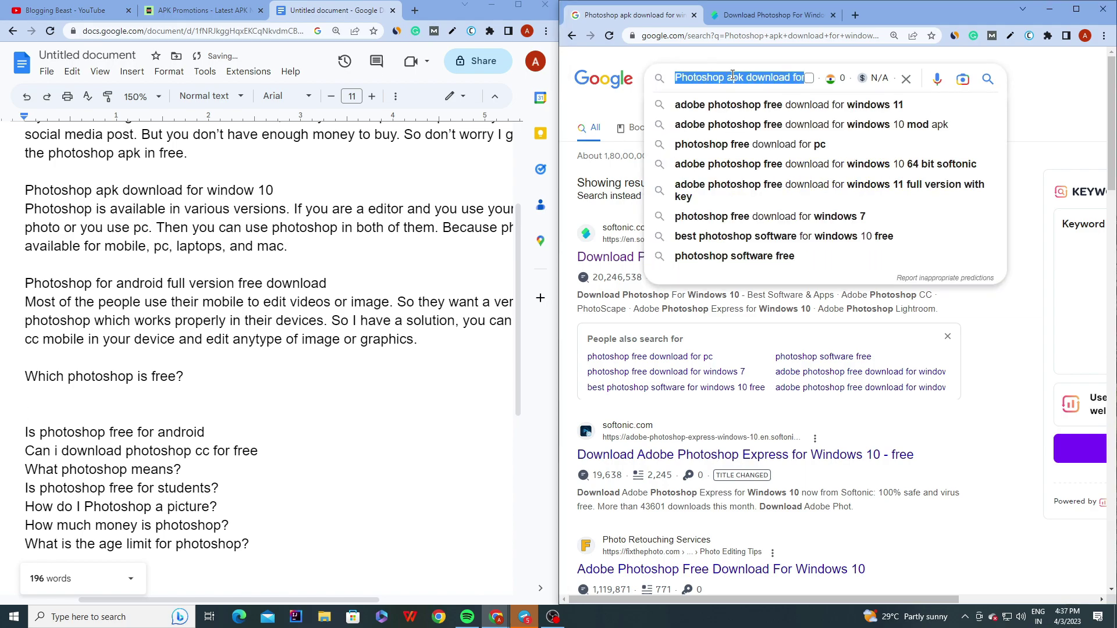
{"action": "key", "text": "BackSpace"}
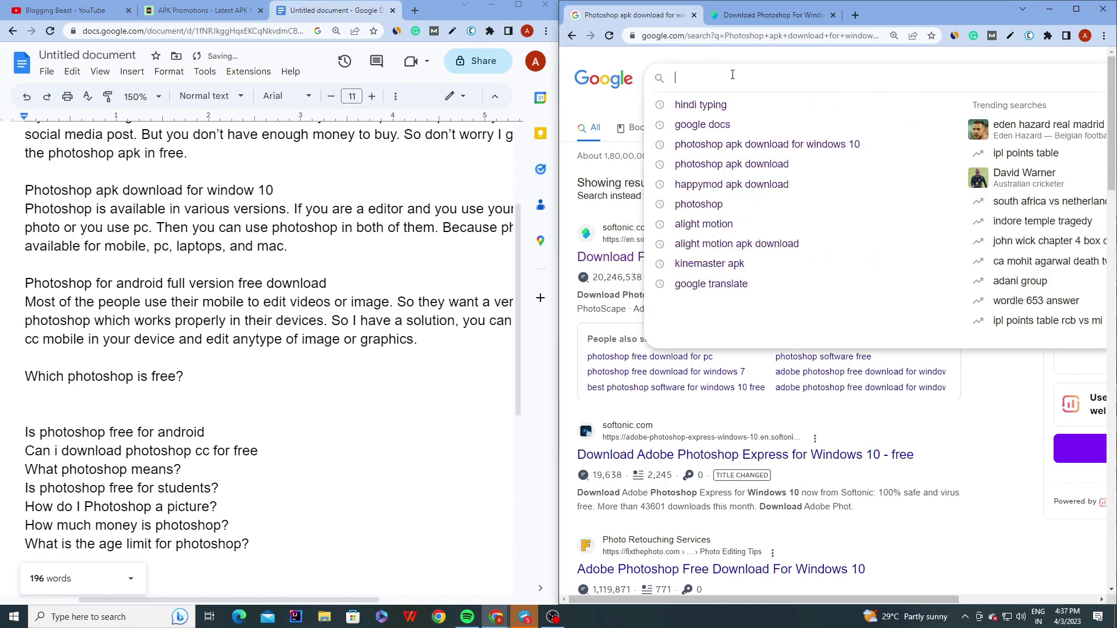
{"action": "type", "text": "which phot"}
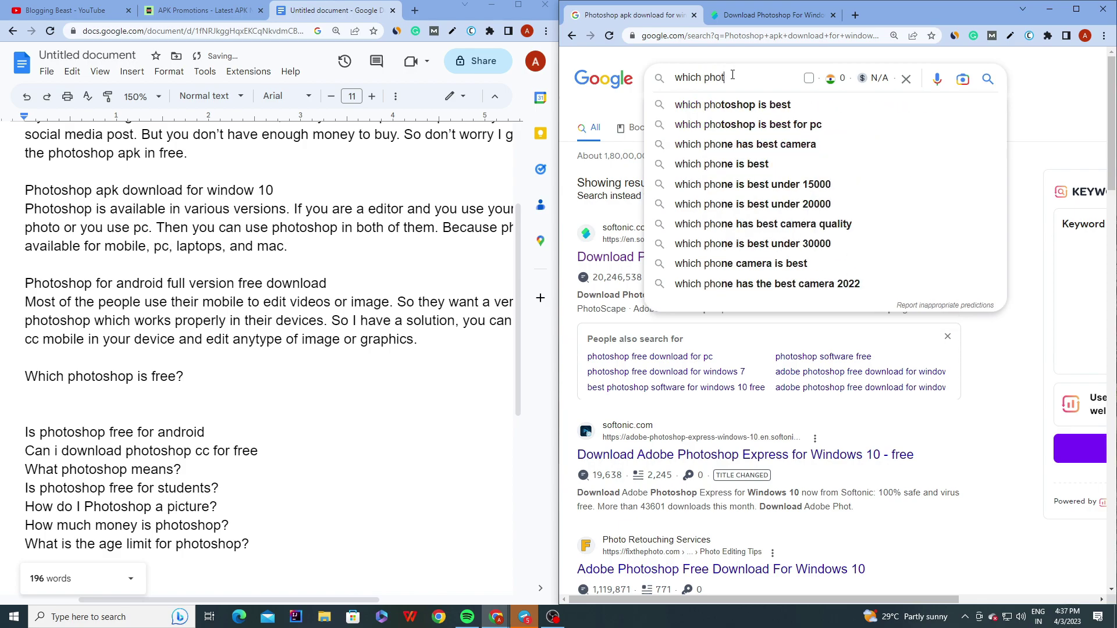
{"action": "type", "text": "oshop"}
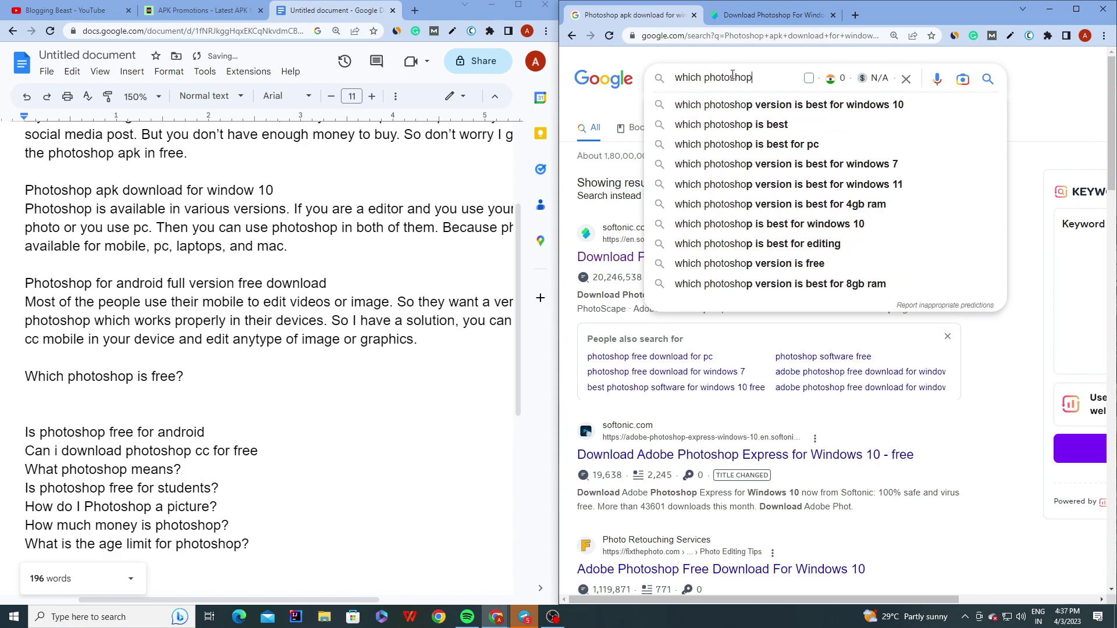
{"action": "type", "text": " is free"}
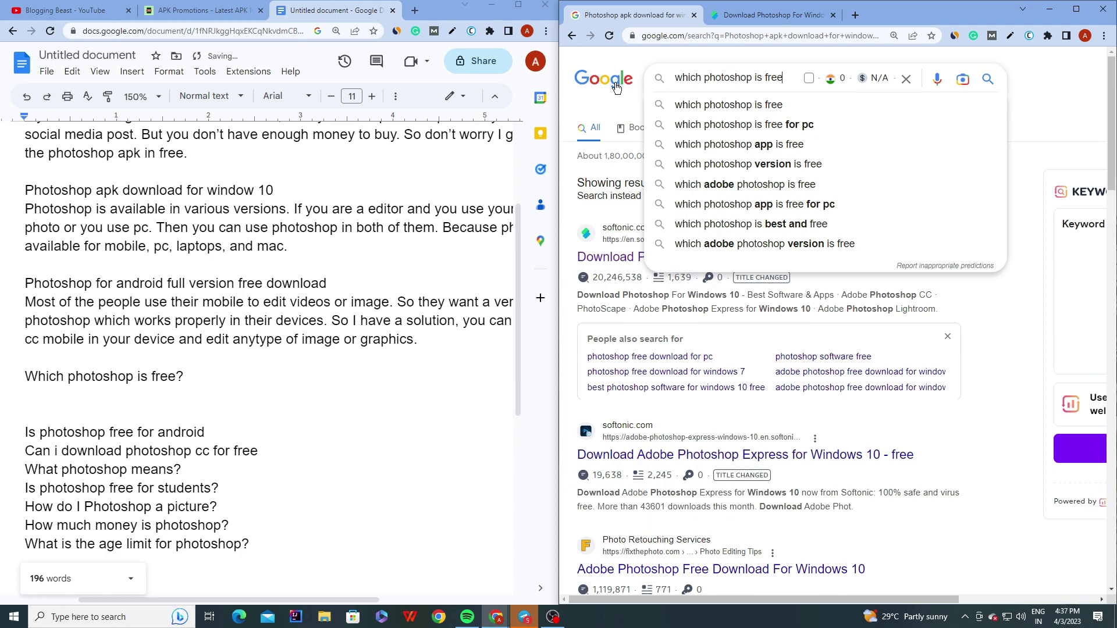
{"action": "scroll", "coordinate": [450, 319], "scroll_direction": "up", "scroll_amount": 2}
{"action": "scroll", "coordinate": [450, 319], "scroll_direction": "down", "scroll_amount": 2}
{"action": "left_click", "coordinate": [142, 396]}
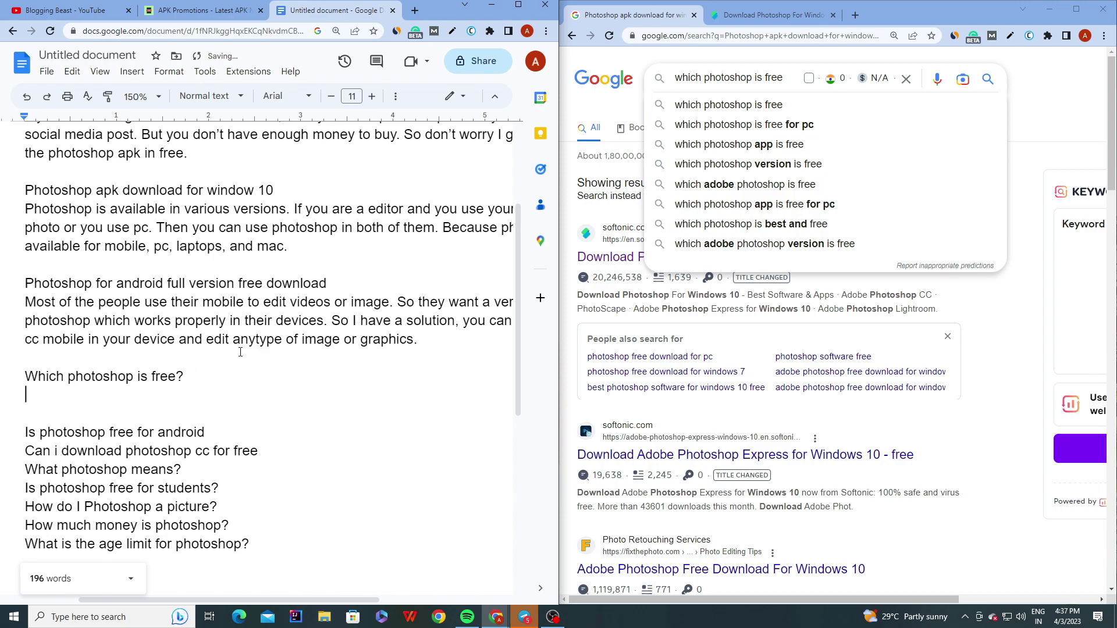
{"action": "left_click", "coordinate": [781, 76]}
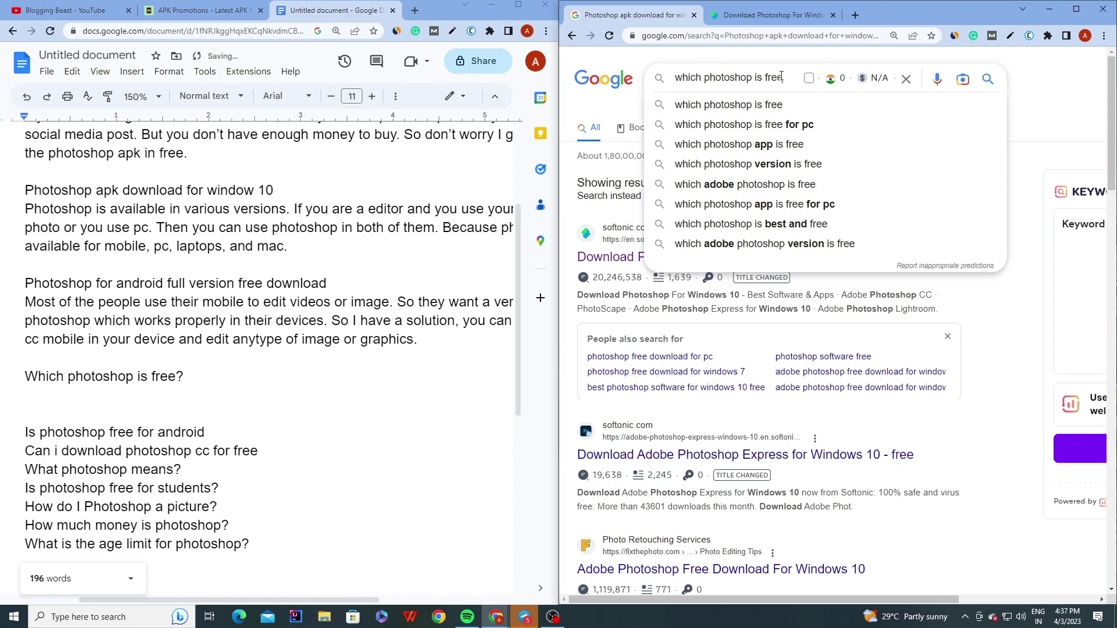
{"action": "key", "text": "Return"}
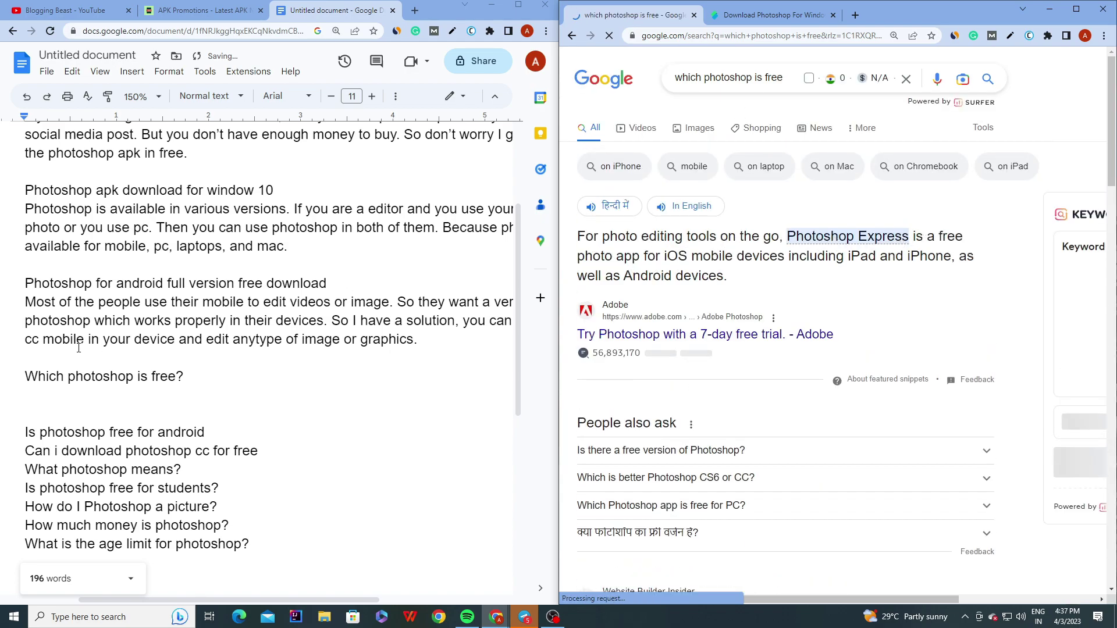
- Start the answer below "Which photoshop is free?" with "I know most of you don't have enough money to by photoshop."
{"action": "left_click", "coordinate": [41, 391]}
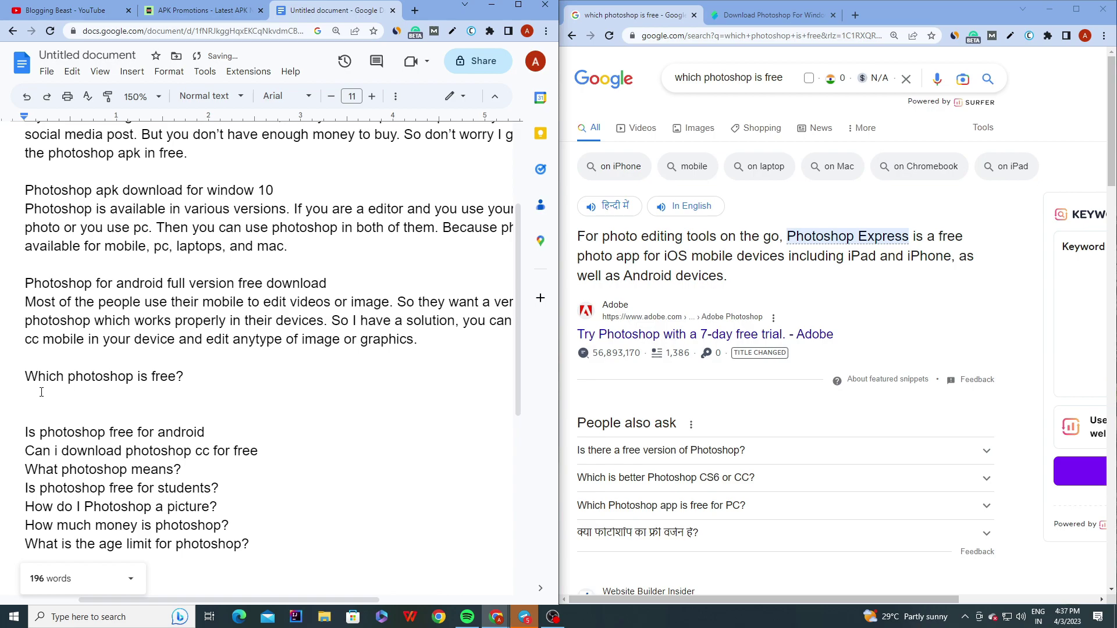
{"action": "type", "text": "I know most of you don"}
{"action": "key", "text": "BackSpace"}
{"action": "key", "text": "BackSpace"}
{"action": "key", "text": "BackSpace"}
{"action": "key", "text": "BackSpace"}
{"action": "key", "text": "BackSpace"}
{"action": "key", "text": "BackSpace"}
{"action": "key", "text": "BackSpace"}
{"action": "key", "text": "BackSpace"}
{"action": "type", "text": "you don't have enough money"}
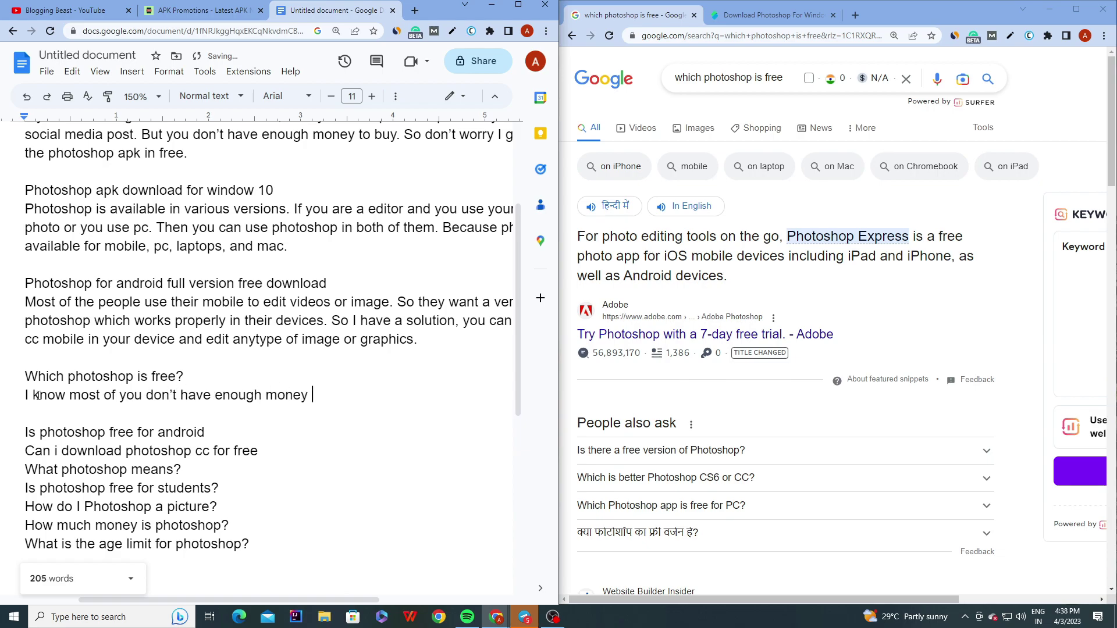
{"action": "type", "text": " to by photoshop. But don't worry"}
{"action": "key", "text": "BackSpace"}
{"action": "key", "text": "BackSpace"}
{"action": "key", "text": "BackSpace"}
{"action": "key", "text": "BackSpace"}
{"action": "key", "text": "BackSpace"}
{"action": "key", "text": "BackSpace"}
{"action": "key", "text": "BackSpace"}
{"action": "key", "text": "BackSpace"}
{"action": "key", "text": "BackSpace"}
{"action": "key", "text": "BackSpace"}
{"action": "key", "text": "BackSpace"}
{"action": "key", "text": "BackSpace"}
{"action": "key", "text": "BackSpace"}
{"action": "key", "text": "BackSpace"}
{"action": "key", "text": "BackSpace"}
{"action": "key", "text": "BackSpace"}
- Continue the answer: "So you can use photoshop express version which totally free for all devices. It doesn't matter you use android or IOS"
{"action": "type", "text": "So you can use photoshop express version "}
{"action": "type", "text": "which totally free for all devices"}
{"action": "type", "text": ". It doesn't ma"}
{"action": "type", "text": "tter you use android or IOS"}
{"action": "left_click_drag", "start_coordinate": [280, 600], "coordinate": [229, 606]}
{"action": "scroll", "coordinate": [242, 584], "scroll_direction": "right", "scroll_amount": 1}
{"action": "scroll", "coordinate": [242, 585], "scroll_direction": "up", "scroll_amount": 1}
{"action": "scroll", "coordinate": [284, 356], "scroll_direction": "up", "scroll_amount": 1}
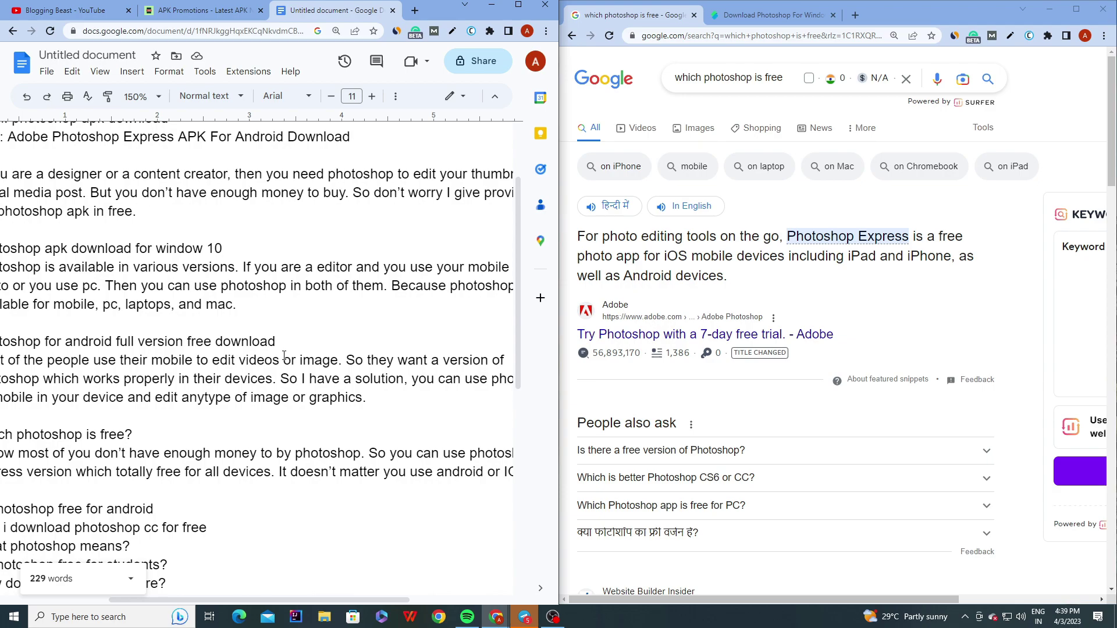
{"action": "scroll", "coordinate": [284, 356], "scroll_direction": "down", "scroll_amount": 1}
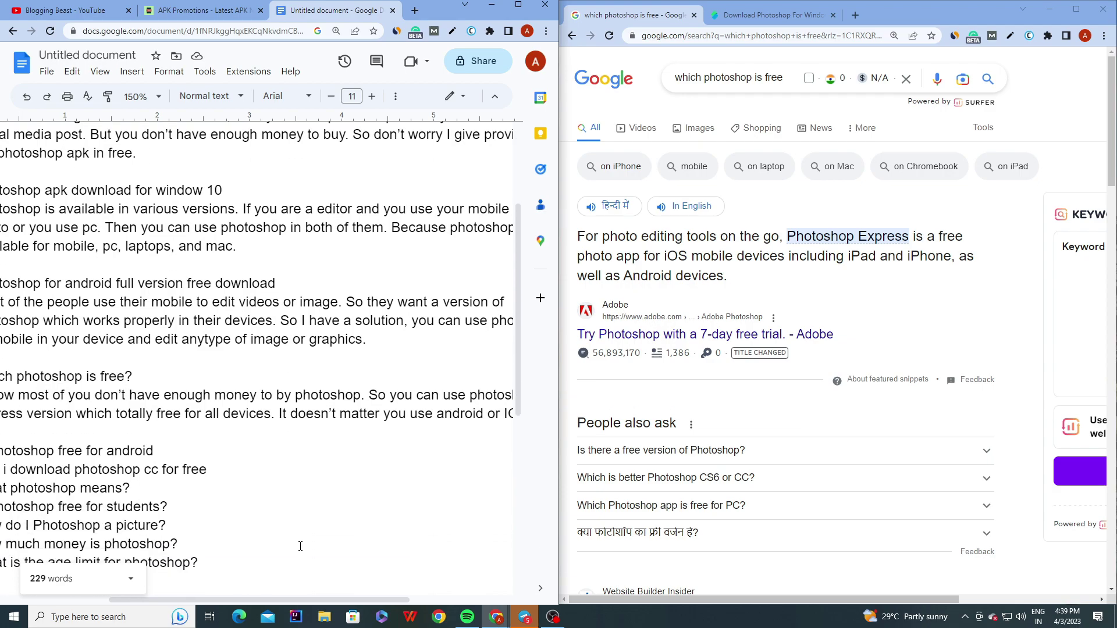
{"action": "left_click_drag", "start_coordinate": [301, 600], "coordinate": [270, 600]}
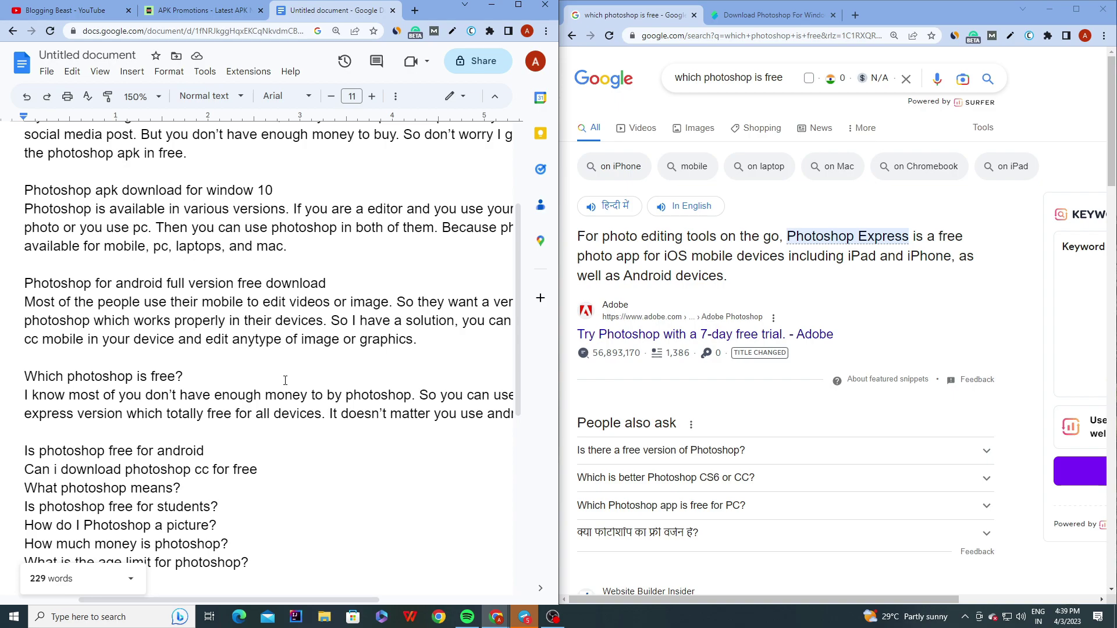
- Answer "Is photoshop free for android" with "Yes, photoshop express is totally free for android." and select the question with its answer
{"action": "scroll", "coordinate": [285, 380], "scroll_direction": "down", "scroll_amount": 1}
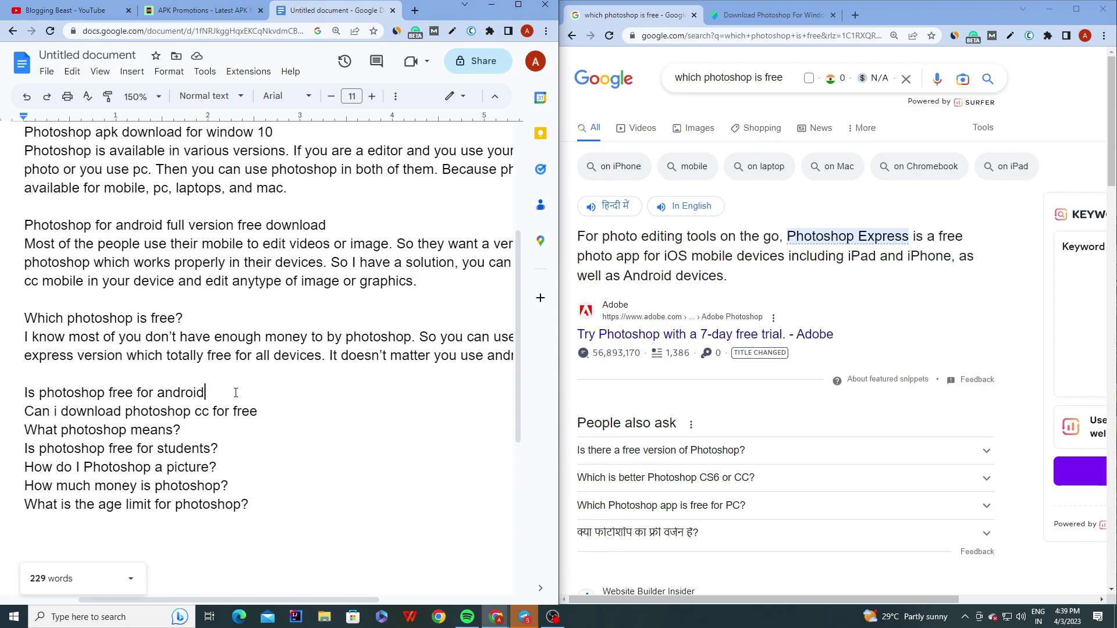
{"action": "key", "text": "Return"}
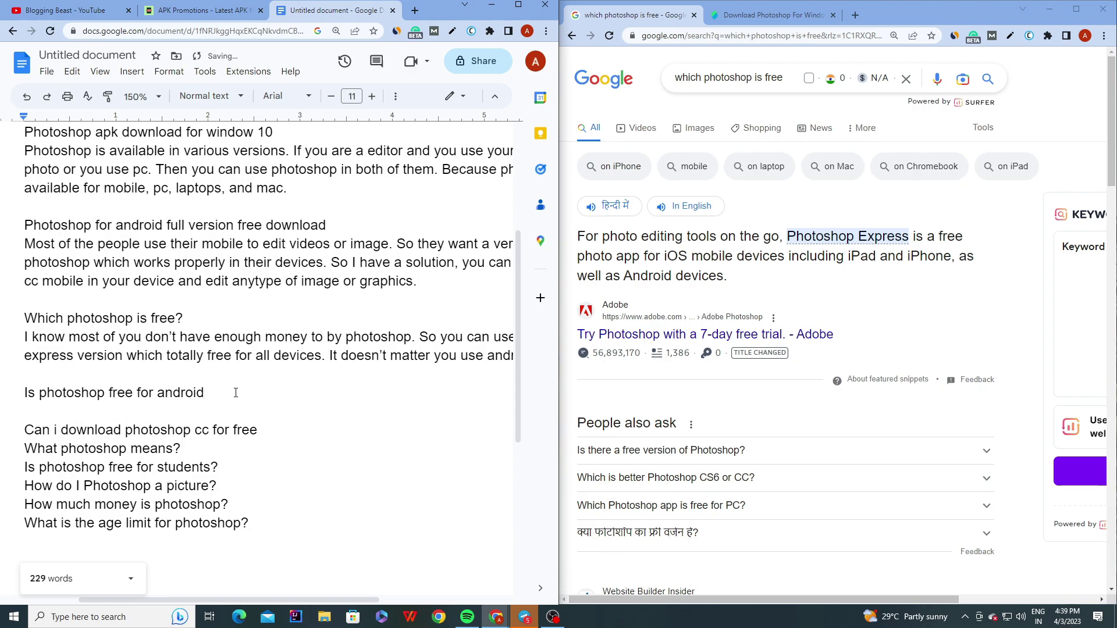
{"action": "type", "text": "Yes, photoshop express is to"}
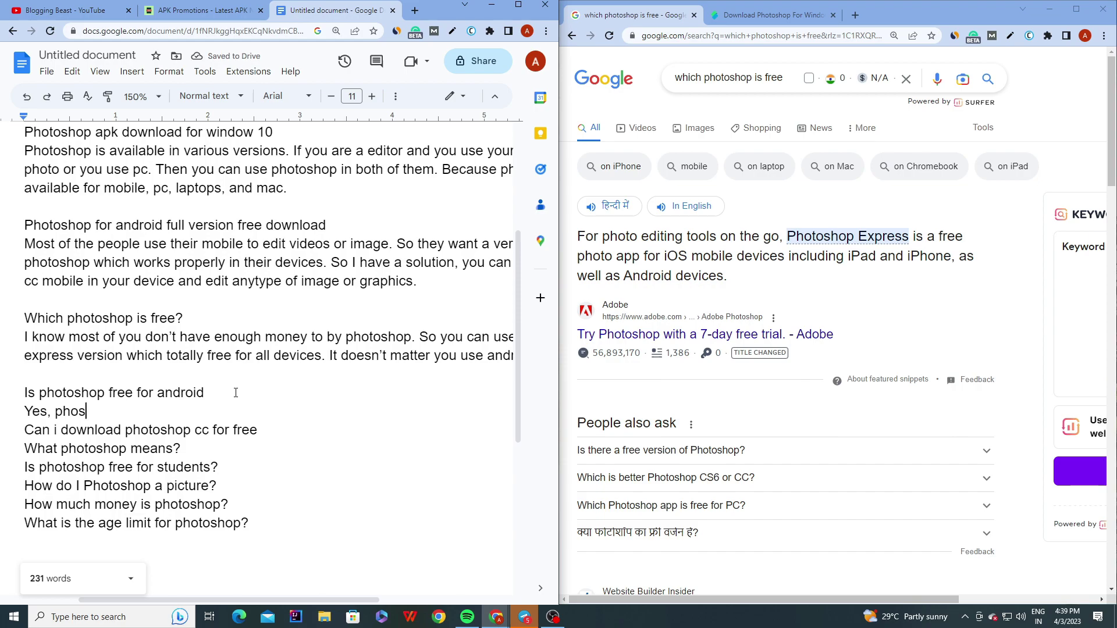
{"action": "type", "text": "tally free for android."}
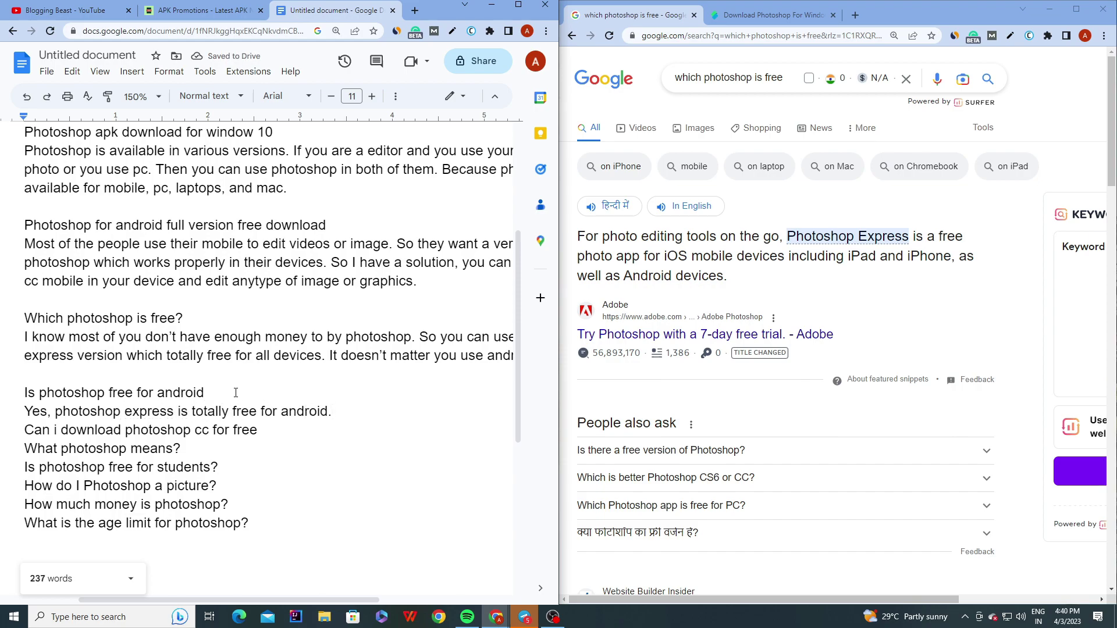
{"action": "left_click_drag", "start_coordinate": [337, 408], "coordinate": [1, 393]}
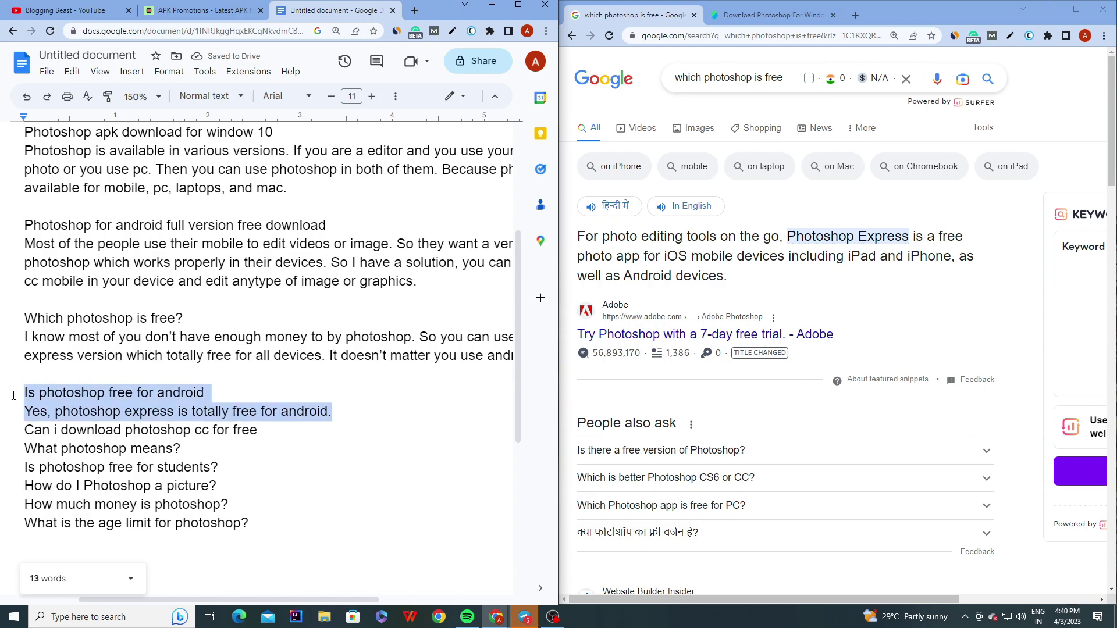
- Separate the "Is photoshop free for android" answer from the following question and add two empty lines below "Can i download photoshop cc for free"
{"action": "left_click", "coordinate": [24, 393]}
{"action": "left_click", "coordinate": [341, 413]}
{"action": "key", "text": "Return"}
{"action": "scroll", "coordinate": [258, 274], "scroll_direction": "down", "scroll_amount": 3}
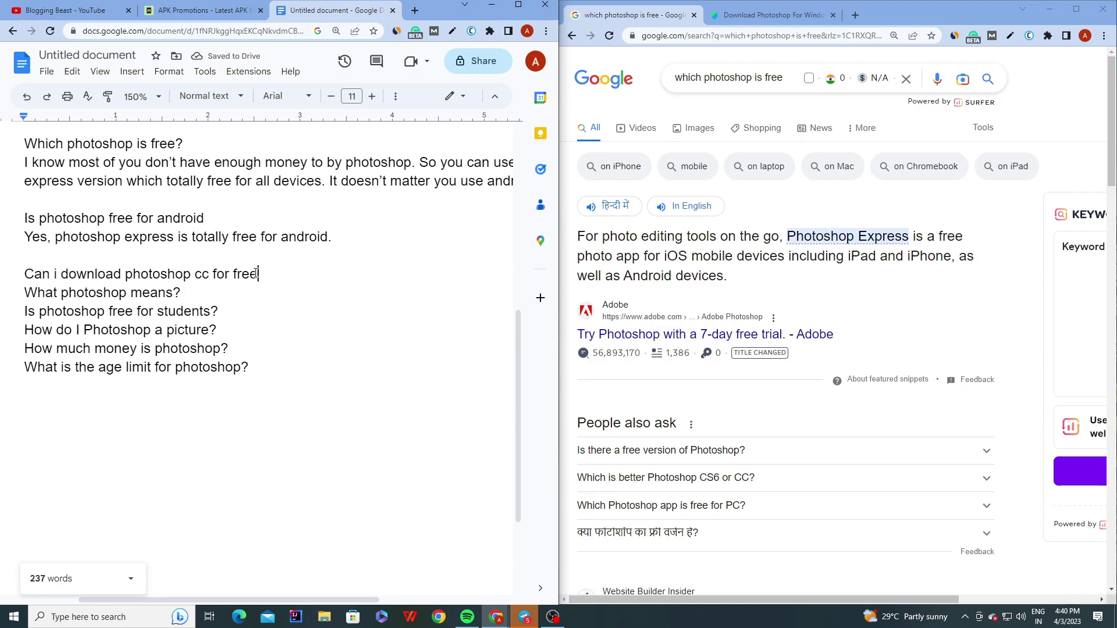
{"action": "left_click", "coordinate": [258, 274]}
{"action": "key", "text": "Return"}
{"action": "key", "text": "Return"}
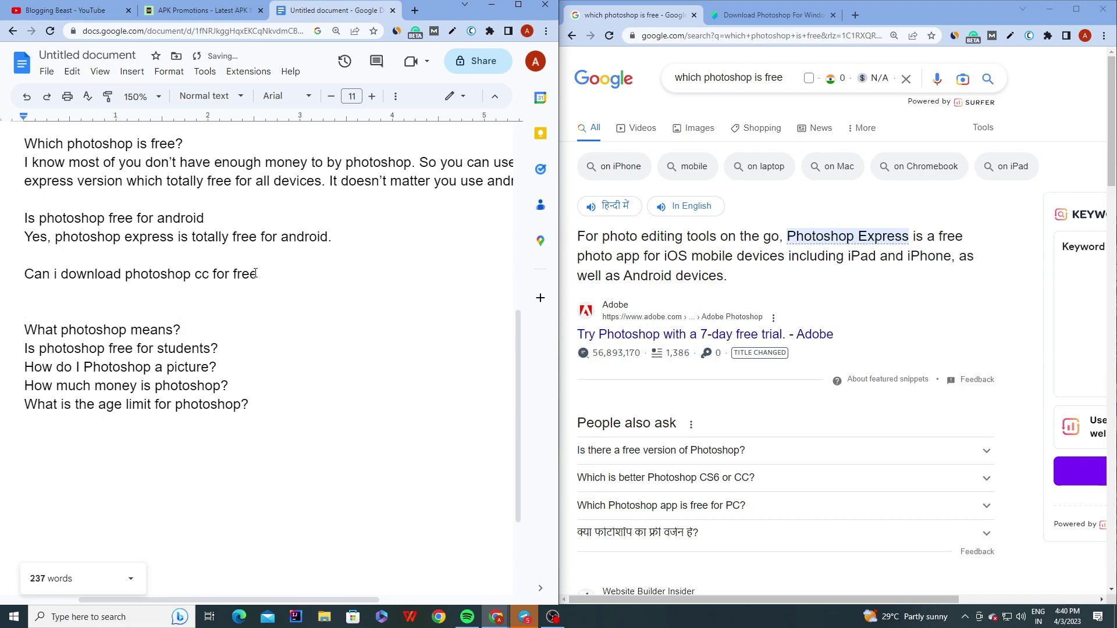
- Copy the question "Can i download photoshop cc for free" from the document and search Google for it in place of the previous query
{"action": "scroll", "coordinate": [233, 278], "scroll_direction": "up", "scroll_amount": 7}
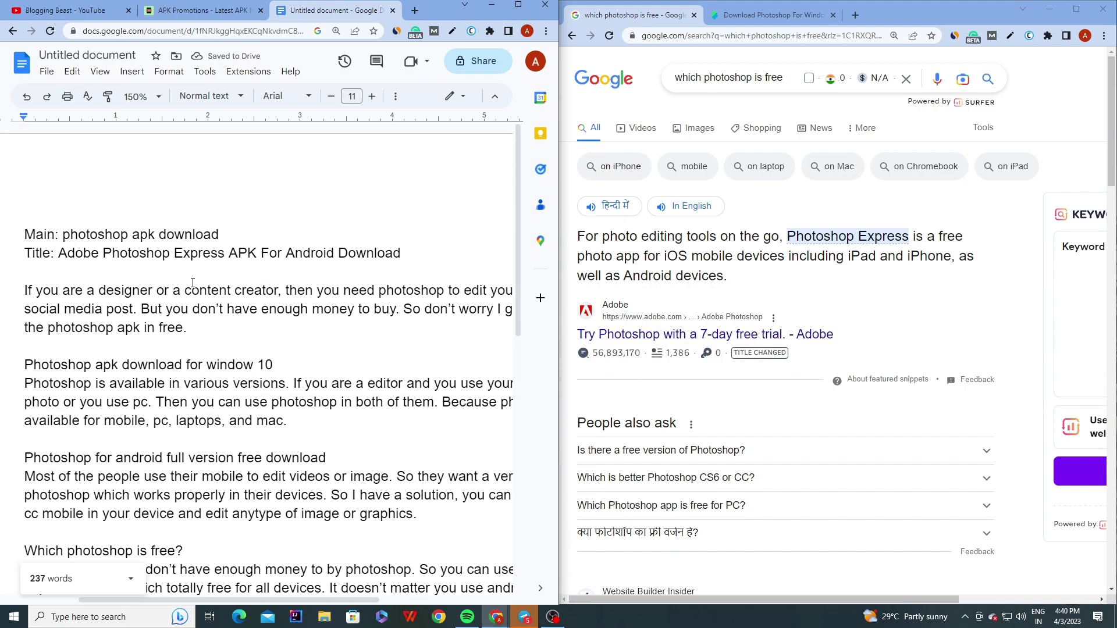
{"action": "scroll", "coordinate": [193, 282], "scroll_direction": "down", "scroll_amount": 2}
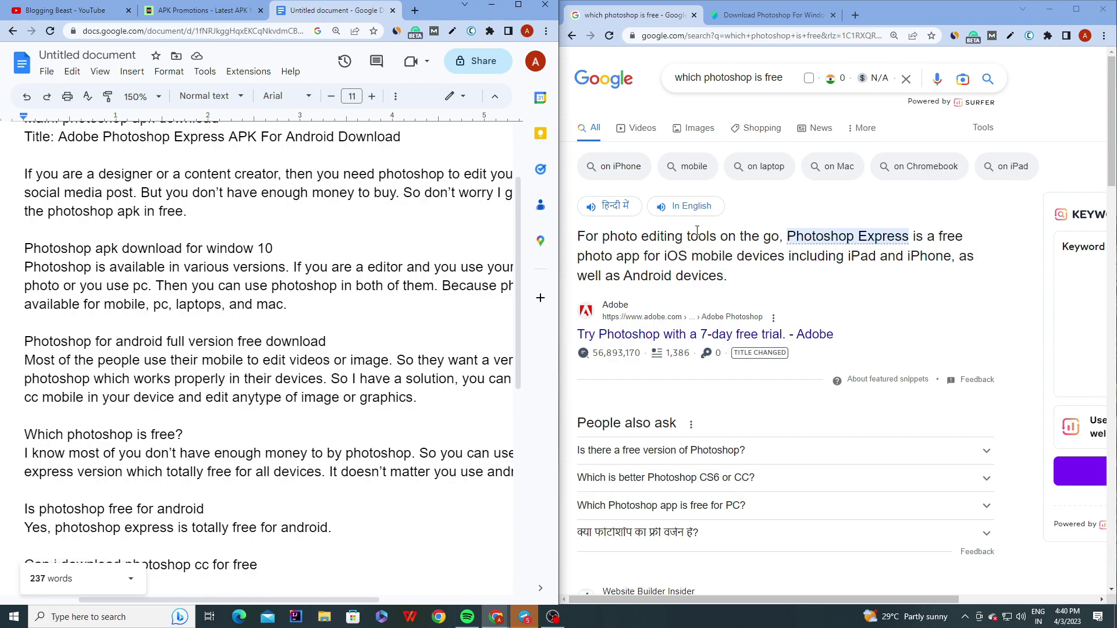
{"action": "scroll", "coordinate": [308, 317], "scroll_direction": "down", "scroll_amount": 3}
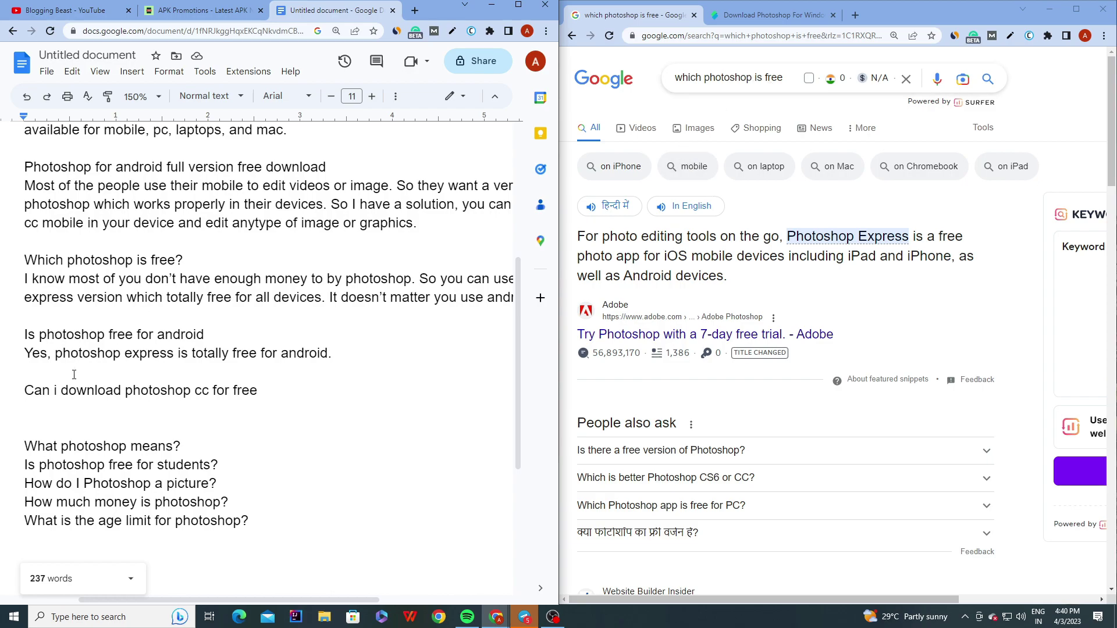
{"action": "left_click_drag", "start_coordinate": [28, 390], "coordinate": [265, 384]}
{"action": "key", "text": "ctrl+c"}
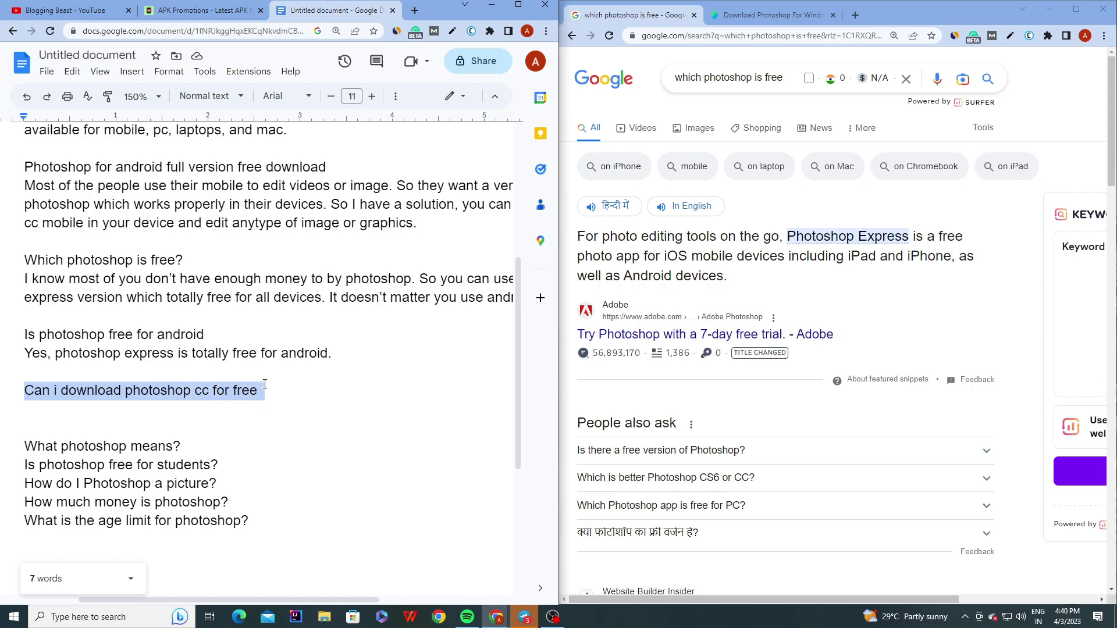
{"action": "triple_click", "coordinate": [787, 82]}
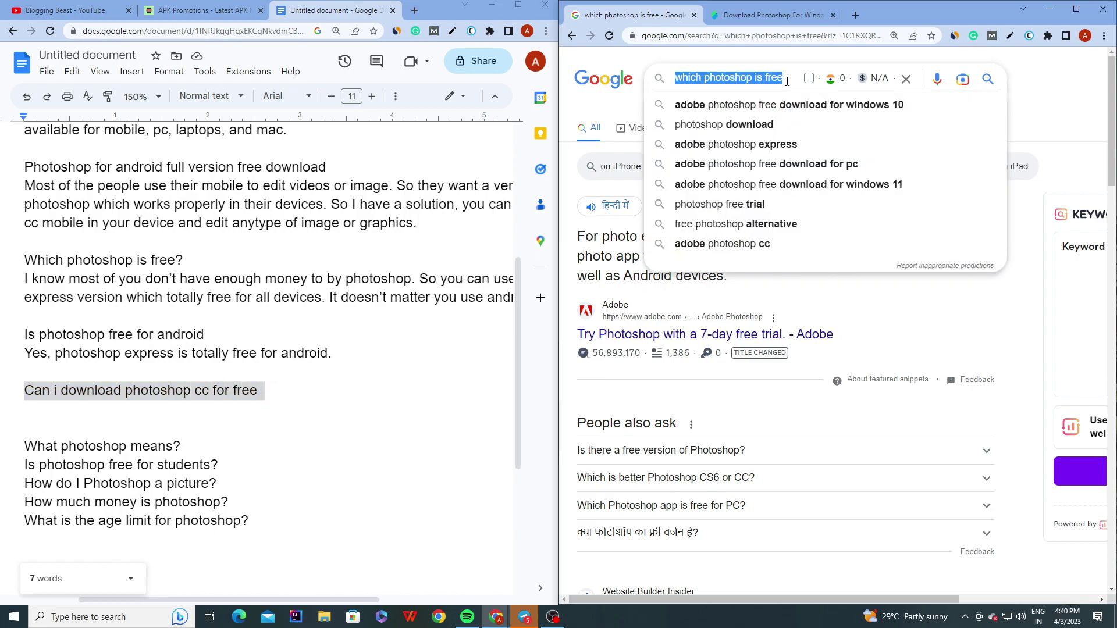
{"action": "key", "text": "ctrl+v"}
{"action": "key", "text": "Return"}
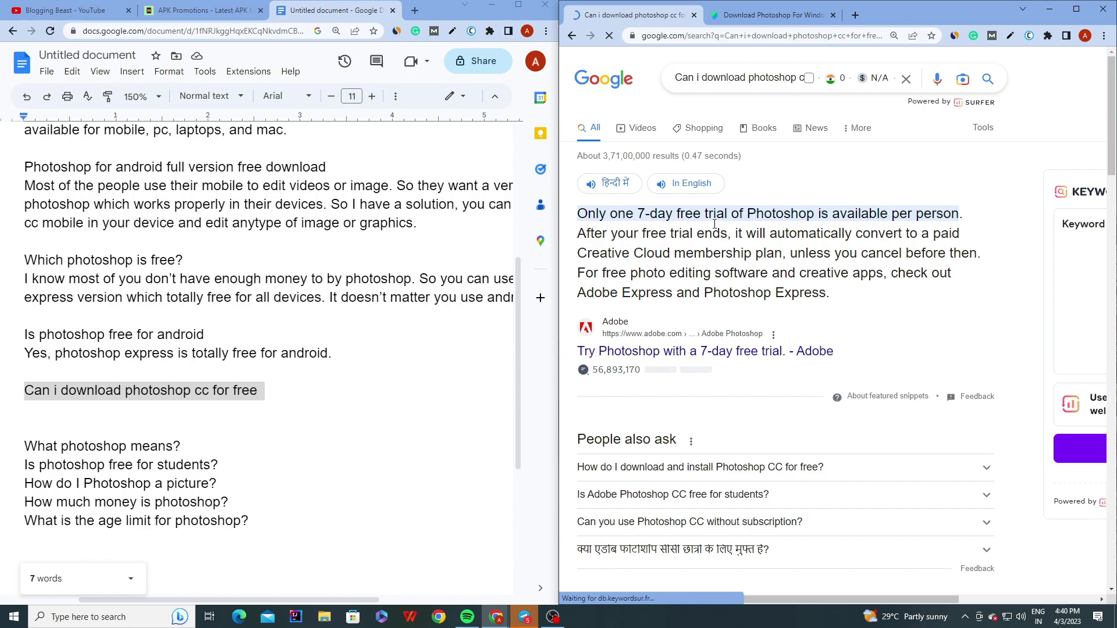
- Start the answer below the question with "Yes, you can use photoshop cc for free for only 7 days, but you want to use it unlimited with"
{"action": "left_click", "coordinate": [137, 409]}
{"action": "type", "text": "Yes, you can use ph"}
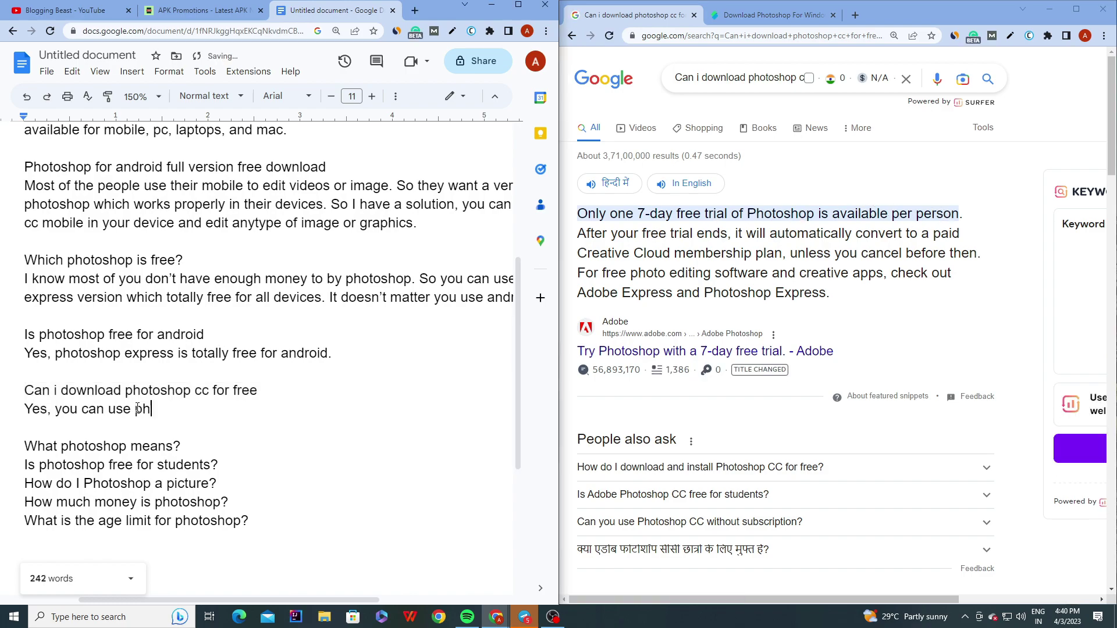
{"action": "type", "text": "otoshop cc for free for only 7 days, but you want to use it unlimited with un limited ad"}
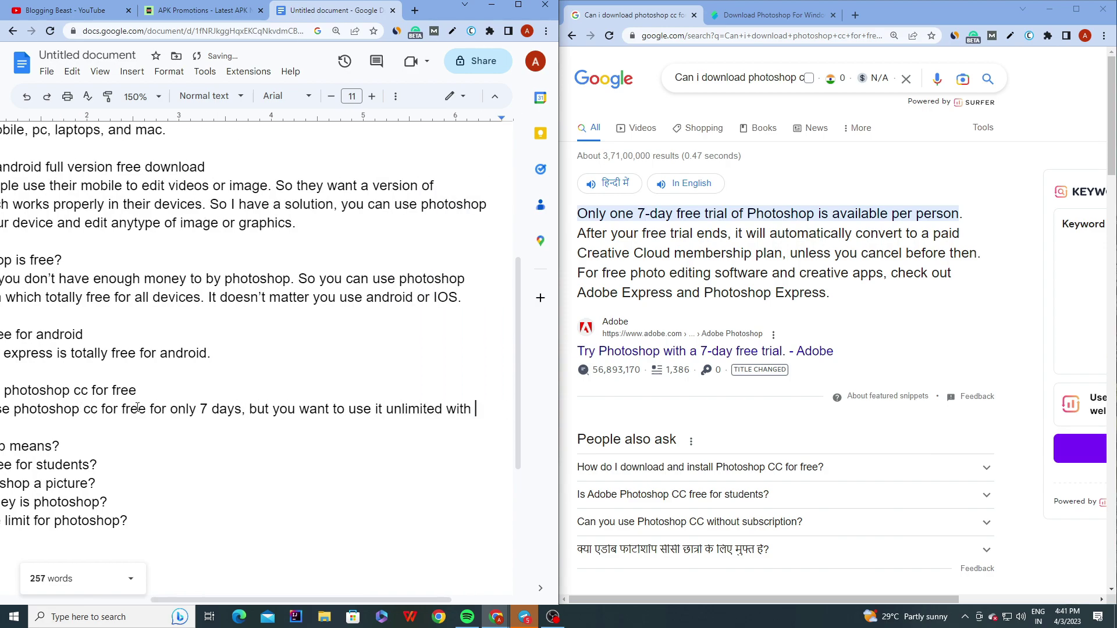
- Continue the answer: "no limited and premium then you can download it from our website. Below I gave the download link."
{"action": "key", "text": "BackSpace"}
{"action": "key", "text": "BackSpace"}
{"action": "type", "text": "nd premium then you can download it from our website. Below "}
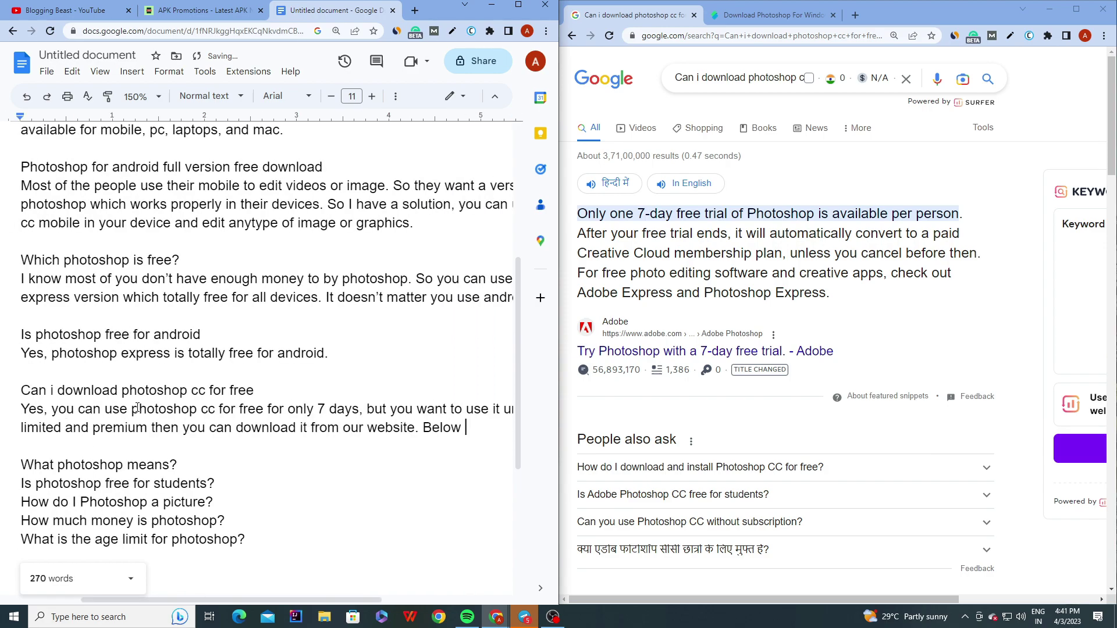
{"action": "type", "text": "I gave the download link."}
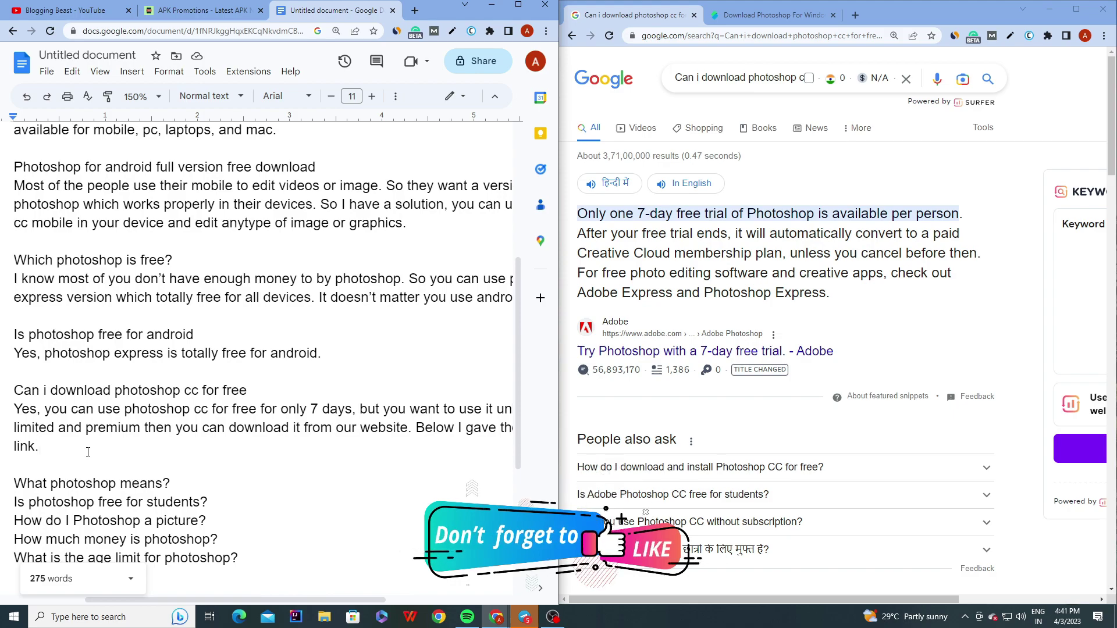
- Review the article's written sections and the remaining question headings
{"action": "scroll", "coordinate": [88, 452], "scroll_direction": "down", "scroll_amount": 2}
{"action": "scroll", "coordinate": [88, 453], "scroll_direction": "down", "scroll_amount": 2}
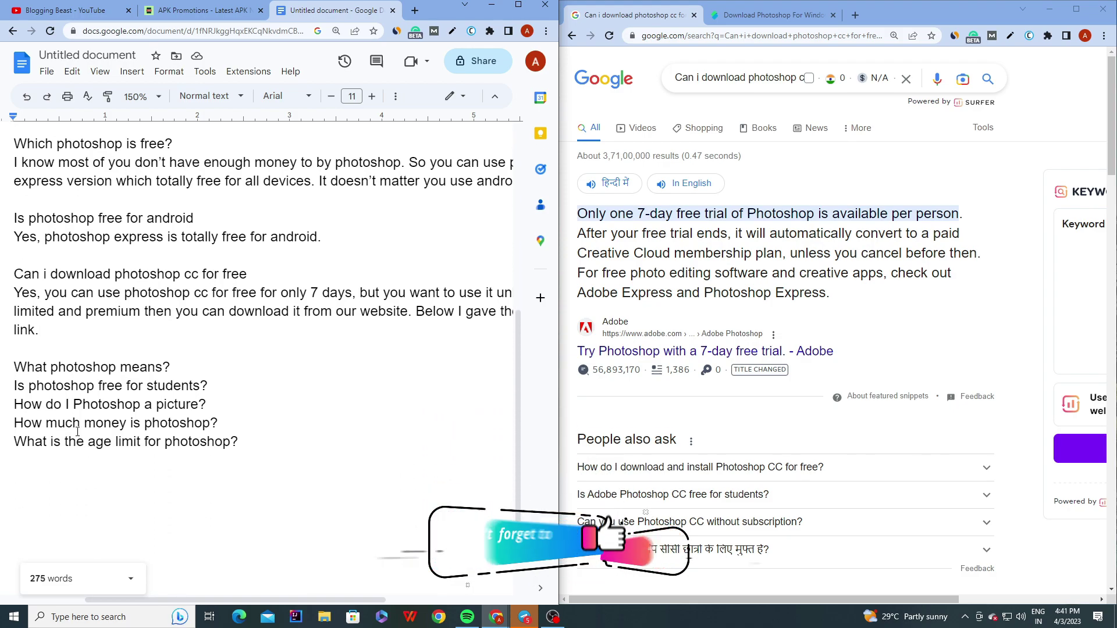
{"action": "scroll", "coordinate": [81, 343], "scroll_direction": "up", "scroll_amount": 7}
{"action": "scroll", "coordinate": [81, 344], "scroll_direction": "down", "scroll_amount": 10}
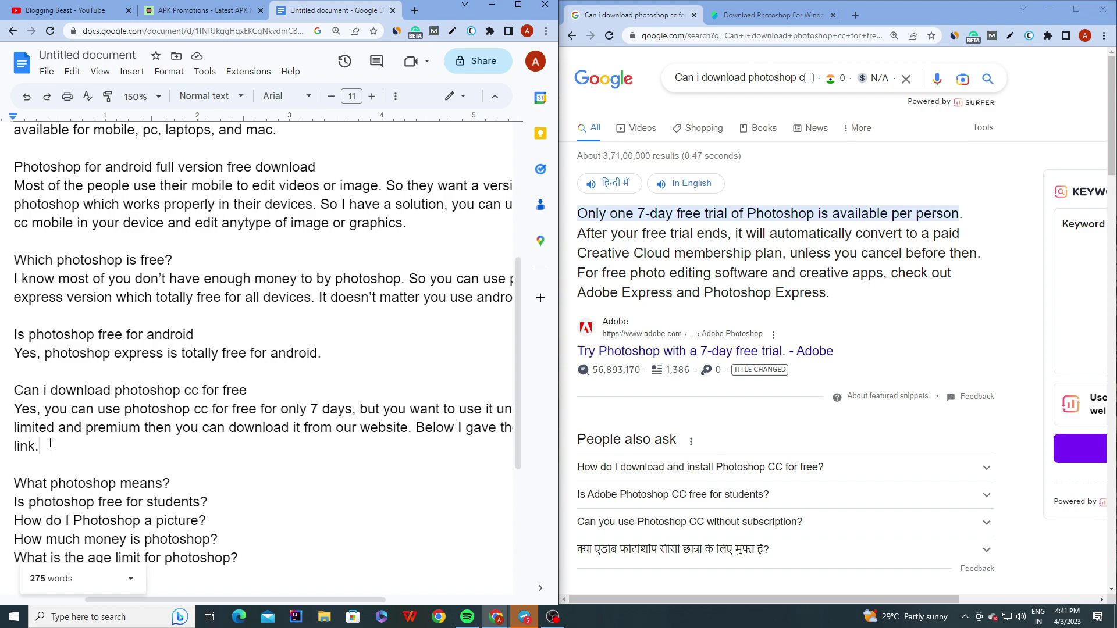
{"action": "scroll", "coordinate": [50, 443], "scroll_direction": "up", "scroll_amount": 10}
{"action": "scroll", "coordinate": [50, 442], "scroll_direction": "down", "scroll_amount": 4}
{"action": "scroll", "coordinate": [50, 443], "scroll_direction": "down", "scroll_amount": 1}
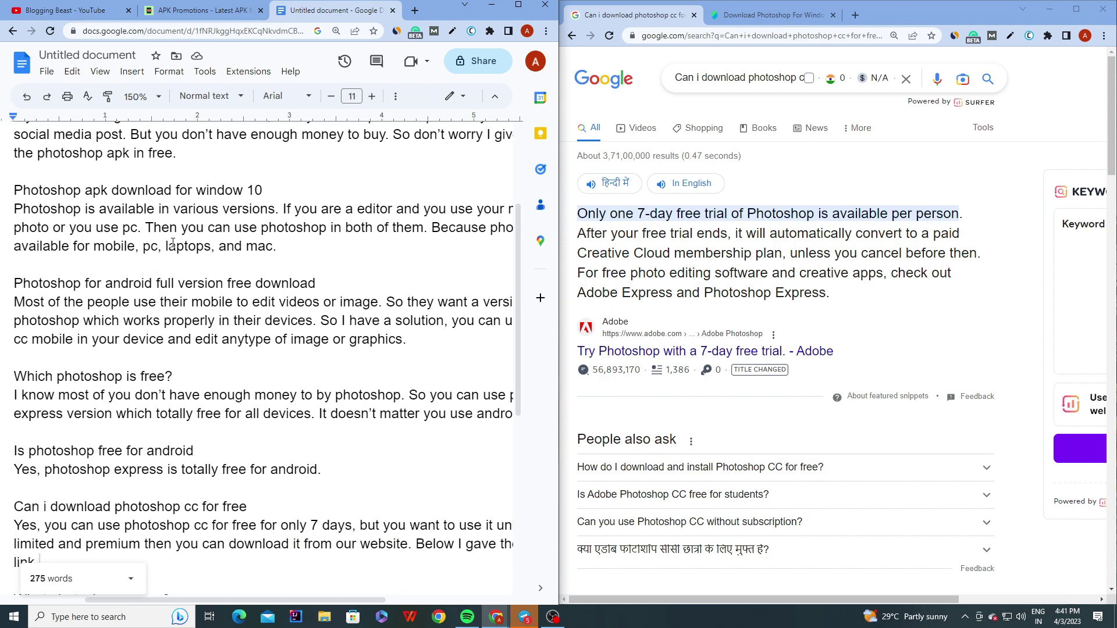
- Open voice typing, set its language to हिन्दी, and close the voice typing tool
{"action": "left_click", "coordinate": [205, 71]}
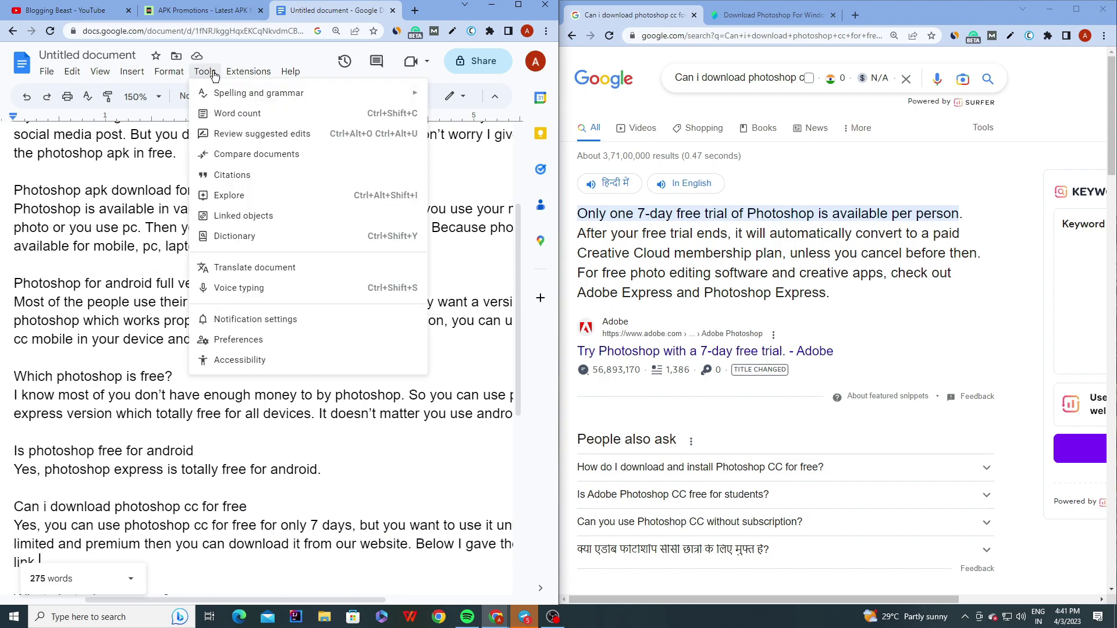
{"action": "left_click", "coordinate": [239, 287]}
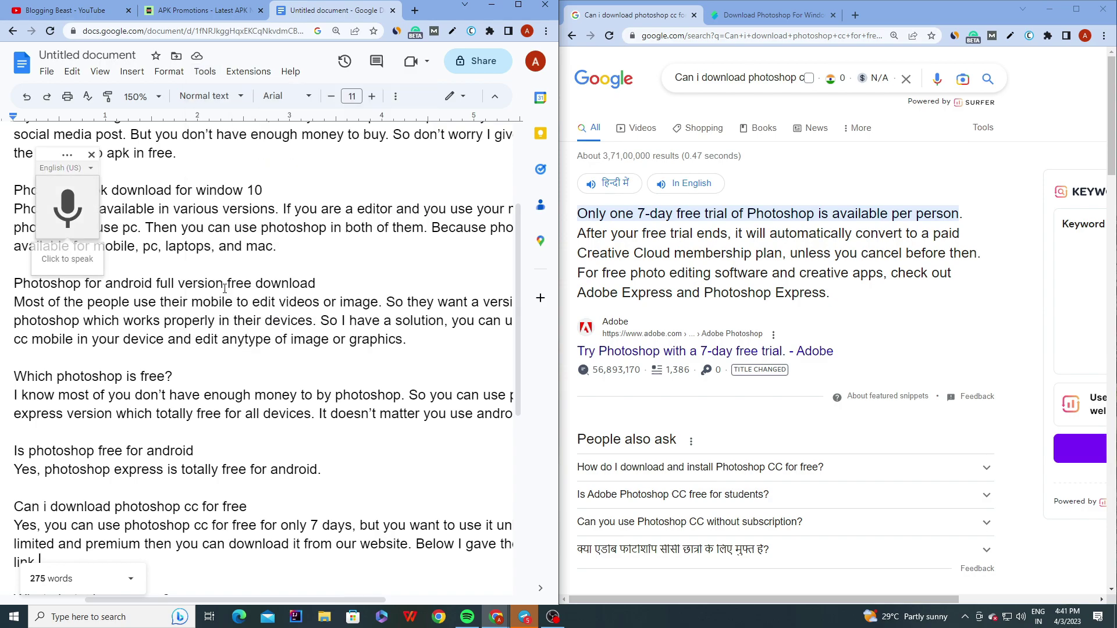
{"action": "left_click", "coordinate": [89, 169]}
{"action": "scroll", "coordinate": [100, 256], "scroll_direction": "down", "scroll_amount": 10}
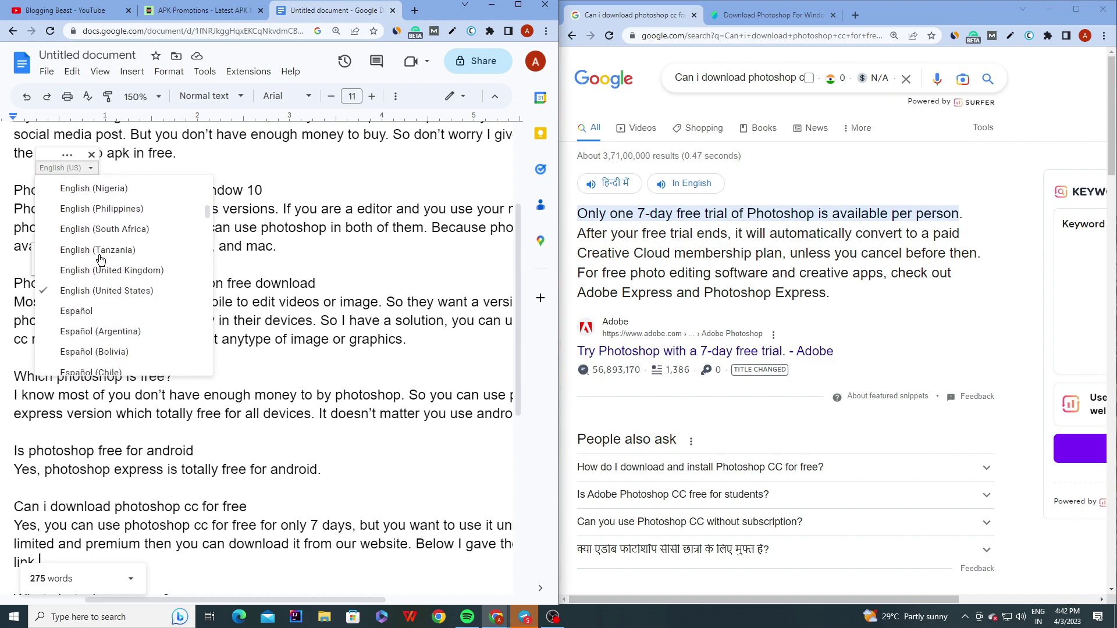
{"action": "scroll", "coordinate": [100, 260], "scroll_direction": "down", "scroll_amount": 15}
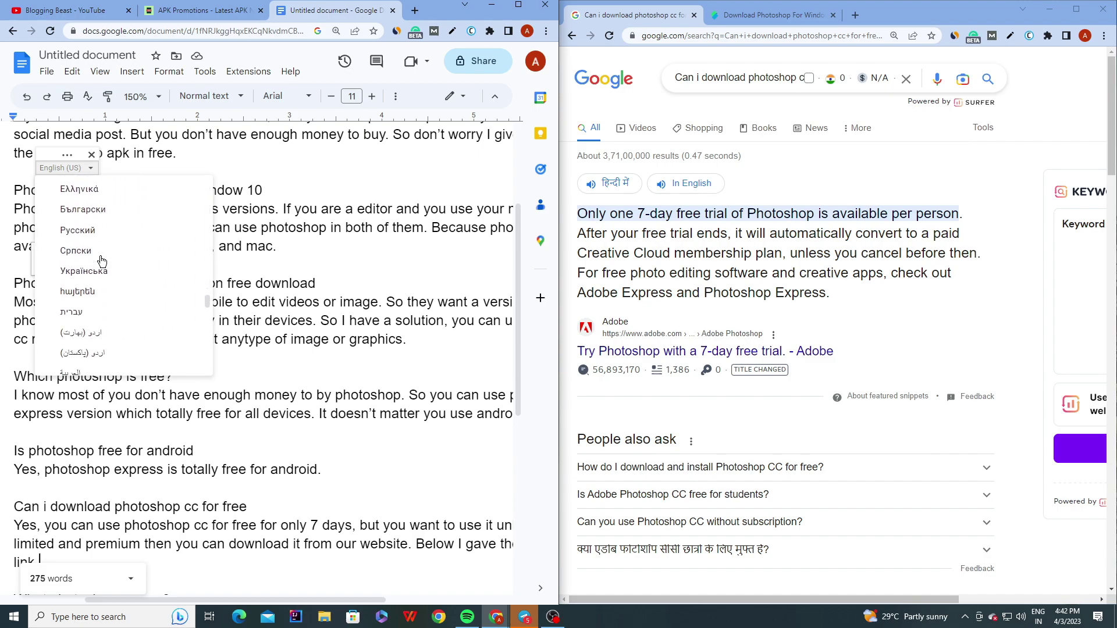
{"action": "scroll", "coordinate": [99, 256], "scroll_direction": "down", "scroll_amount": 10}
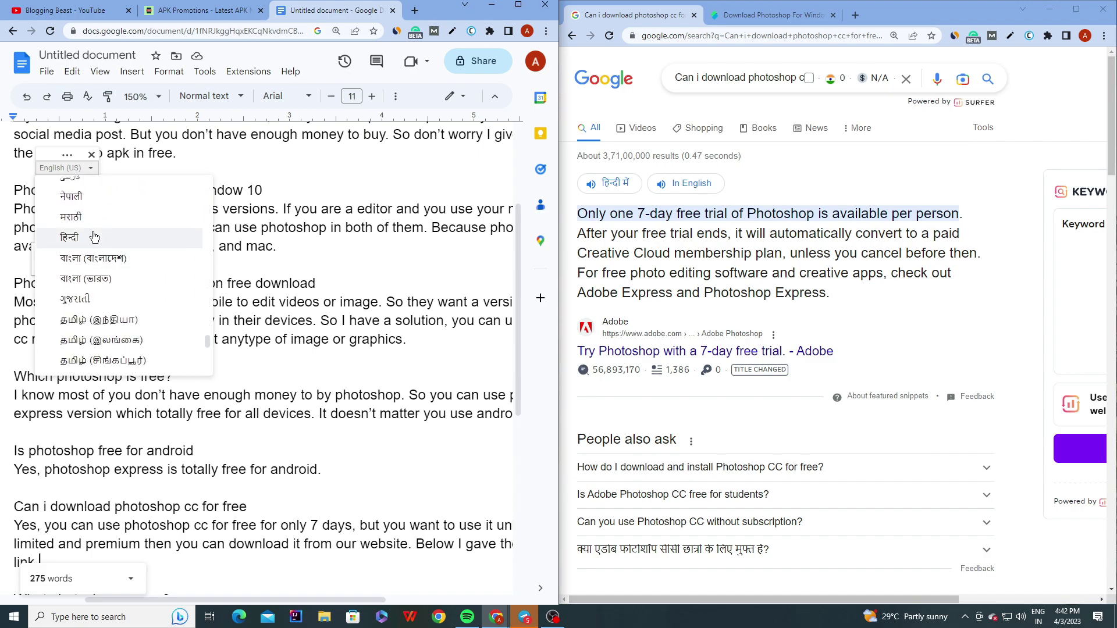
{"action": "left_click", "coordinate": [92, 237]}
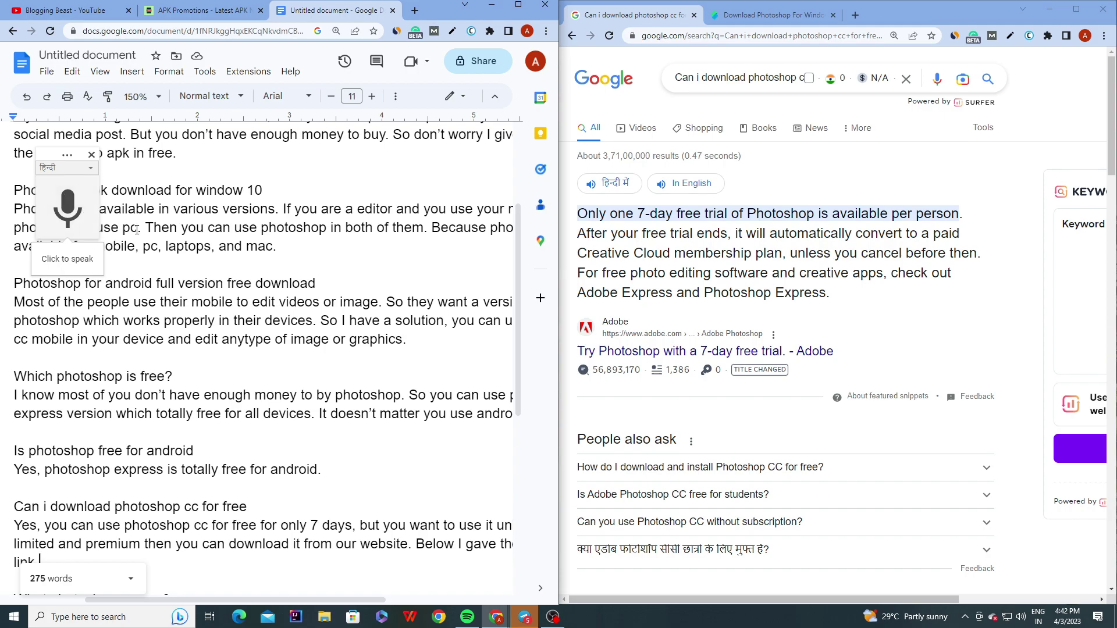
{"action": "left_click", "coordinate": [91, 155]}
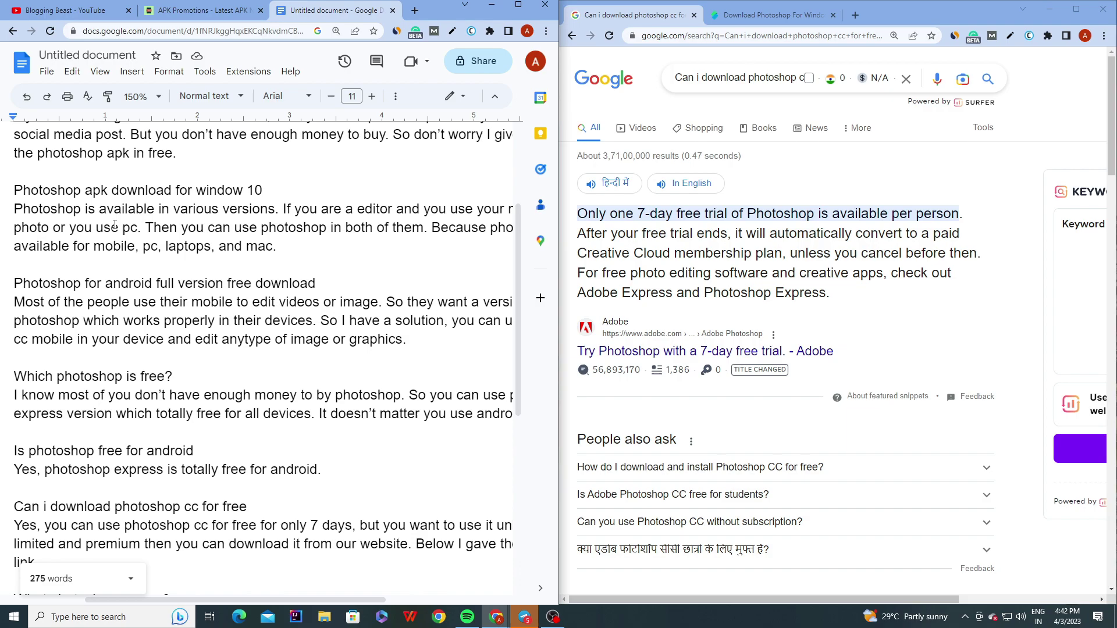
- Select the article text from the end of the "Can i download photoshop cc for free" answer back to the introduction
{"action": "scroll", "coordinate": [115, 225], "scroll_direction": "up", "scroll_amount": 5}
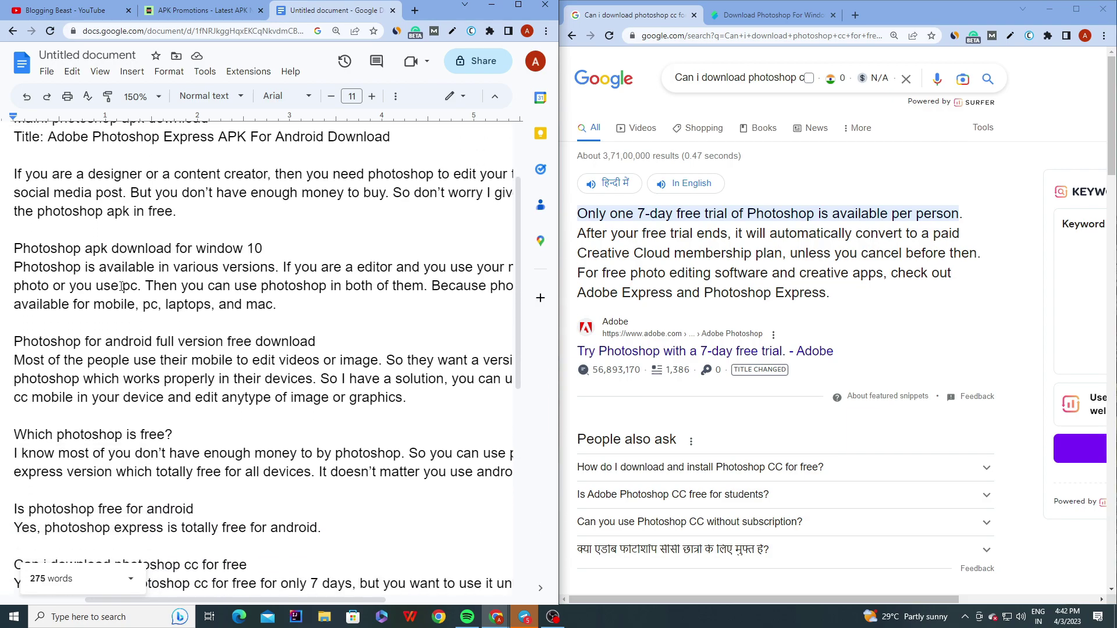
{"action": "scroll", "coordinate": [121, 287], "scroll_direction": "down", "scroll_amount": 5}
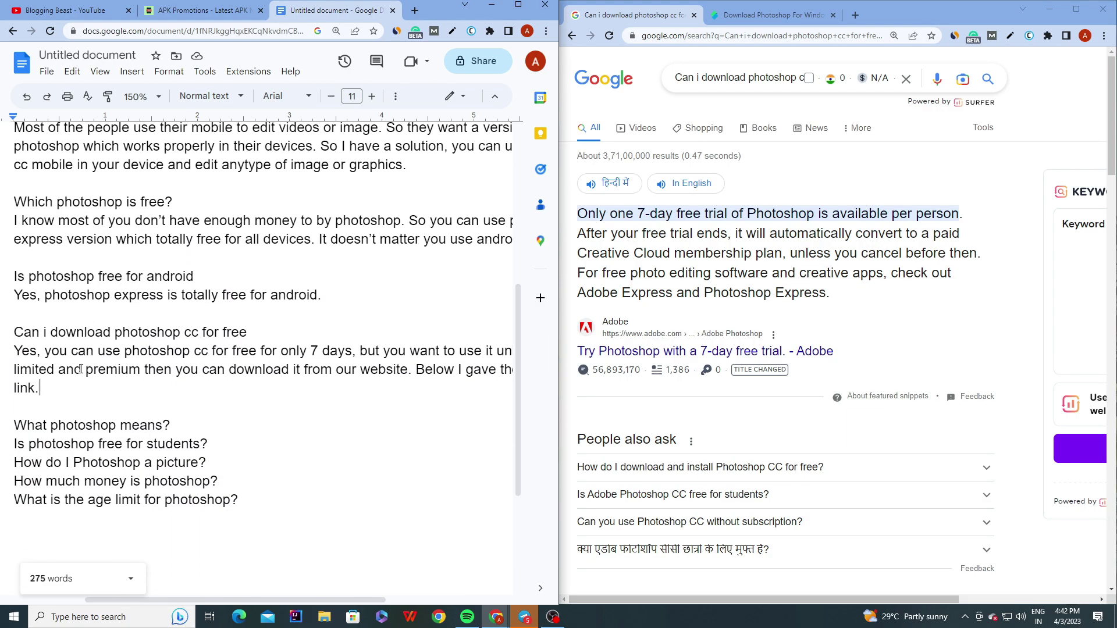
{"action": "left_click_drag", "start_coordinate": [39, 388], "coordinate": [10, 288]}
{"action": "scroll", "coordinate": [18, 356], "scroll_direction": "up", "scroll_amount": 2}
{"action": "scroll", "coordinate": [18, 356], "scroll_direction": "up", "scroll_amount": 5}
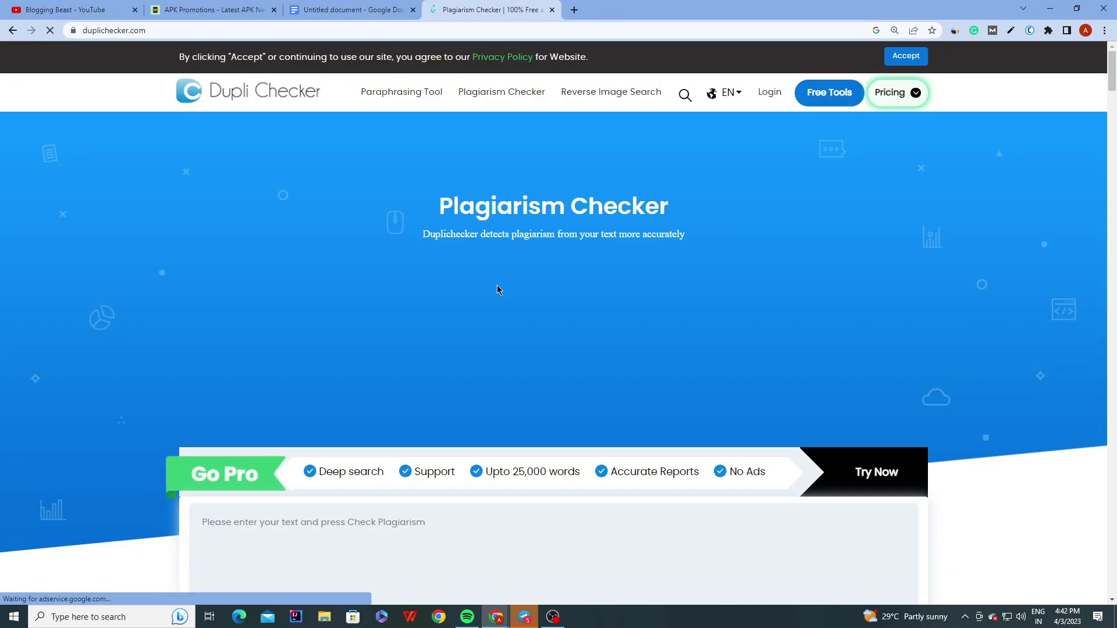
- Look over Dupli Checker's Plagiarism Checker page, return to the article in Google Docs and deselect its text
{"action": "scroll", "coordinate": [488, 285], "scroll_direction": "down", "scroll_amount": 5}
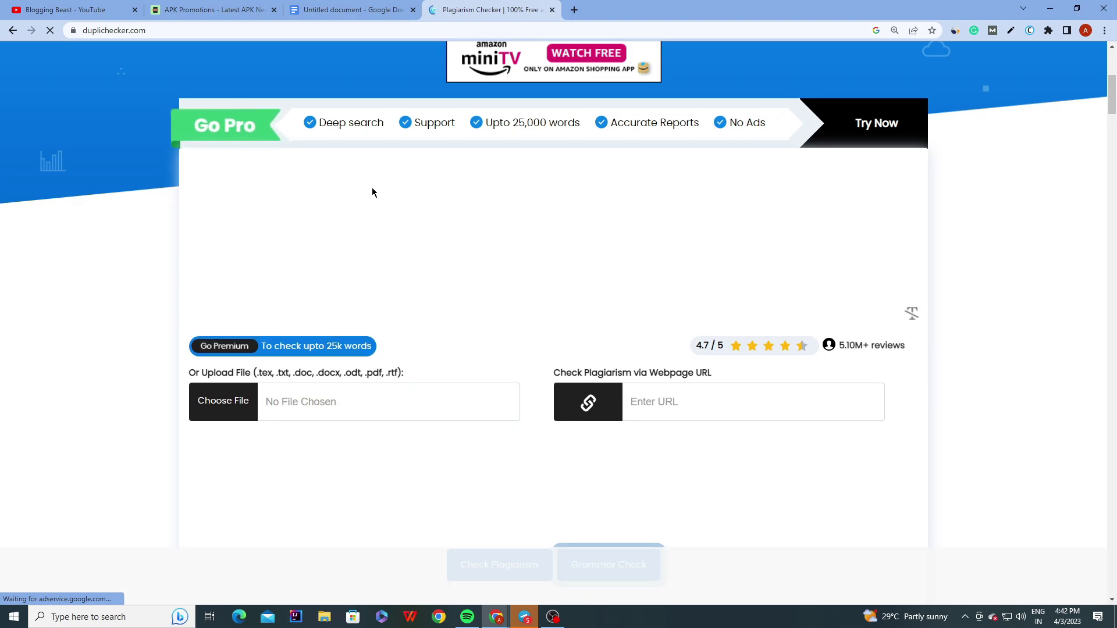
{"action": "scroll", "coordinate": [360, 198], "scroll_direction": "up", "scroll_amount": 1}
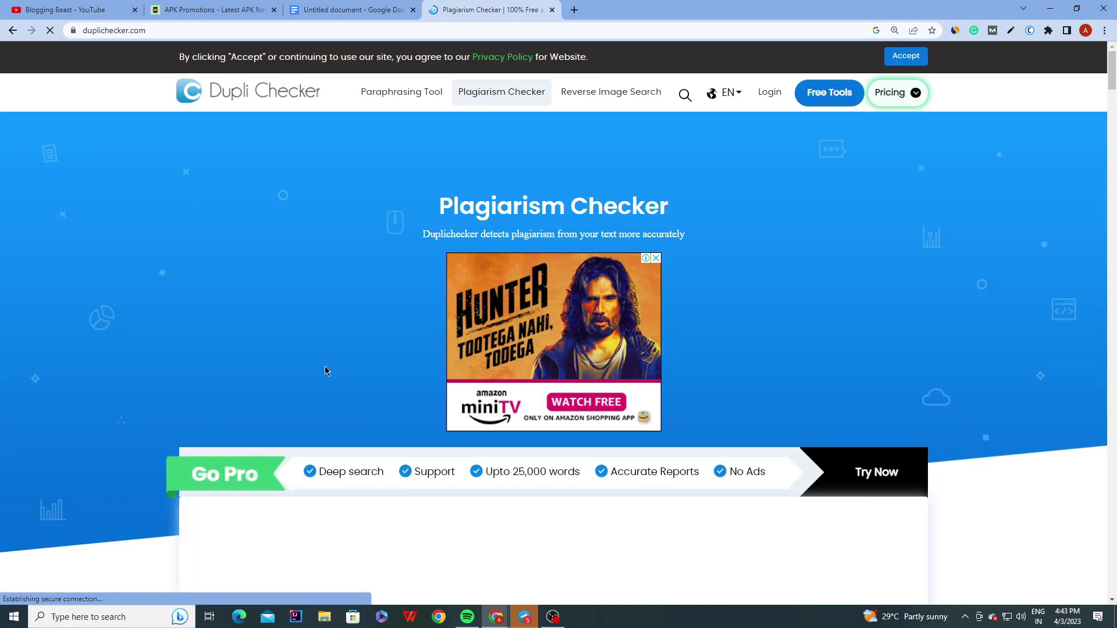
{"action": "left_click", "coordinate": [324, 9]}
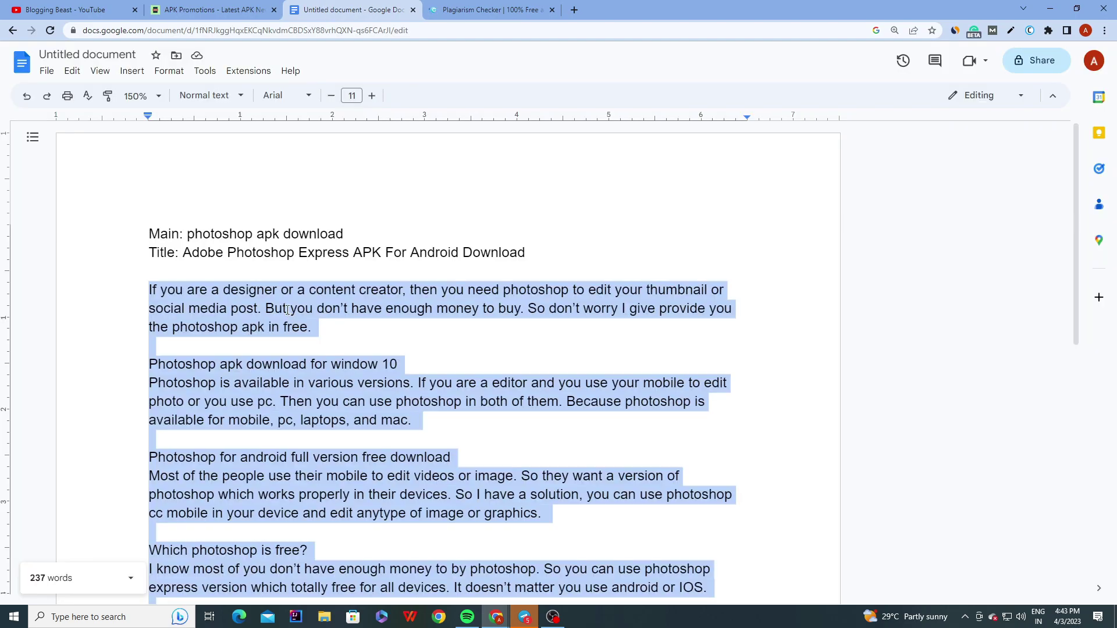
{"action": "left_click", "coordinate": [419, 333]}
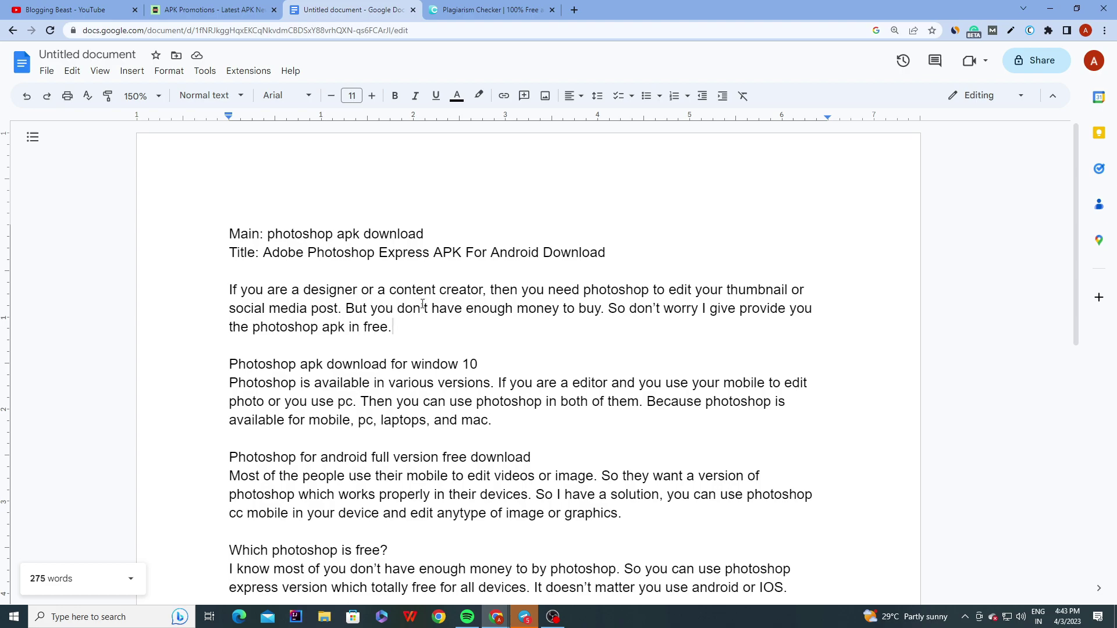
- Switch to Dupli Checker and examine the article's plagiarism report, including the unique share, flagged sentence, matched source and scanned text
{"action": "key", "text": "ctrl+Tab"}
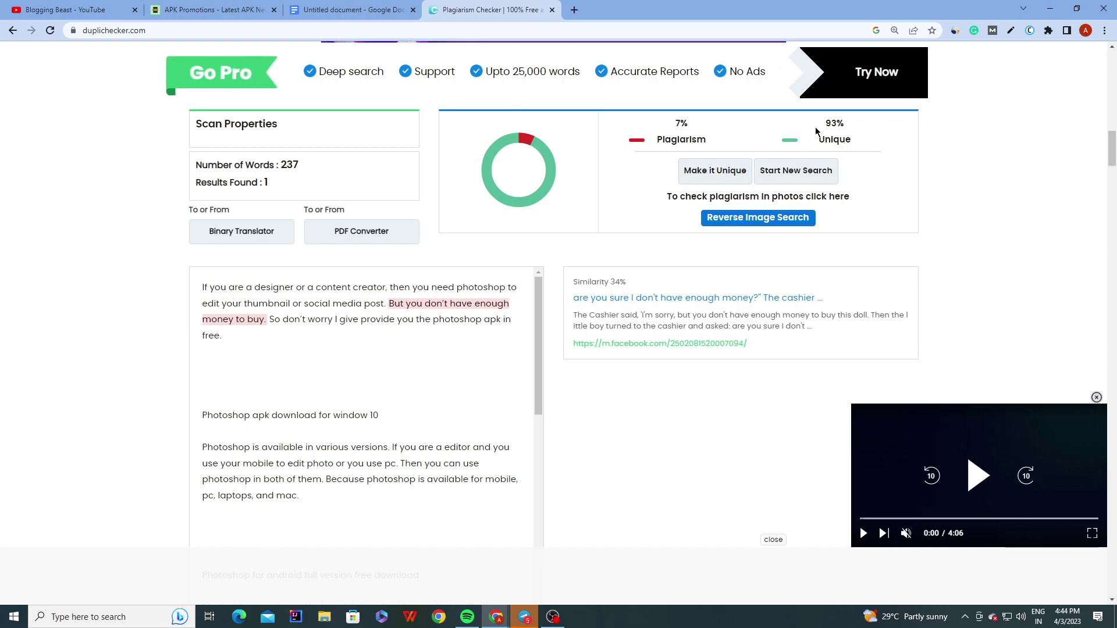
{"action": "left_click_drag", "start_coordinate": [845, 523], "coordinate": [862, 305]}
{"action": "scroll", "coordinate": [865, 309], "scroll_direction": "down", "scroll_amount": 5}
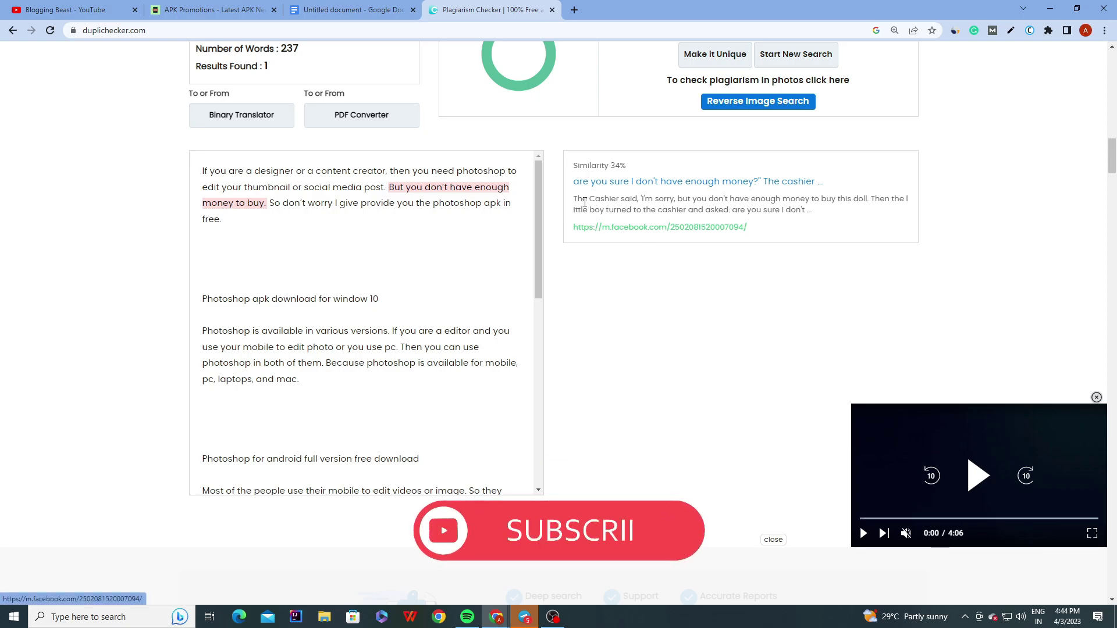
{"action": "left_click_drag", "start_coordinate": [823, 181], "coordinate": [573, 182]}
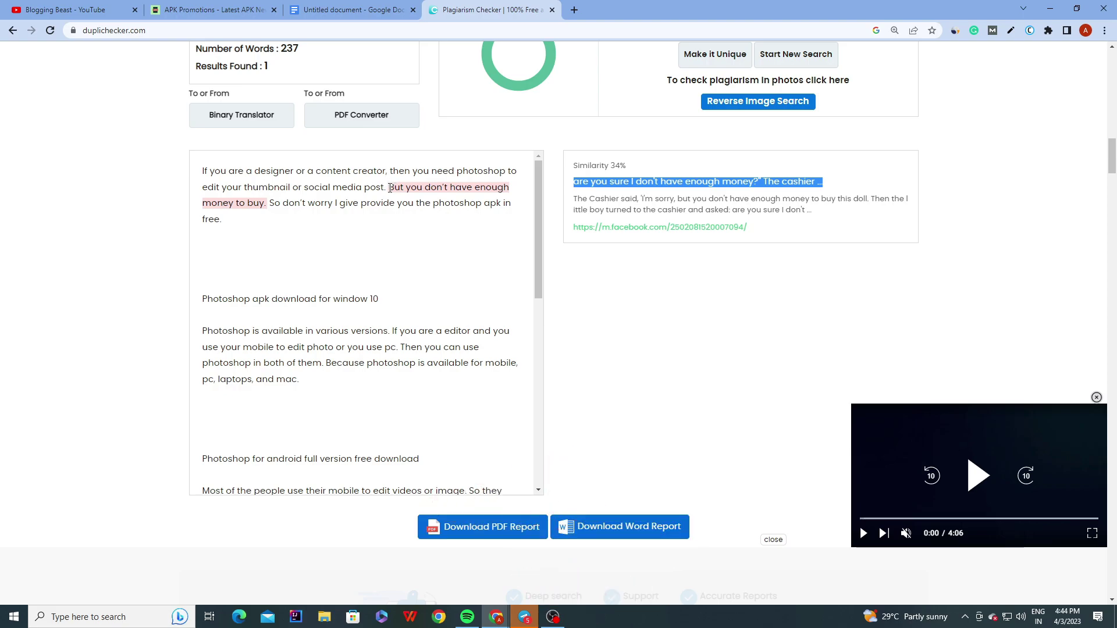
{"action": "left_click", "coordinate": [262, 206]}
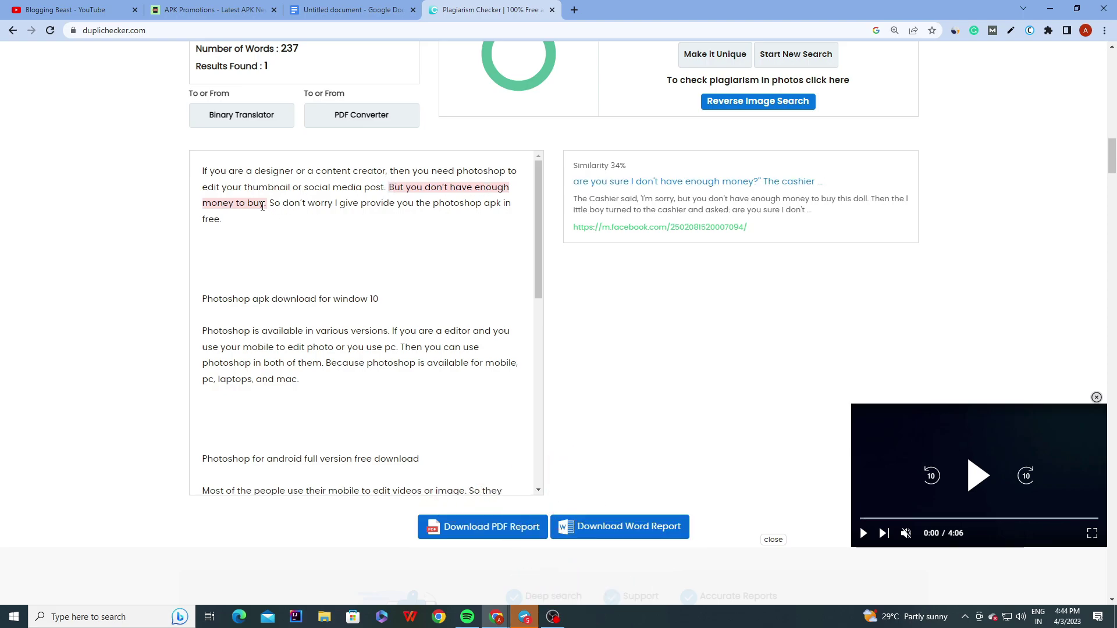
{"action": "scroll", "coordinate": [297, 259], "scroll_direction": "down", "scroll_amount": 10}
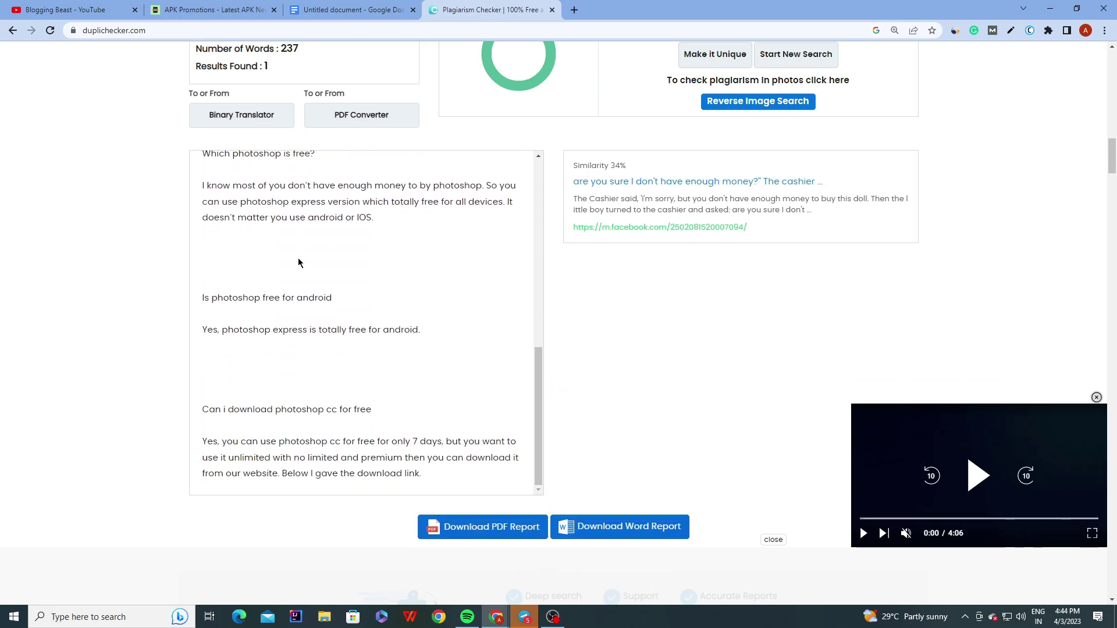
{"action": "scroll", "coordinate": [307, 438], "scroll_direction": "up", "scroll_amount": 10}
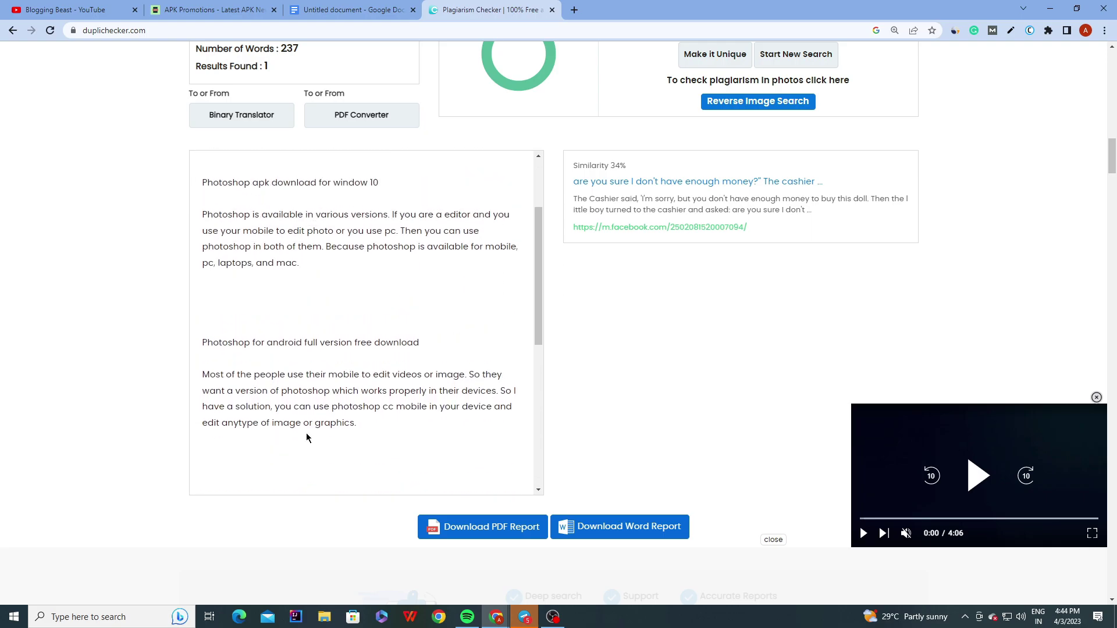
- Look back over the plagiarism report's scanned text and results, and the submitted article in Dupli Checker's text editor
{"action": "scroll", "coordinate": [539, 341], "scroll_direction": "up", "scroll_amount": 4}
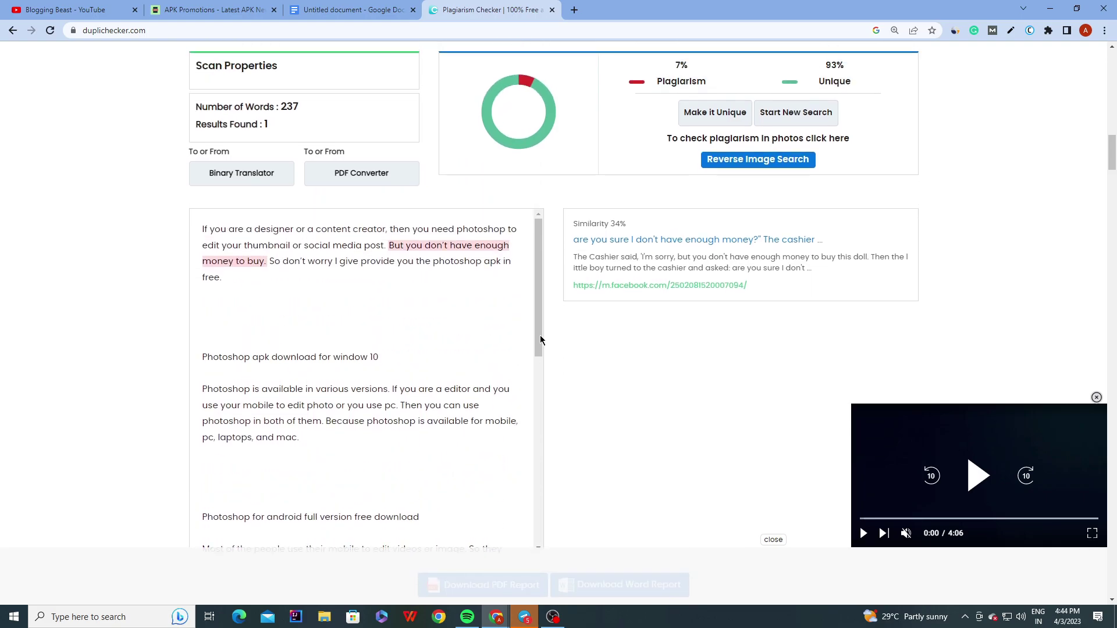
{"action": "scroll", "coordinate": [540, 341], "scroll_direction": "up", "scroll_amount": 13}
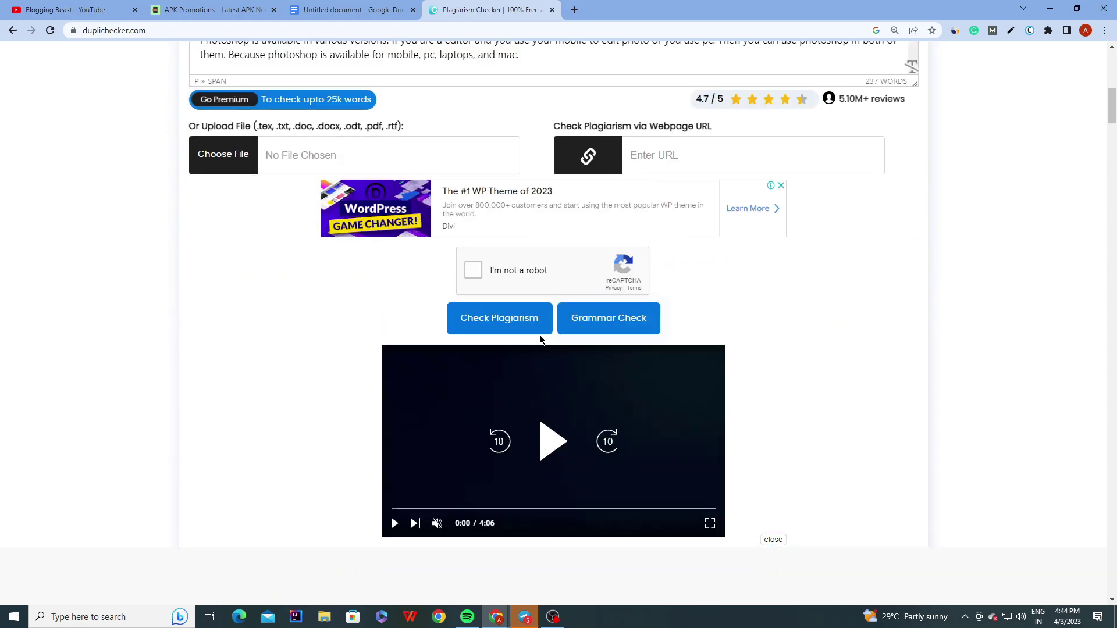
{"action": "scroll", "coordinate": [540, 340], "scroll_direction": "up", "scroll_amount": 3}
{"action": "scroll", "coordinate": [521, 349], "scroll_direction": "down", "scroll_amount": 10}
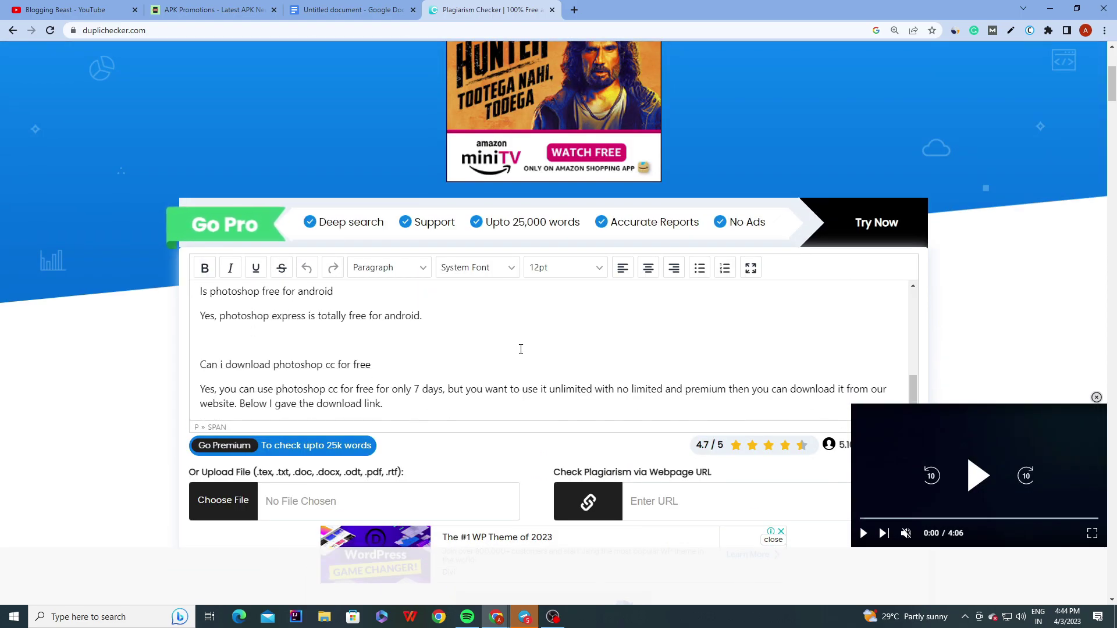
{"action": "scroll", "coordinate": [520, 348], "scroll_direction": "up", "scroll_amount": 4}
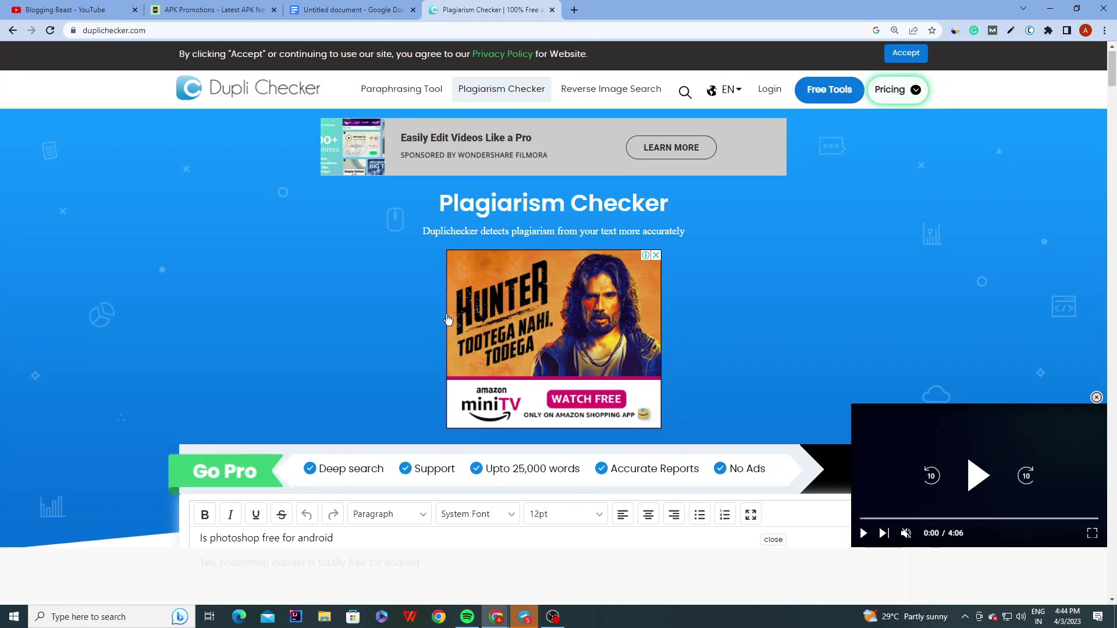
- Return to the article in Google Docs, review its sections, and switch to the Blogging Beast channel's videos on YouTube
{"action": "left_click", "coordinate": [349, 10]}
{"action": "scroll", "coordinate": [396, 162], "scroll_direction": "down", "scroll_amount": 8}
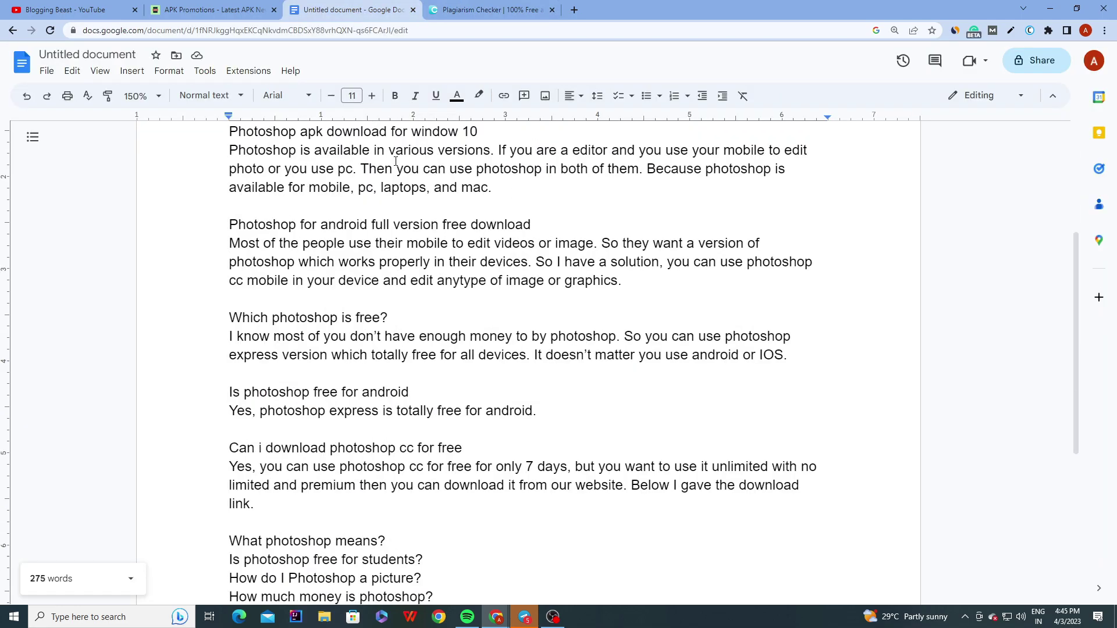
{"action": "scroll", "coordinate": [396, 161], "scroll_direction": "up", "scroll_amount": 10}
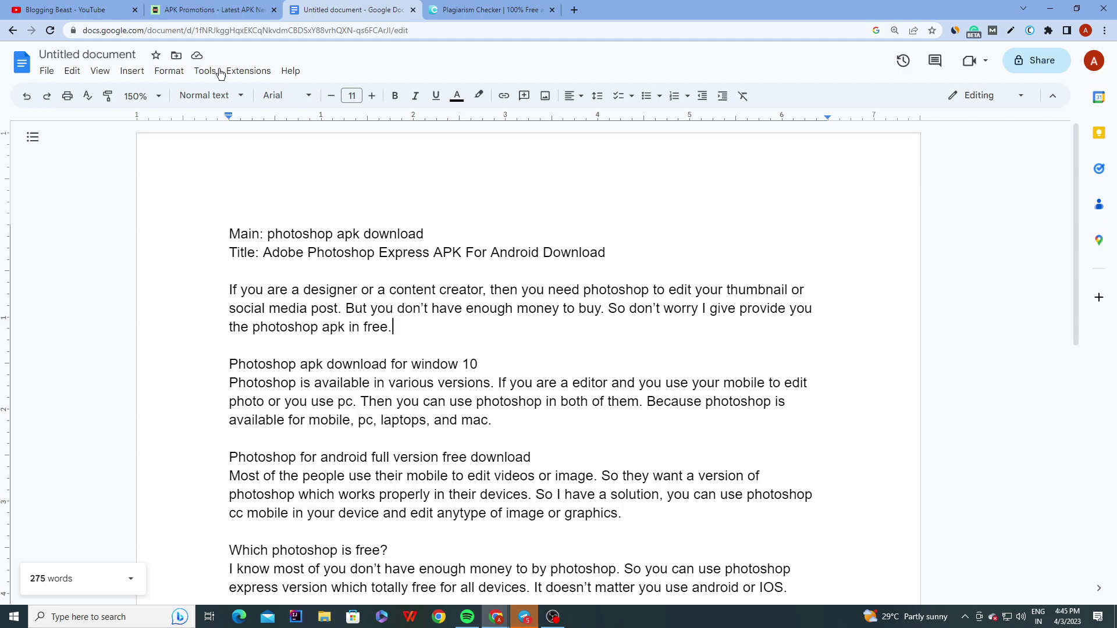
{"action": "left_click", "coordinate": [70, 10]}
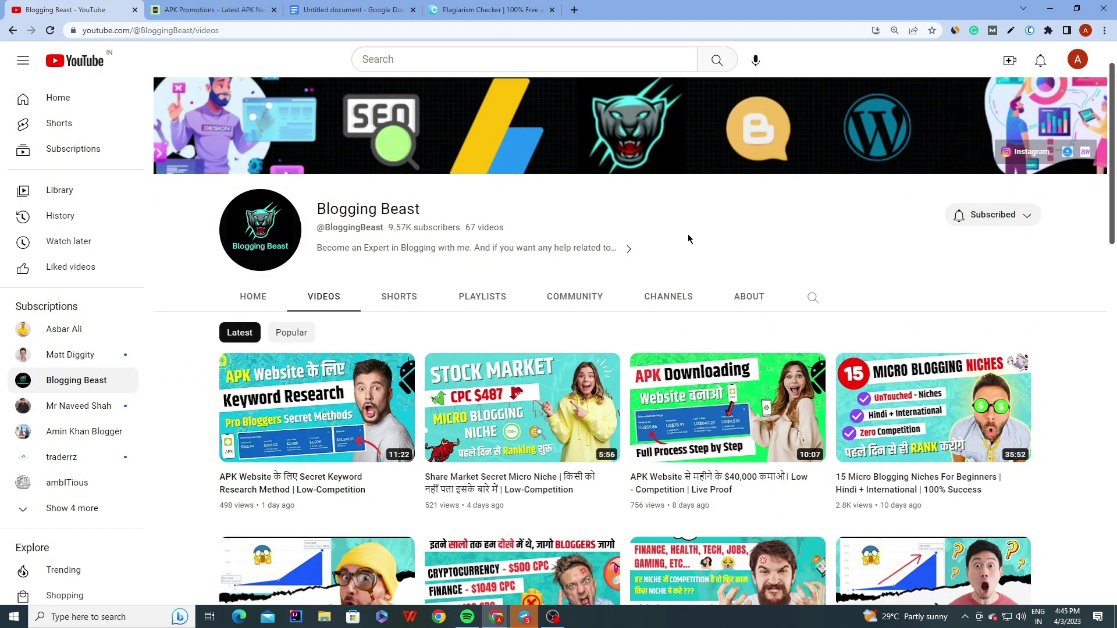